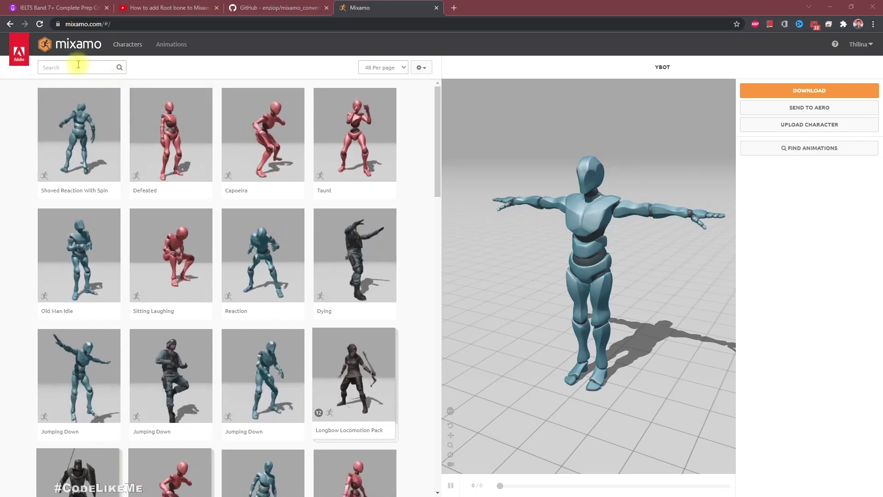
Download the Y Bot character from Mixamo as an FBX Binary file in T-Pose
click(78, 65)
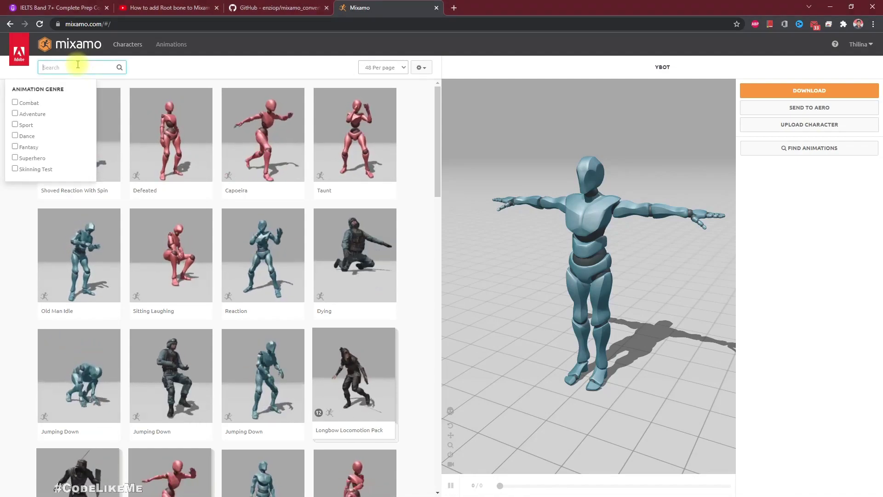
click(809, 95)
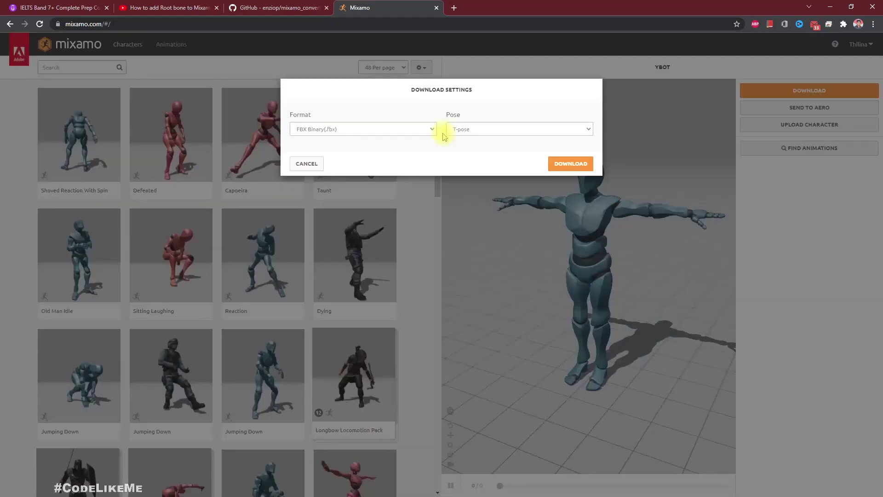
click(494, 128)
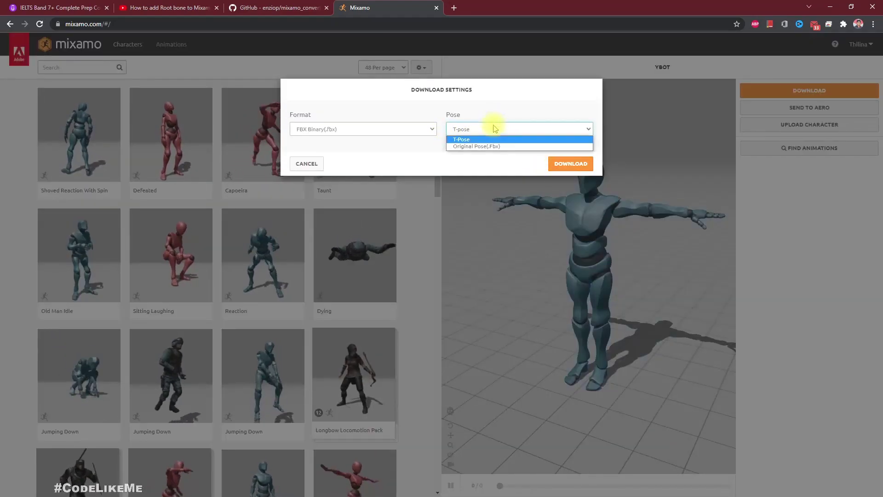
click(487, 144)
click(482, 128)
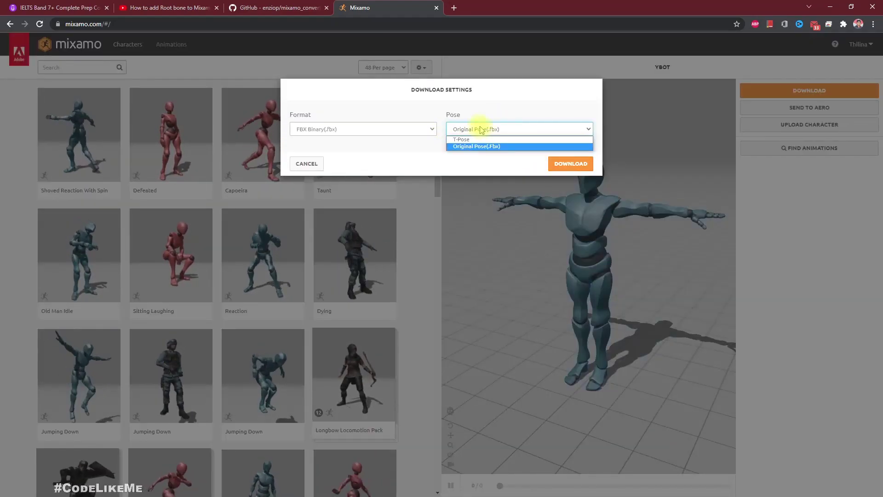
click(464, 140)
click(571, 164)
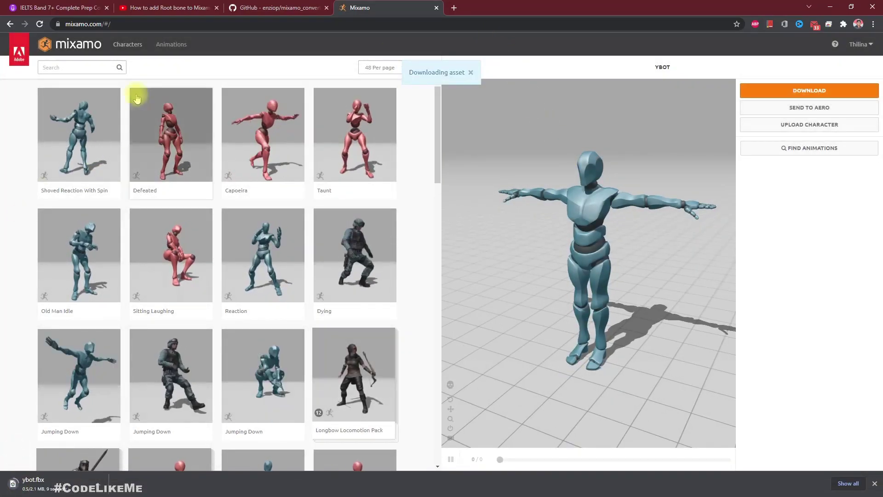
Search the Mixamo animation library for 'jump attack'
click(74, 63)
scroll(184, 199, down, 8)
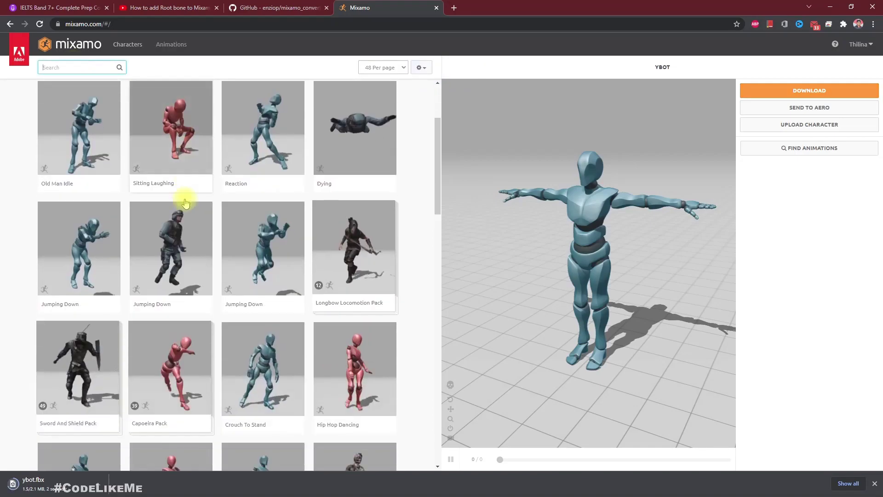
scroll(184, 198, up, 8)
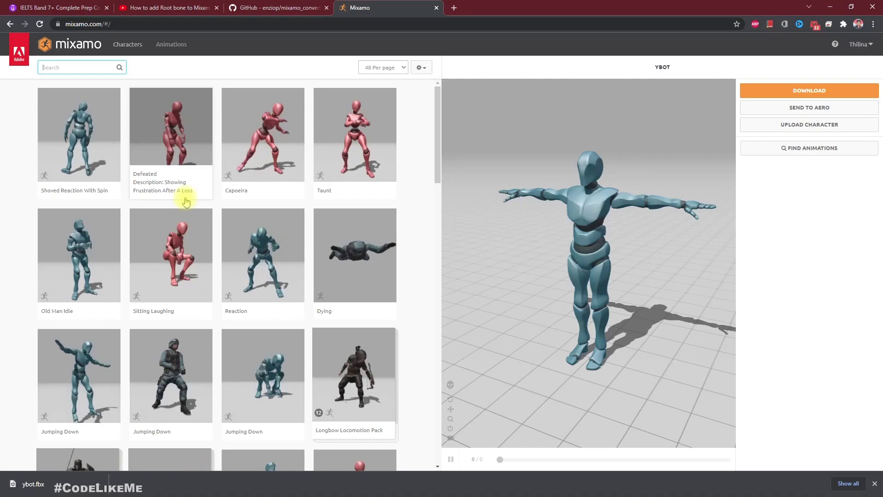
text(jump attack)
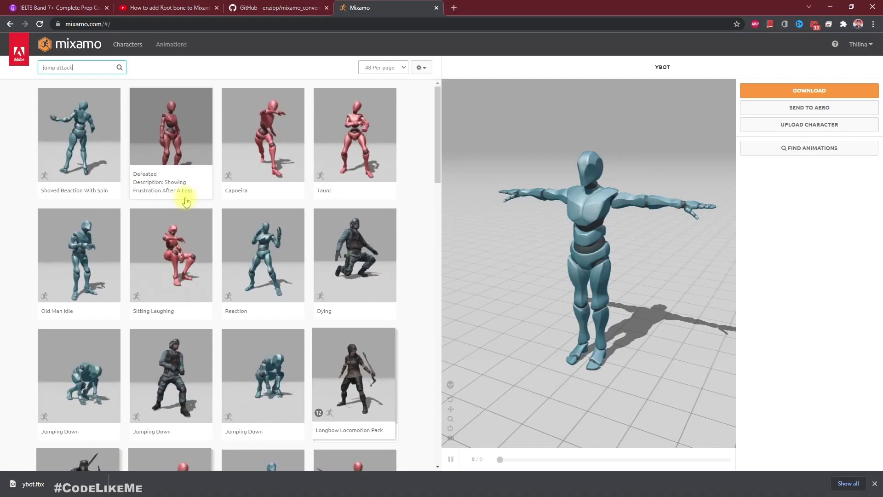
key(Return)
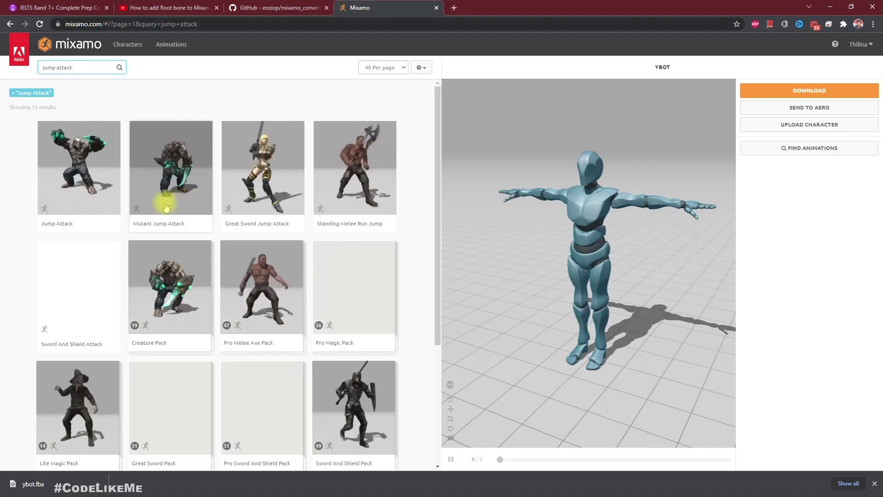
Preview Jump Attack, then apply Mutant Jump Attack to the Y Bot
click(79, 158)
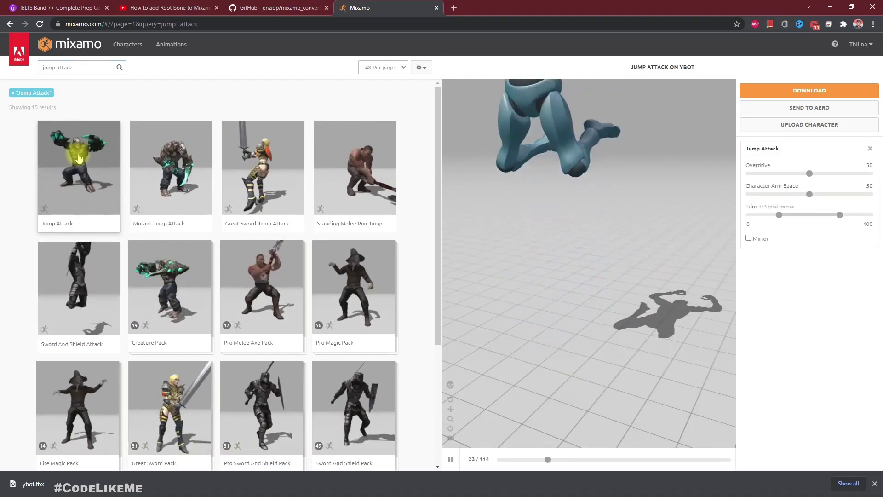
click(171, 165)
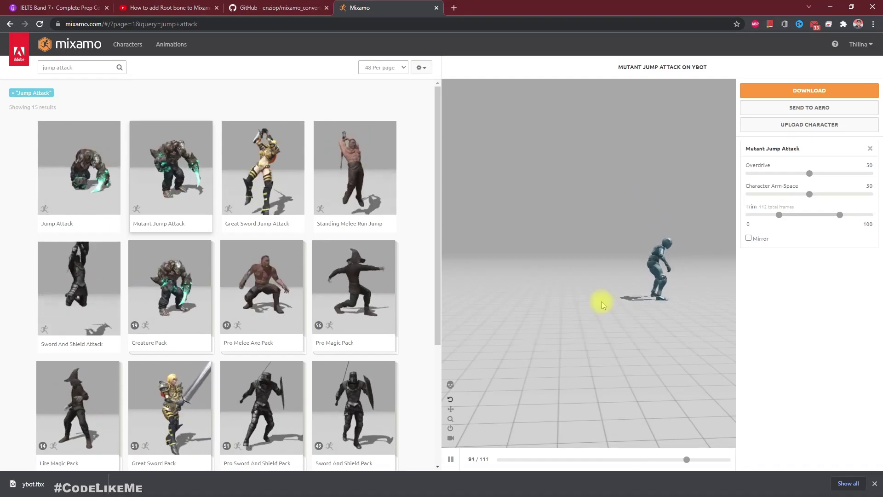
scroll(601, 301, down, 3)
Download Mutant Jump Attack as FBX Without Skin at 30 fps, no keyframe reduction
click(815, 92)
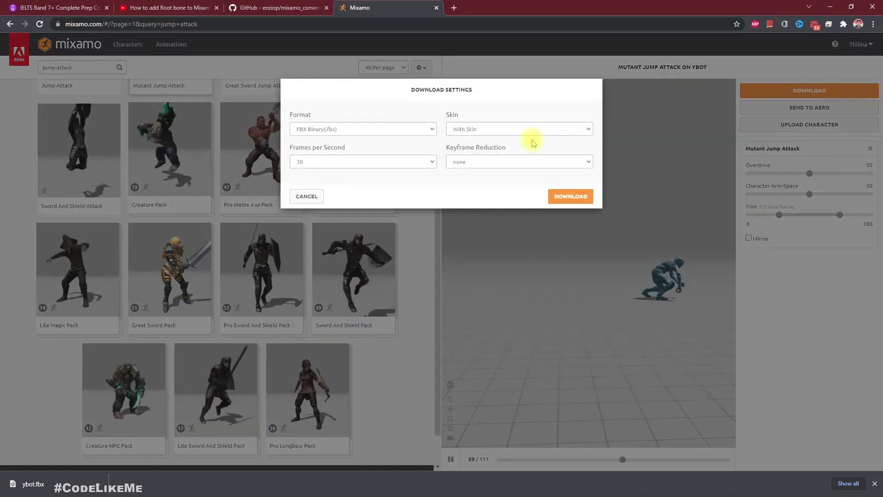
click(483, 129)
click(469, 144)
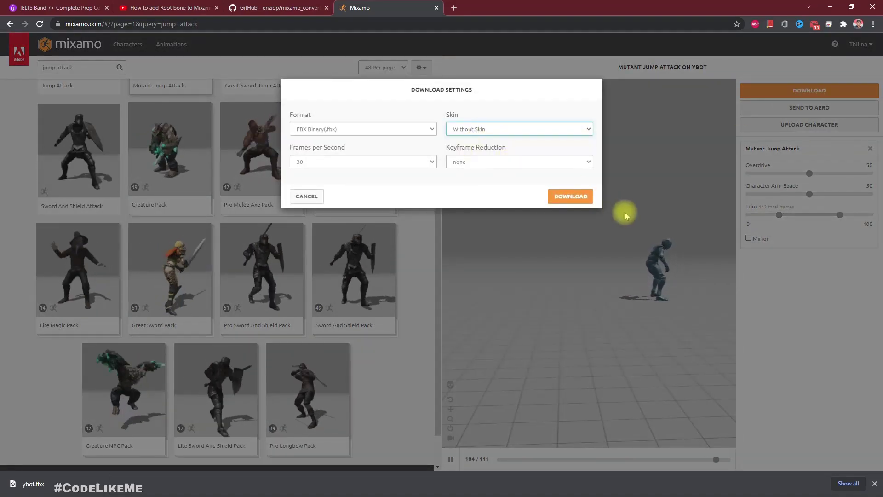
click(555, 198)
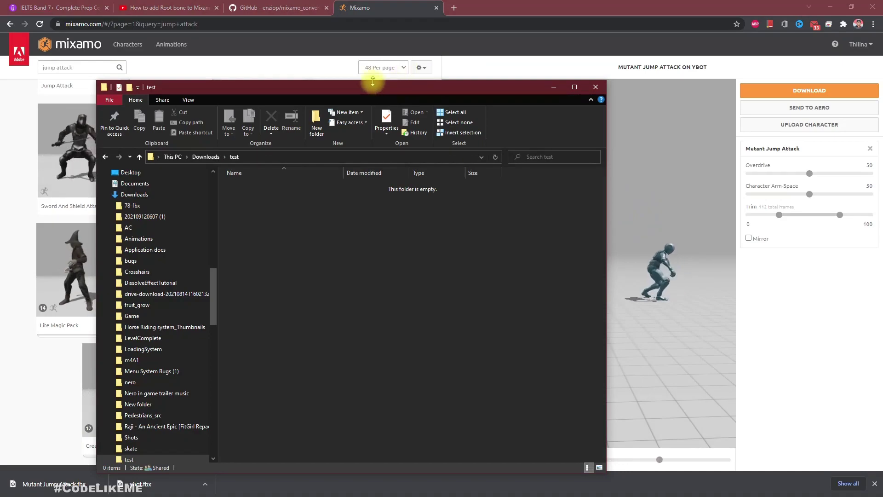
Drag Mutant Jump Attack.fbx and ybot.fbx from the download bar into Downloads\test
drag(398, 83, 494, 45)
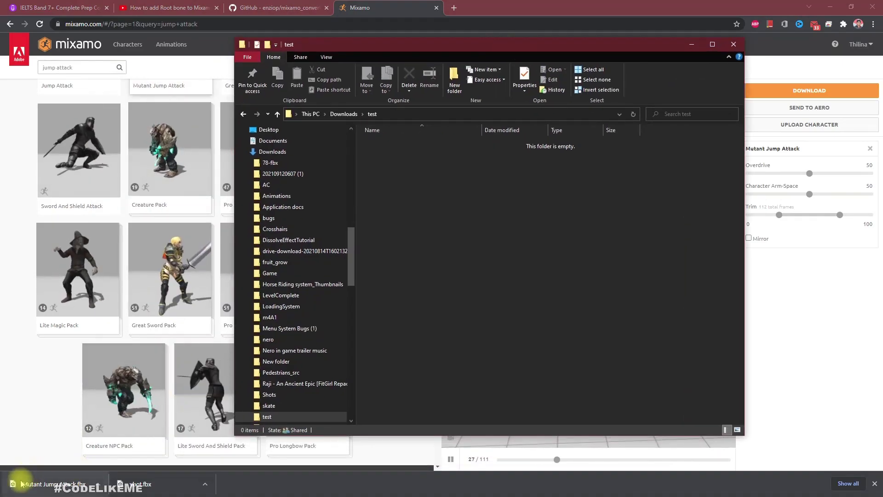
drag(18, 481, 550, 235)
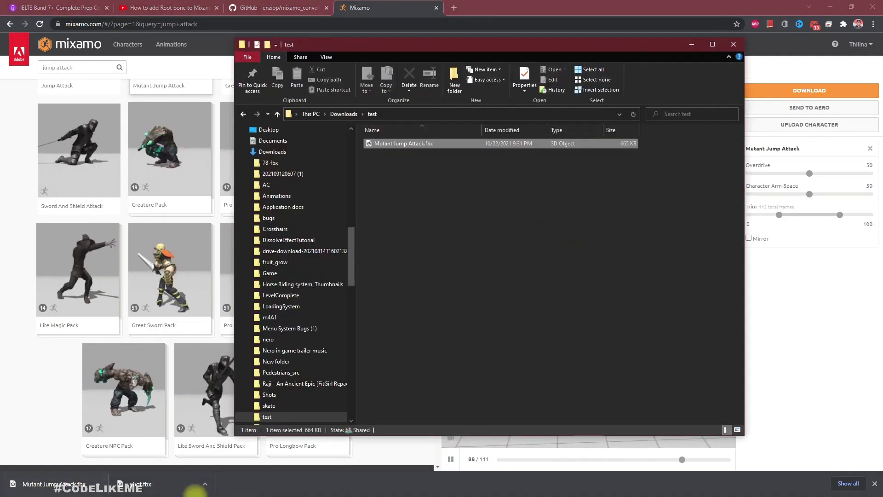
drag(152, 483, 534, 207)
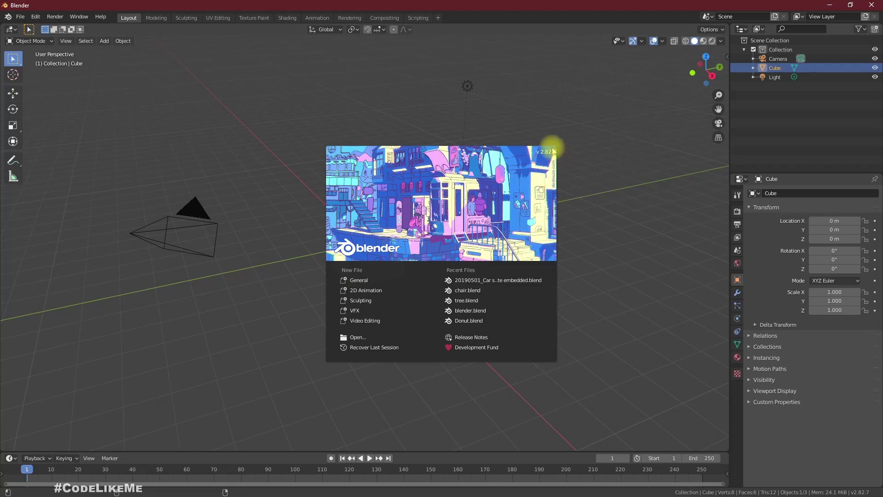
Dismiss Blender's splash, show the Mixamo Rootbaker sidebar panel, and bring up the mixamo_converter GitHub page
click(571, 109)
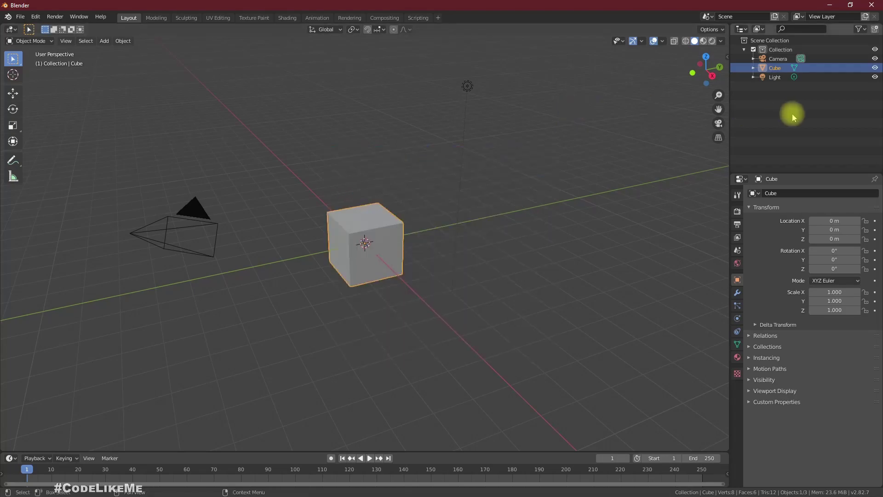
click(727, 55)
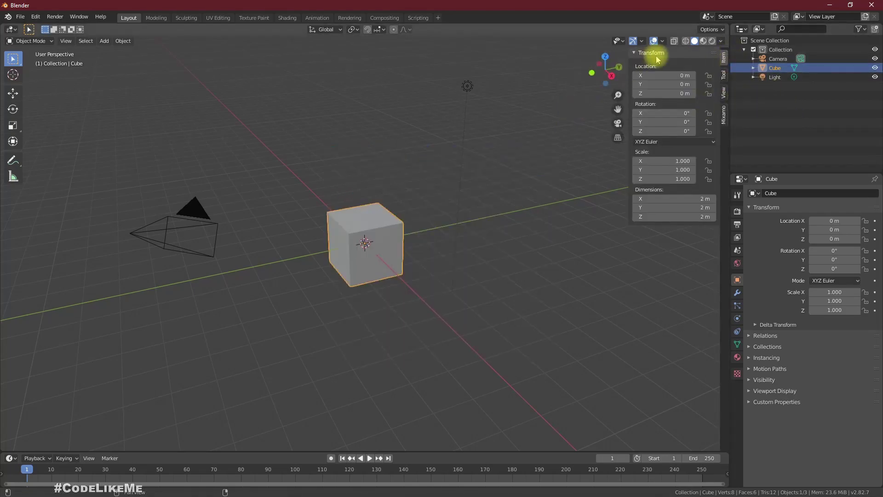
click(724, 117)
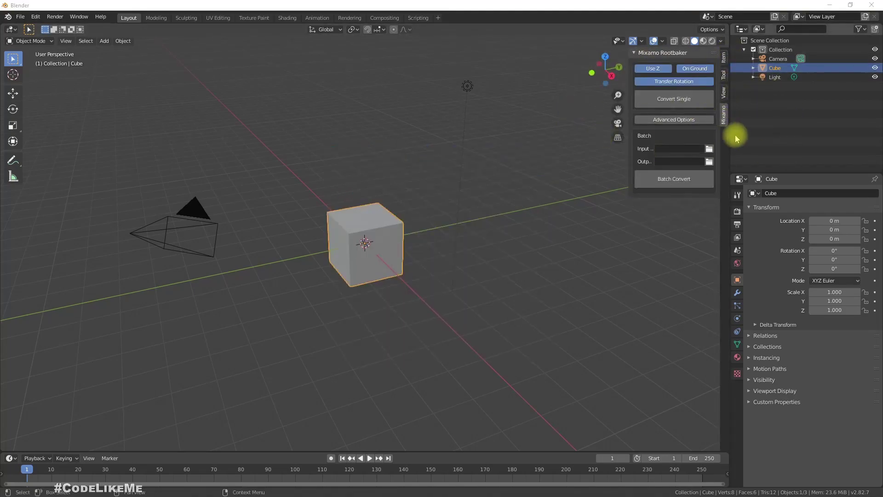
key(alt+Tab)
key(alt+Tab)
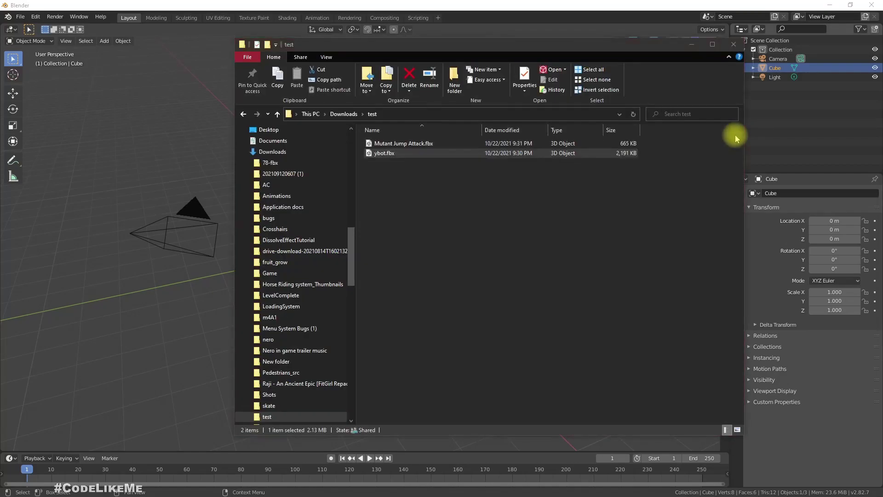
click(262, 8)
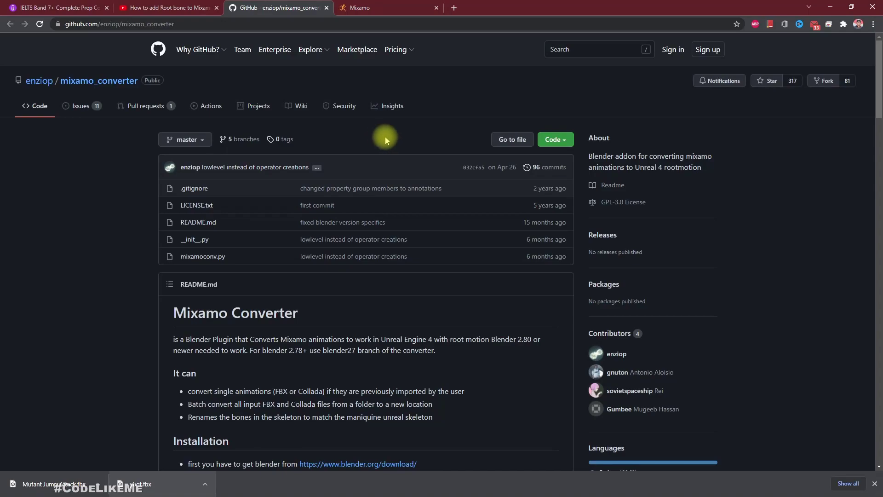
Scroll through the mixamo_converter README's installation and usage instructions
click(204, 27)
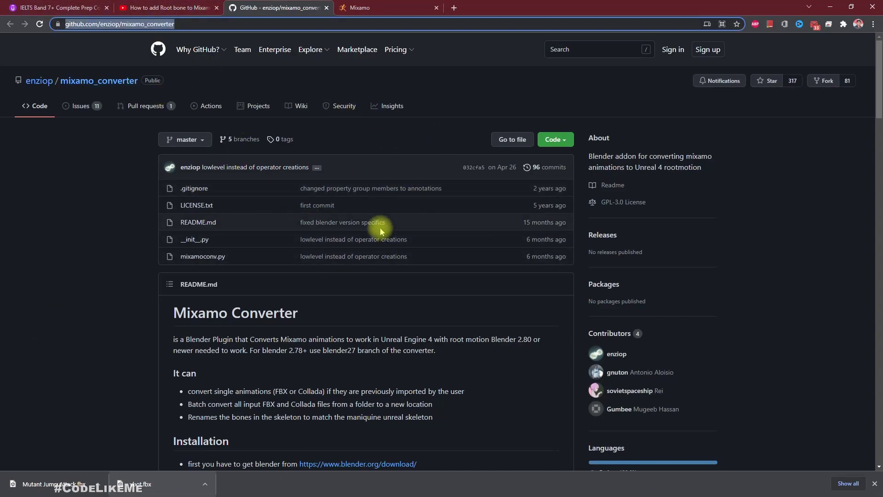
scroll(380, 232, down, 2)
key(alt+Tab)
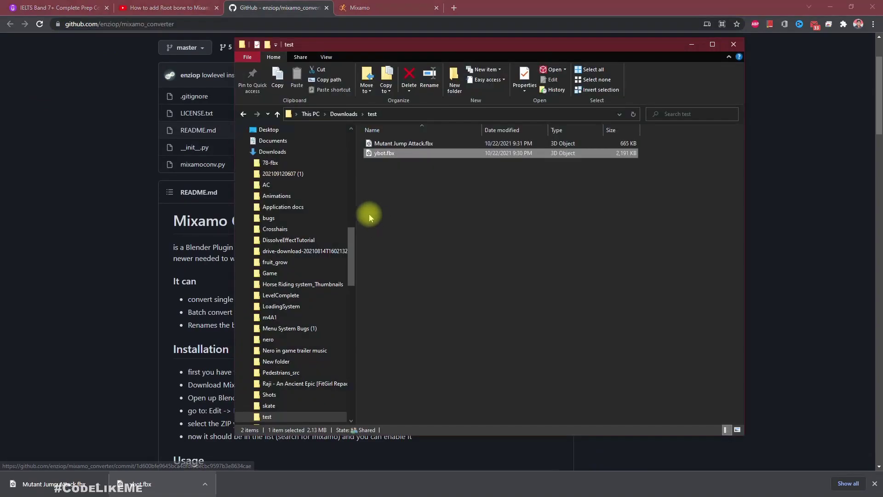
key(alt+Tab)
scroll(108, 246, down, 3)
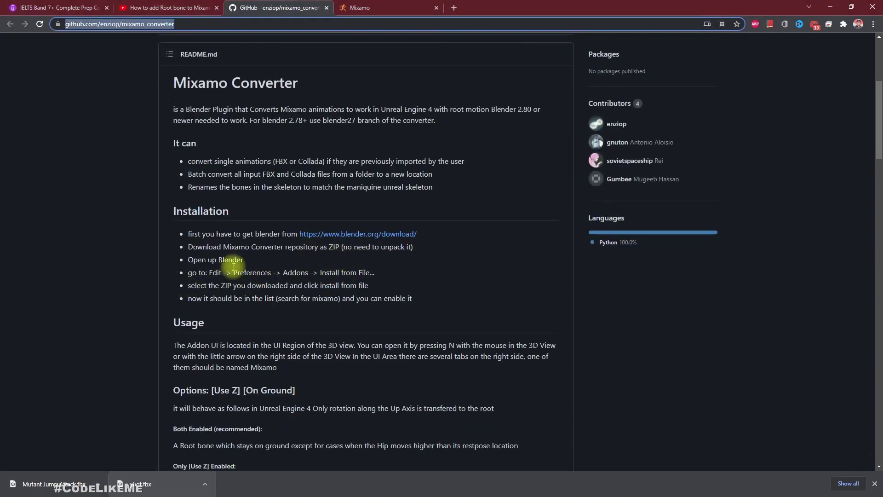
scroll(404, 230, up, 4)
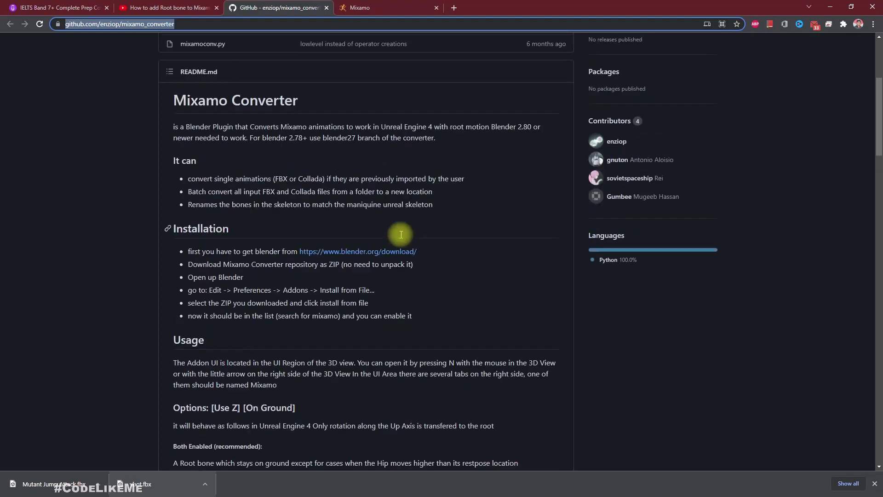
scroll(388, 299, down, 4)
scroll(366, 247, up, 3)
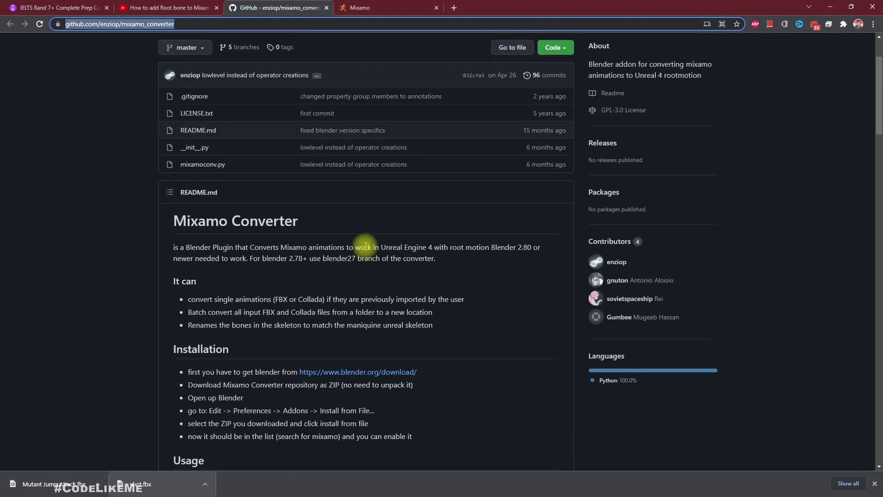
Copy the Downloads\test folder path from Explorer's address bar
key(alt+Tab)
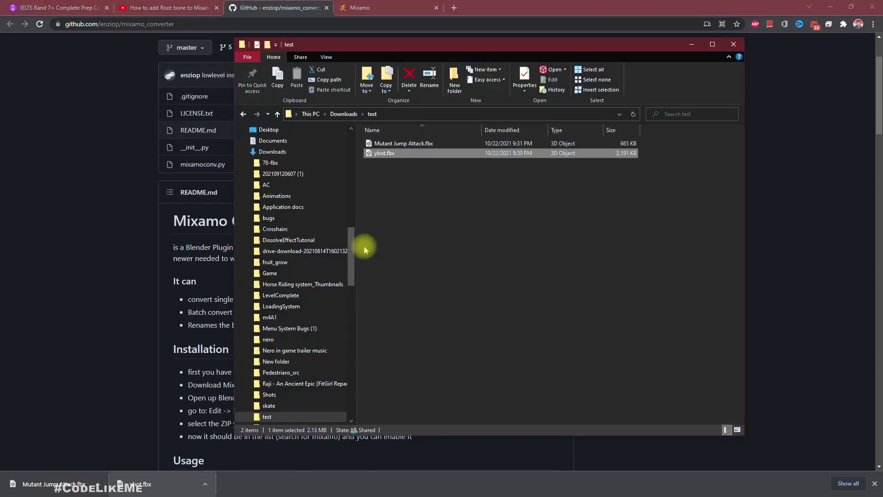
click(415, 115)
key(Escape)
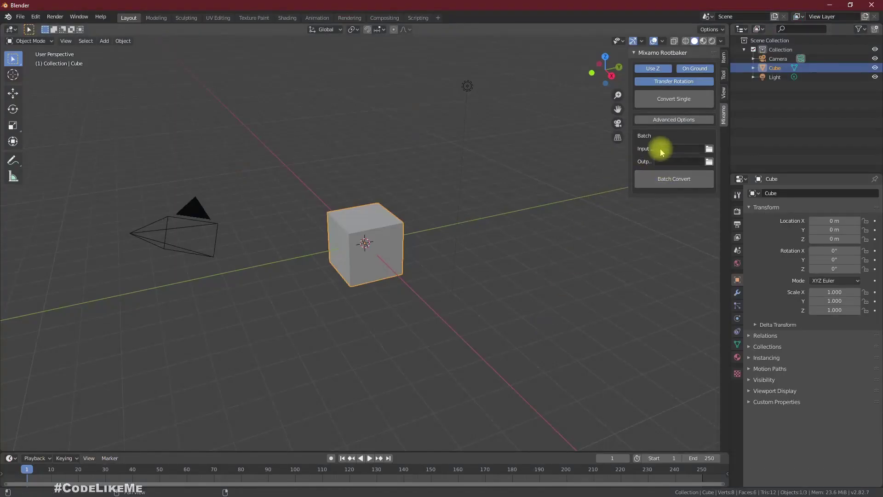
Create a 'converted' folder in Downloads\test and paste its path into Rootbaker's Batch Output
click(663, 149)
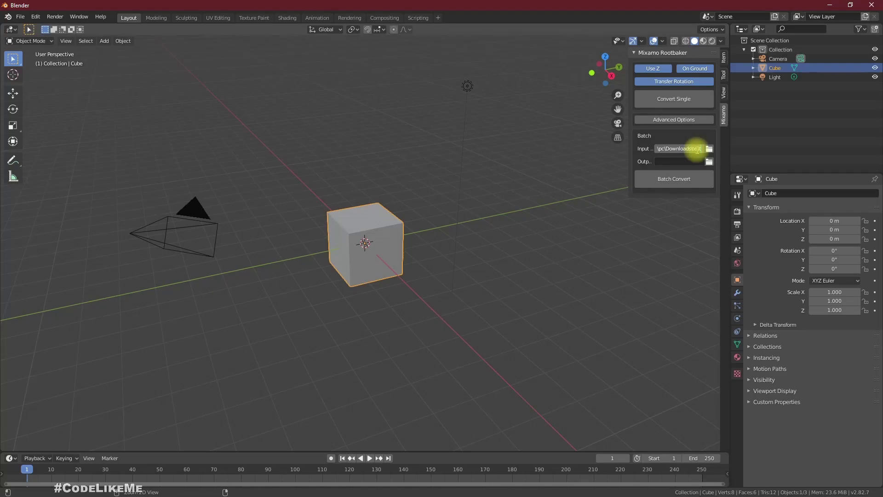
key(alt+Tab)
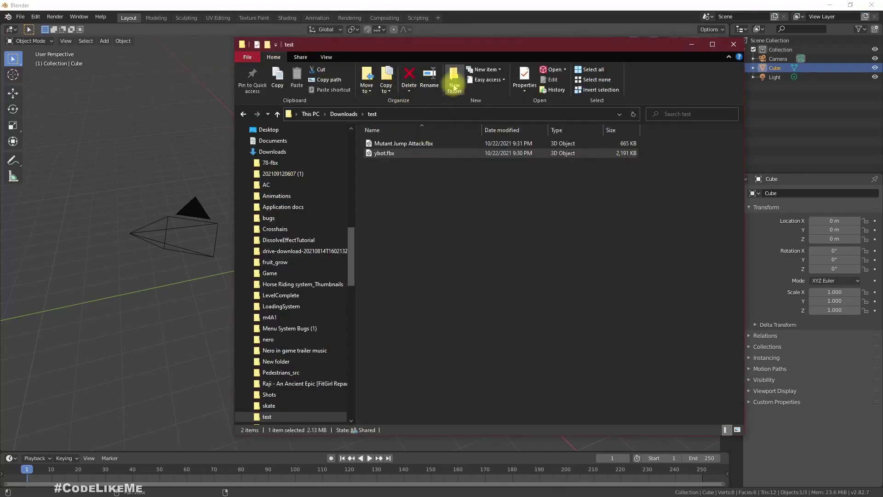
click(453, 83)
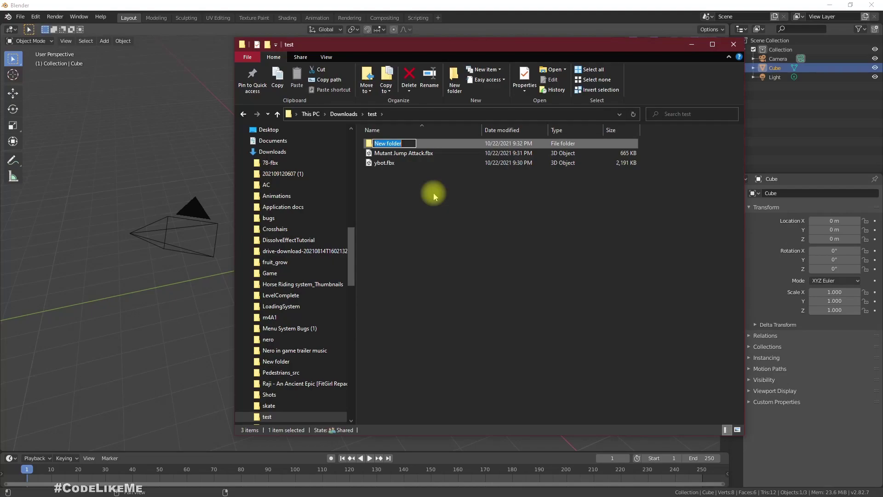
text(converted)
key(Return)
key(Return)
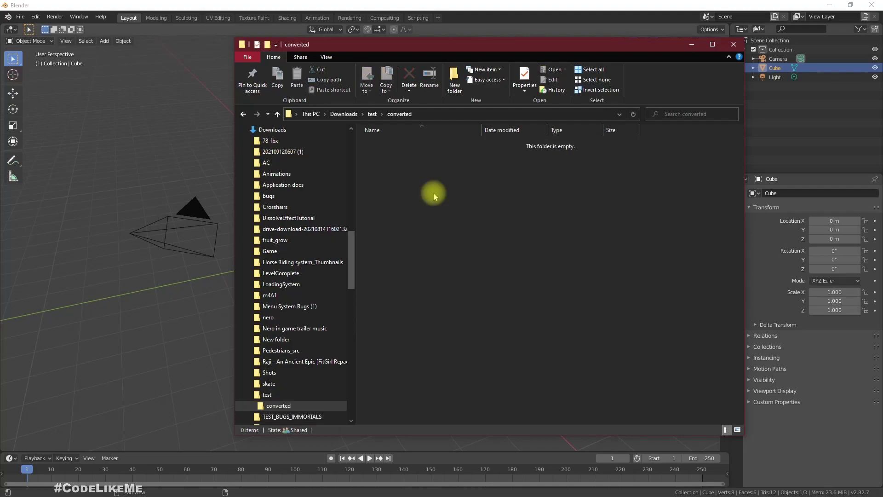
click(433, 115)
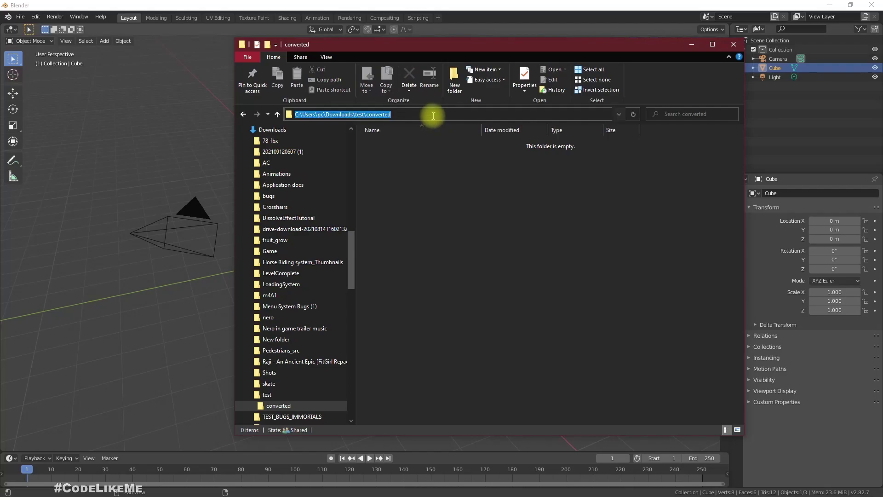
key(alt+Tab)
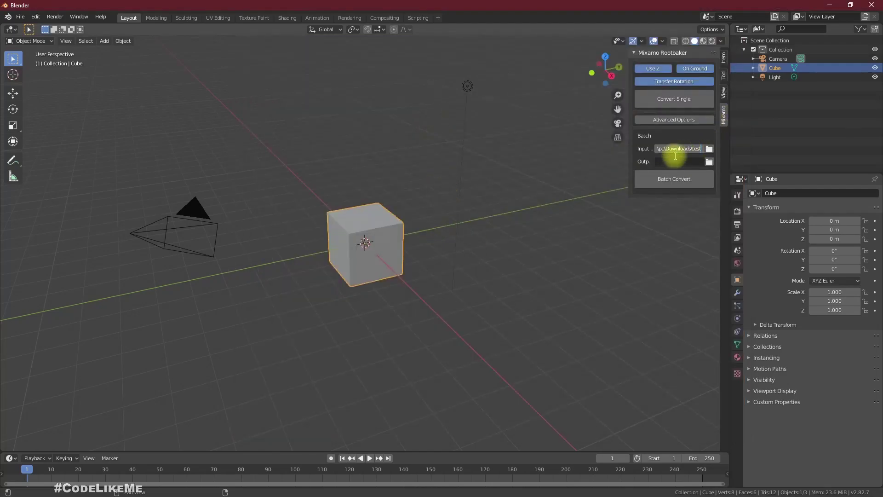
key(ctrl+v)
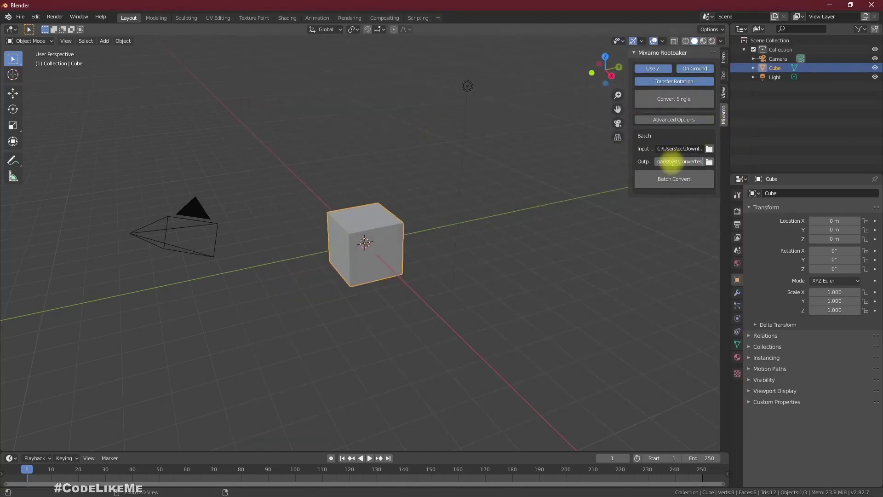
Turn off Remove Namespaces, turn on Unreal Engine bone names, and run Batch Convert
click(664, 119)
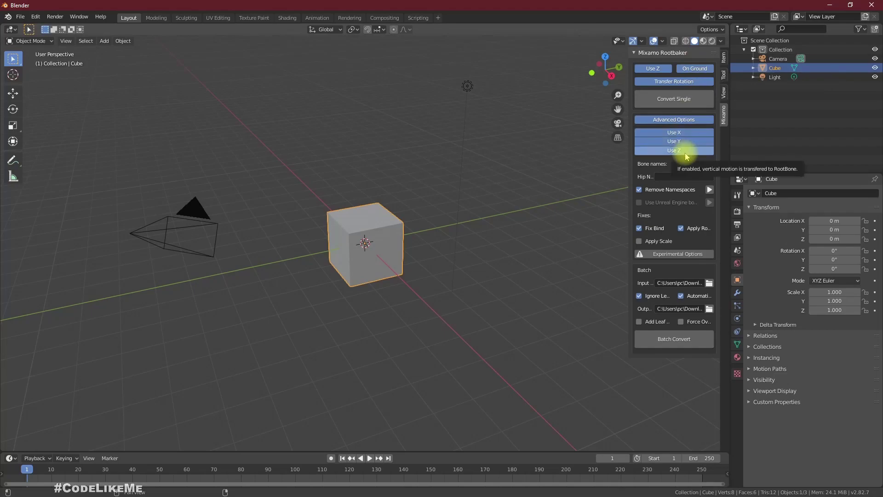
click(639, 190)
click(639, 202)
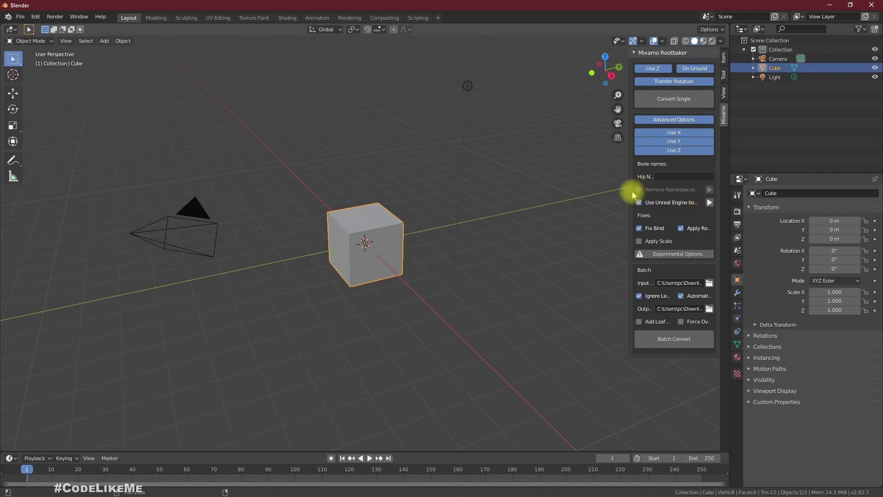
drag(629, 191, 590, 191)
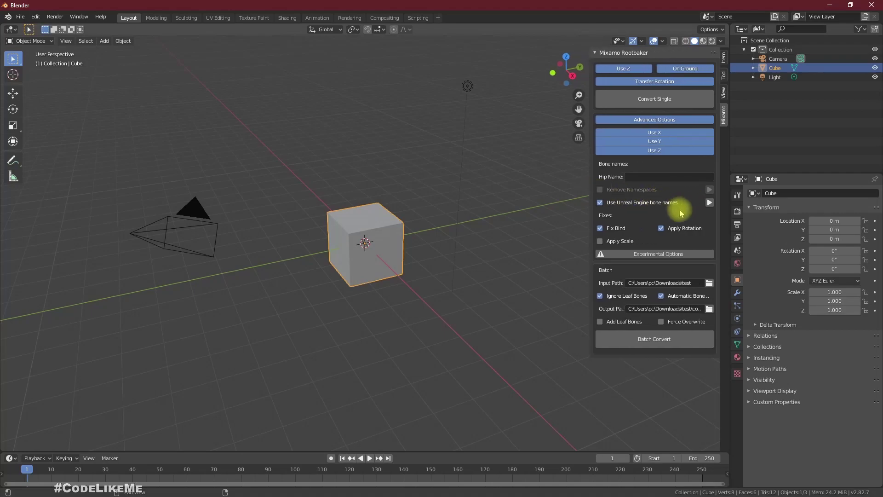
click(648, 337)
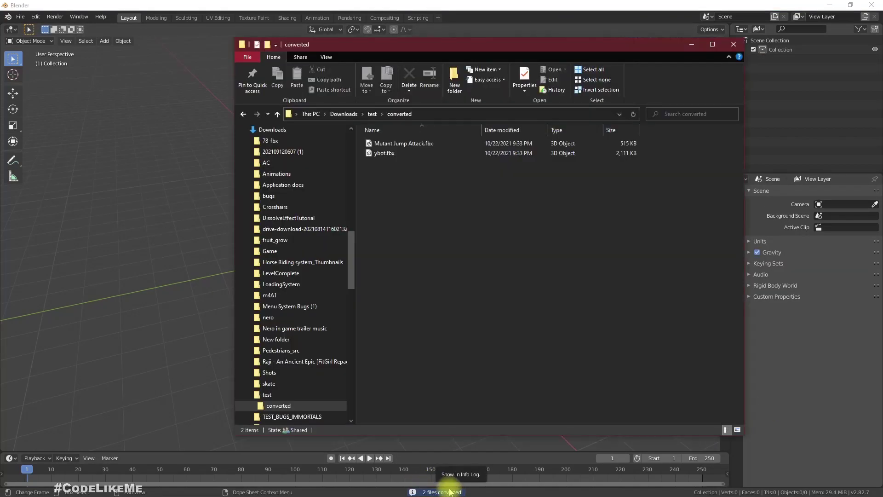
Check the converted folder holds Mutant Jump Attack.fbx and ybot.fbx, then show the desktop
click(372, 115)
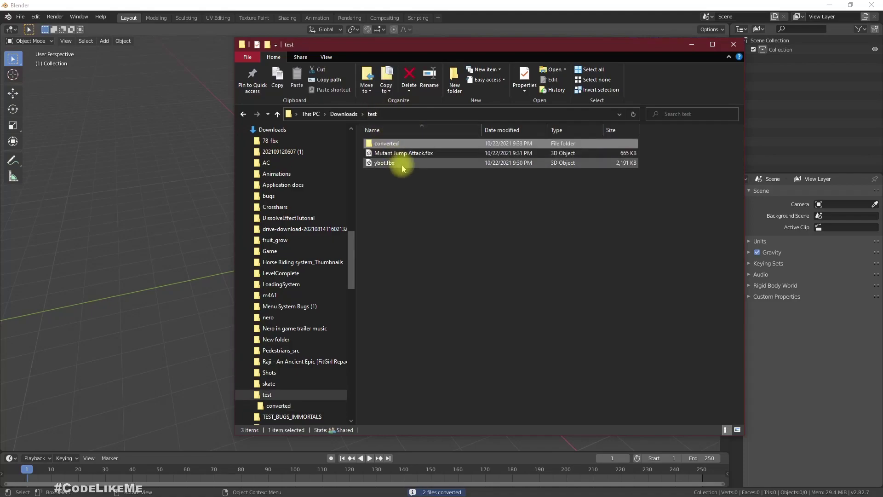
click(378, 151)
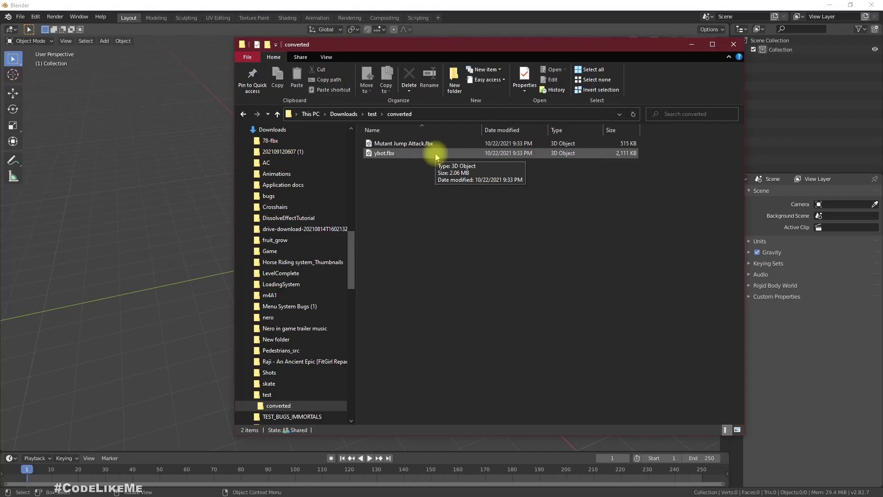
key(super+d)
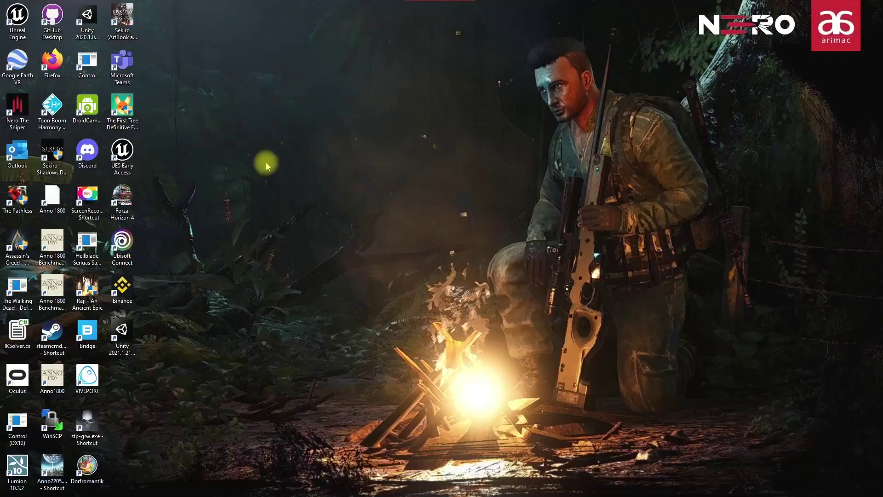
Launch UE5 Early Access and copy the D:\YT\UE5 path from Explorer
double_click(133, 158)
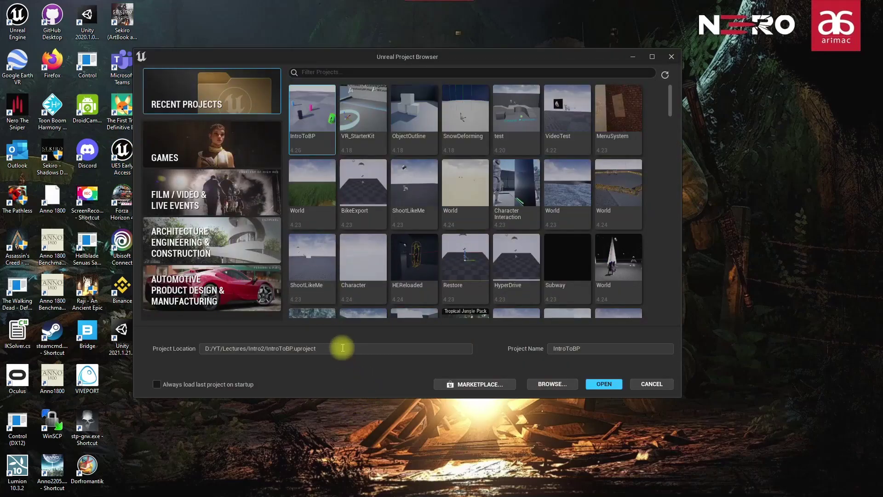
drag(373, 348, 231, 350)
key(alt+Tab)
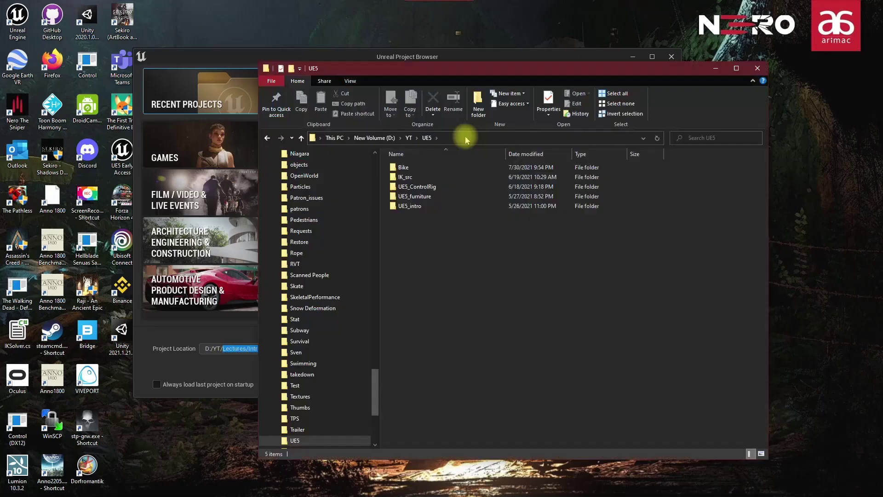
click(465, 138)
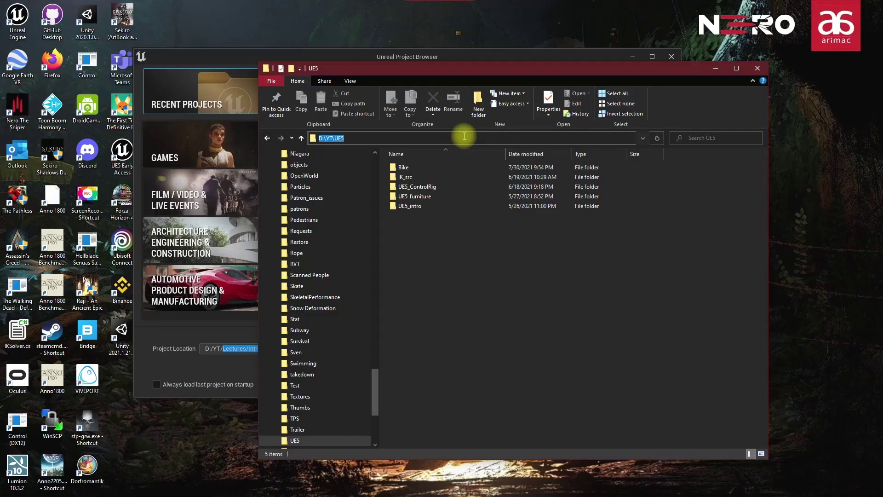
click(157, 384)
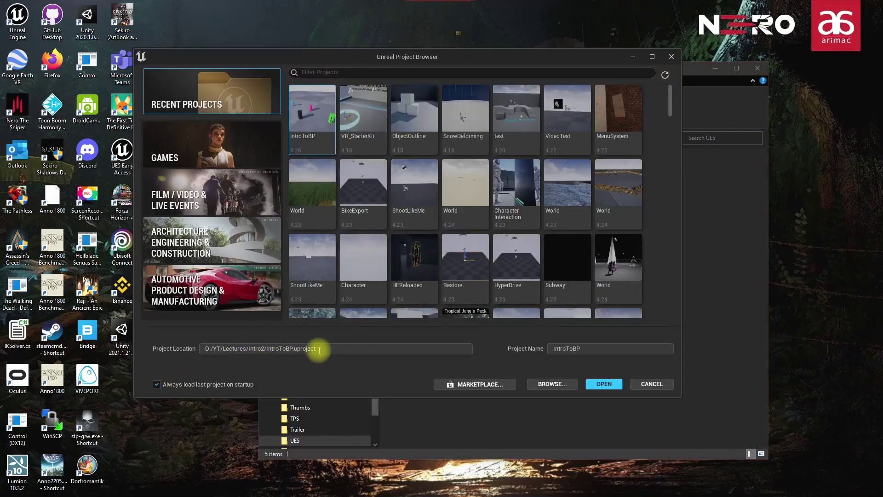
drag(319, 349, 252, 349)
Create a Games > Blank project named Retarget in D:\YT\UE5
click(195, 149)
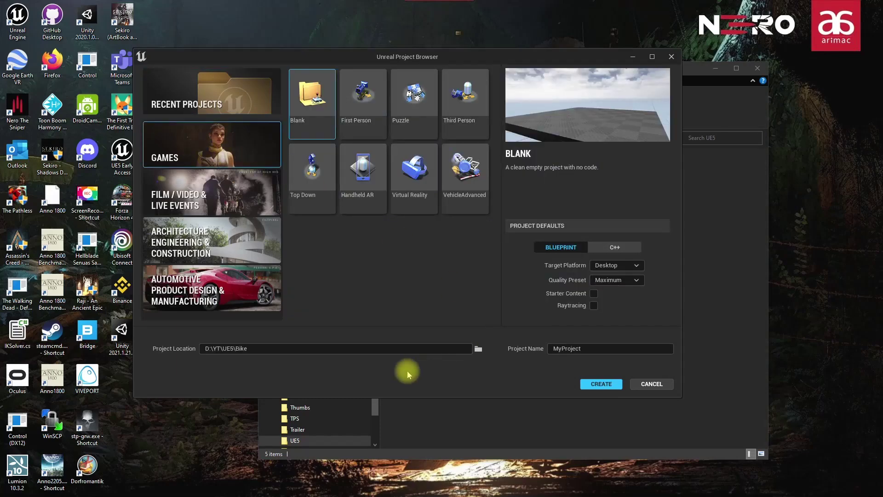
click(365, 352)
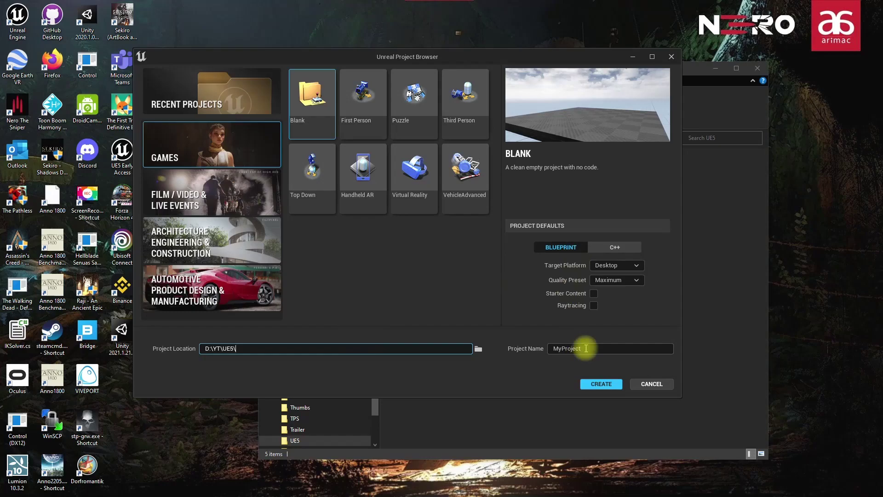
click(584, 348)
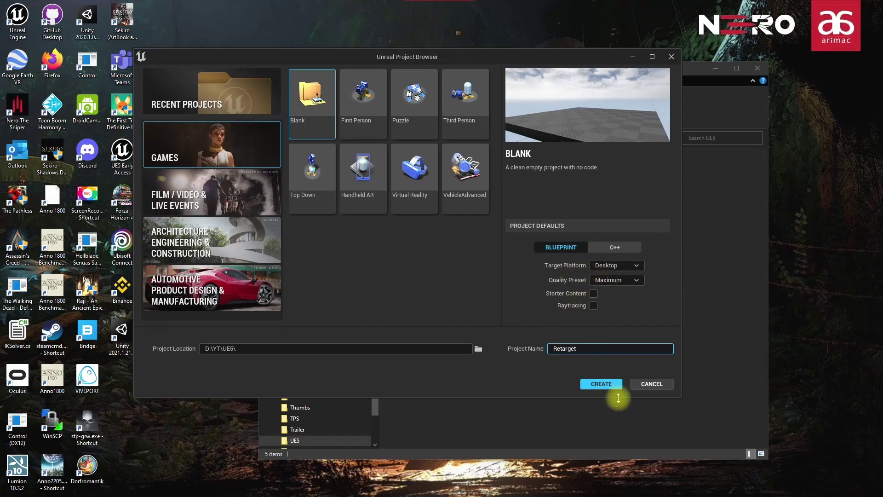
click(600, 384)
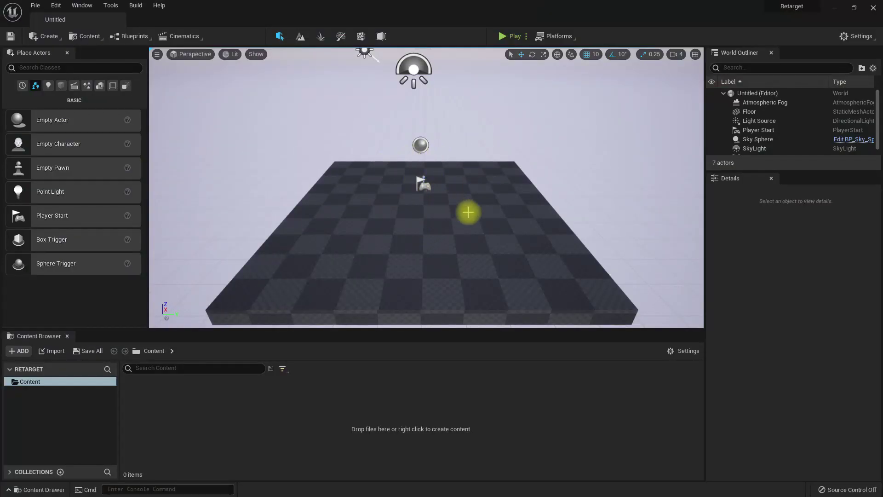
Browse the Blueprint feature packs in Add Content to the Project, then close it
mouse_move(468, 212)
right_down()
mouse_move(478, 209)
mouse_move(474, 197)
mouse_move(460, 211)
right_up()
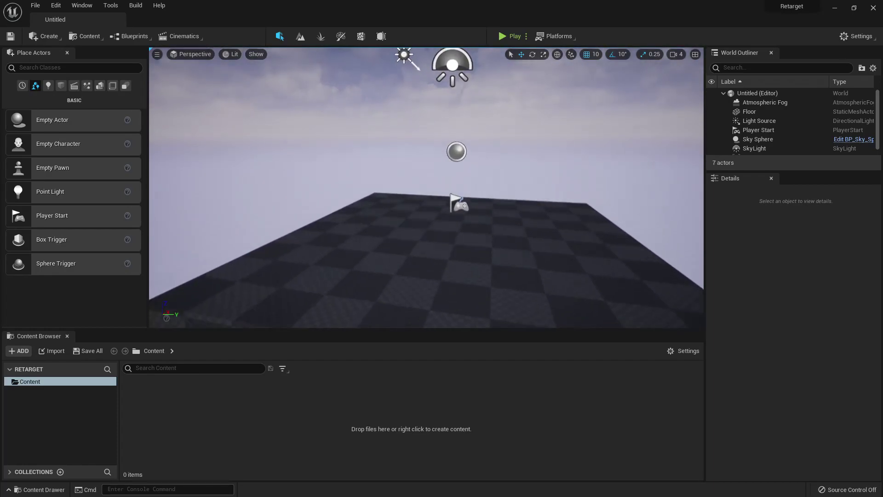
click(20, 352)
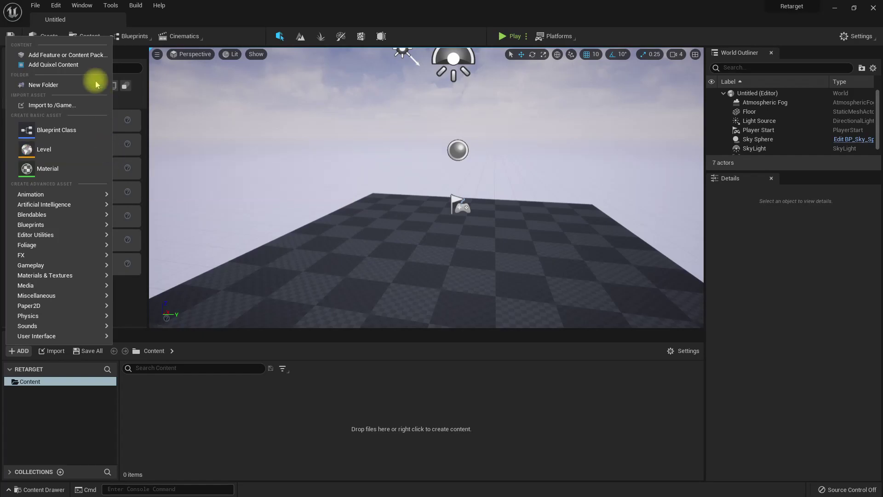
click(88, 63)
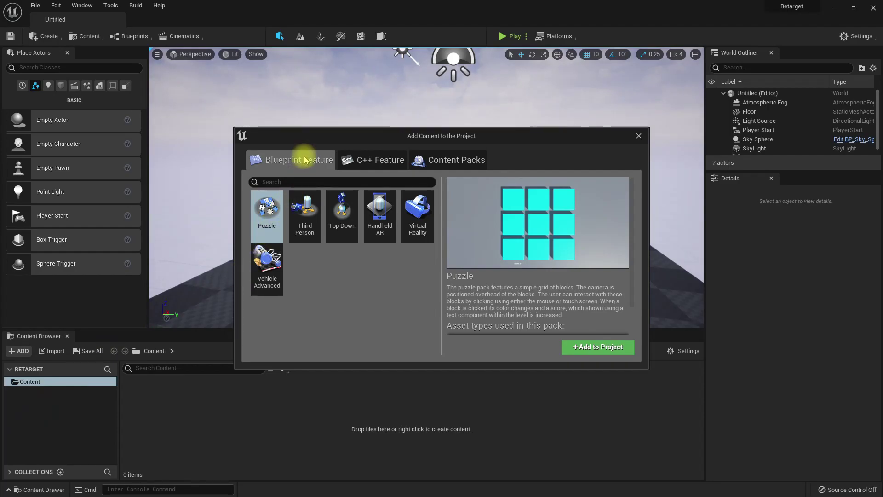
click(443, 161)
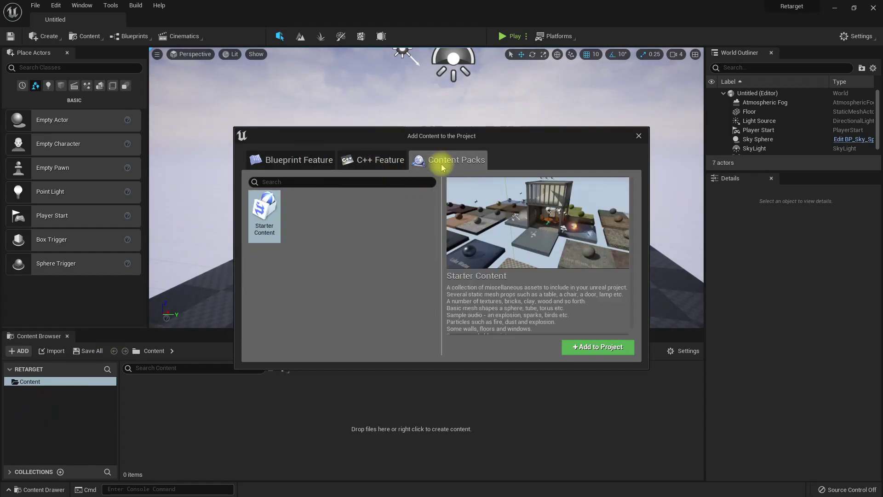
click(288, 161)
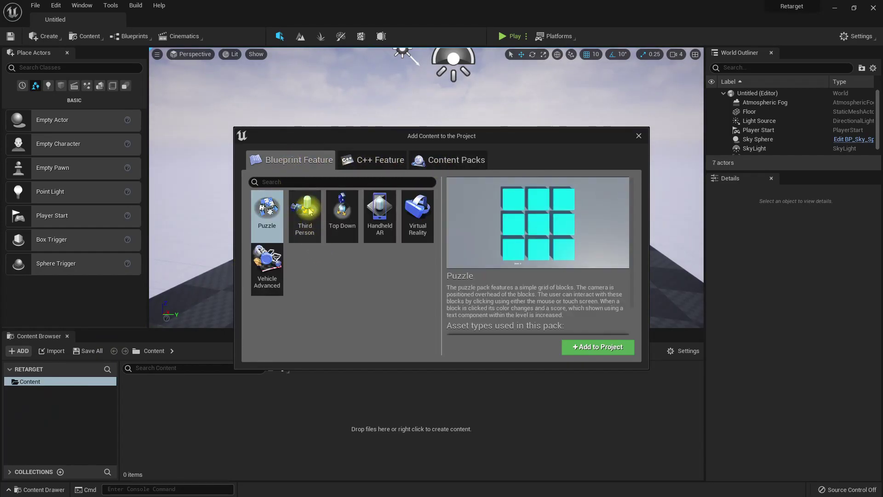
click(639, 135)
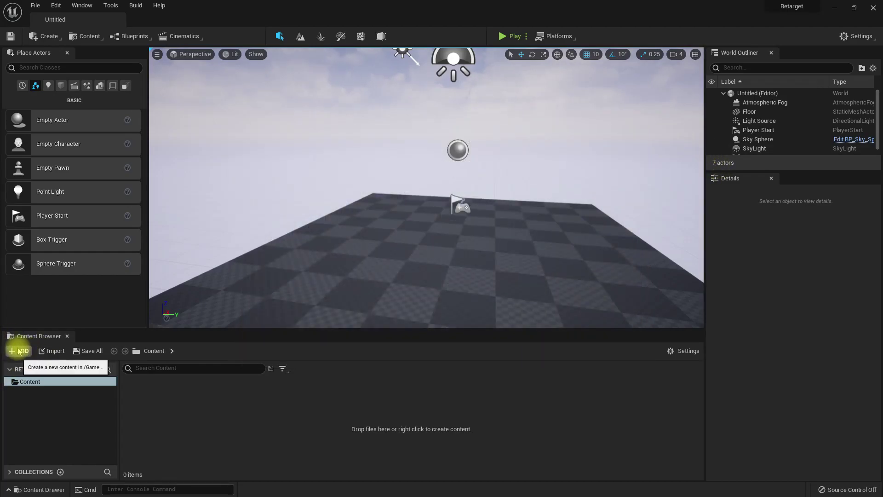
Add the Third Person Blueprint feature to the project as ThirdPersonBP
click(19, 351)
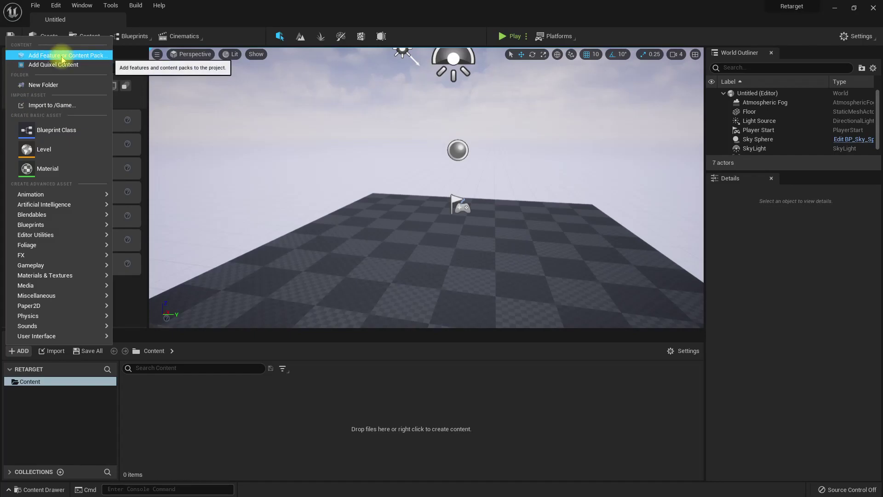
click(59, 54)
click(309, 214)
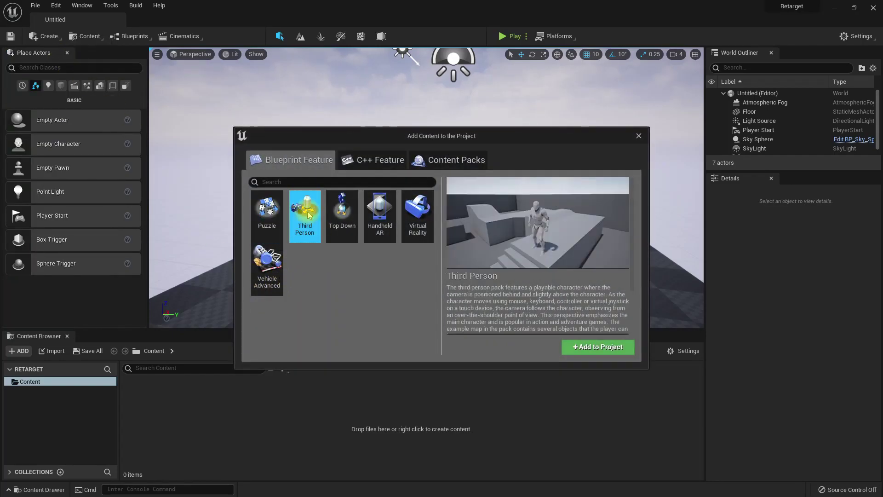
click(590, 353)
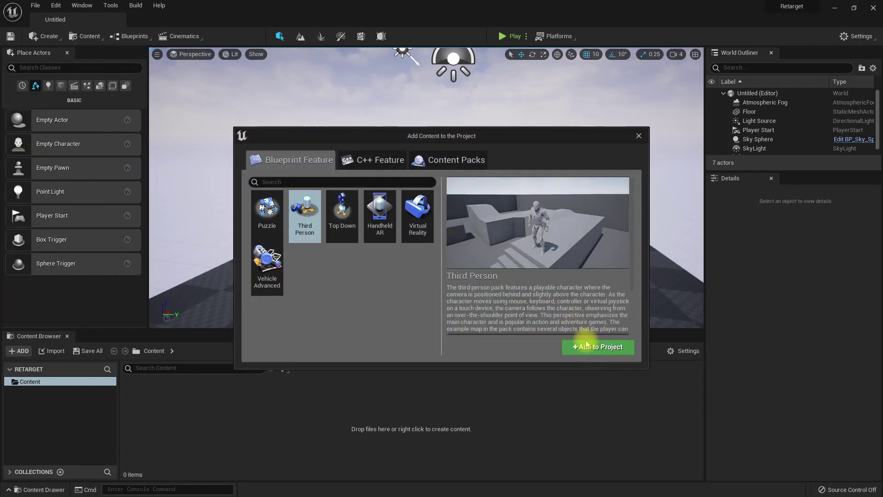
click(639, 135)
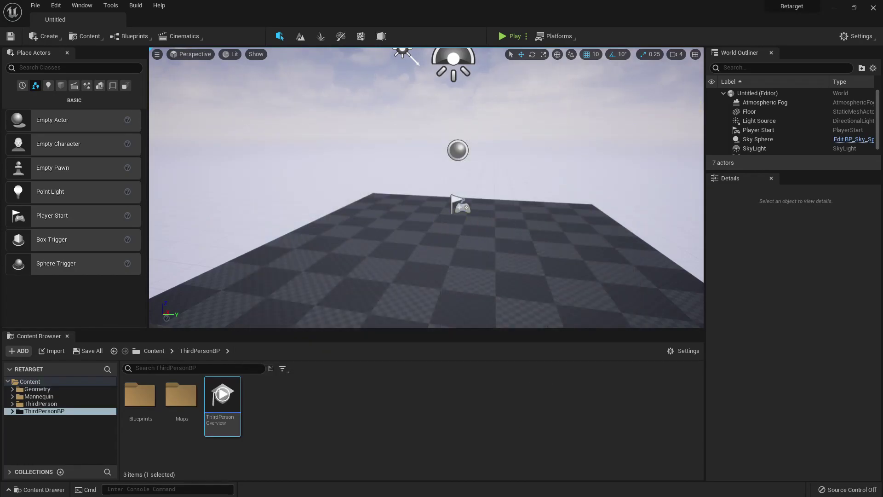
Set the level's GameMode Override to ThirdPersonGameMode in World Settings
click(478, 226)
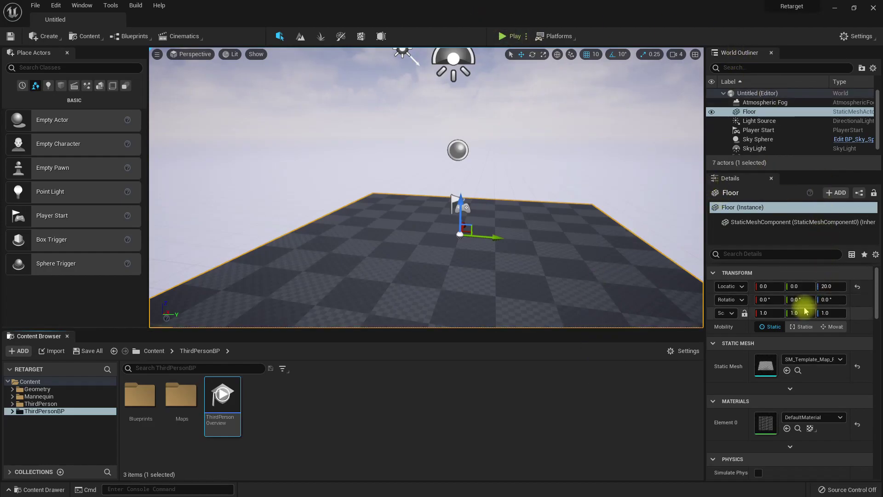
click(584, 416)
click(110, 5)
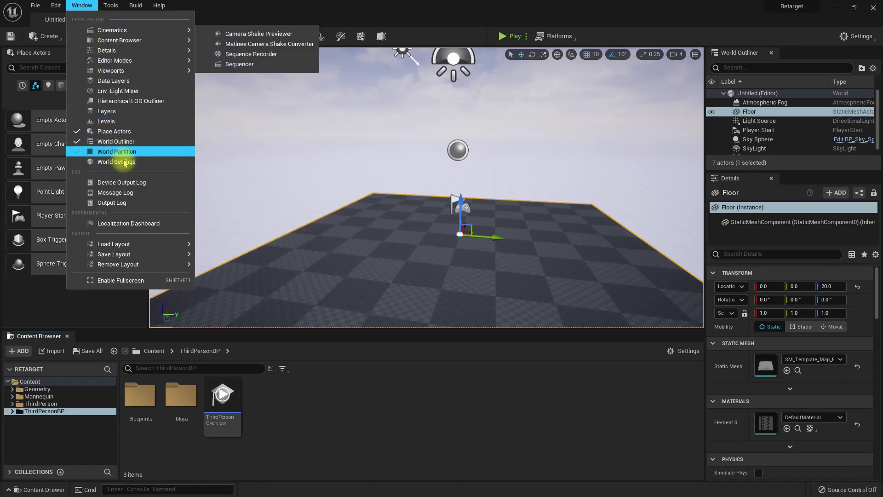
click(120, 161)
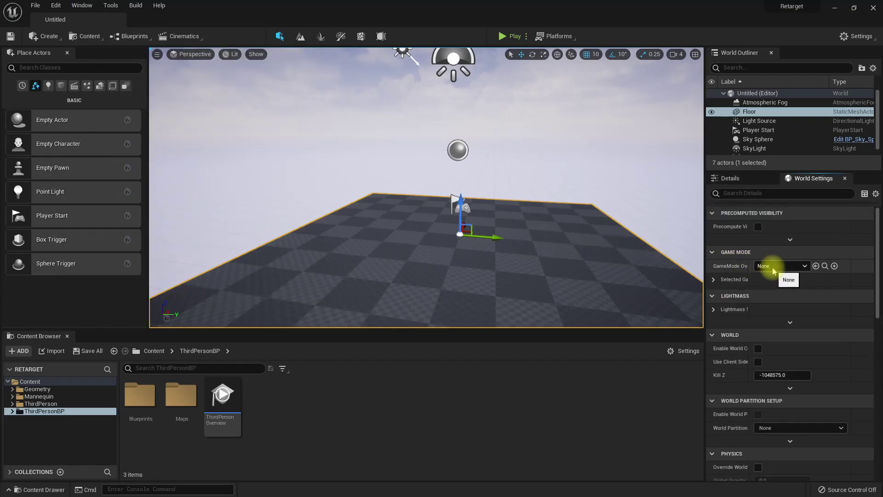
click(774, 266)
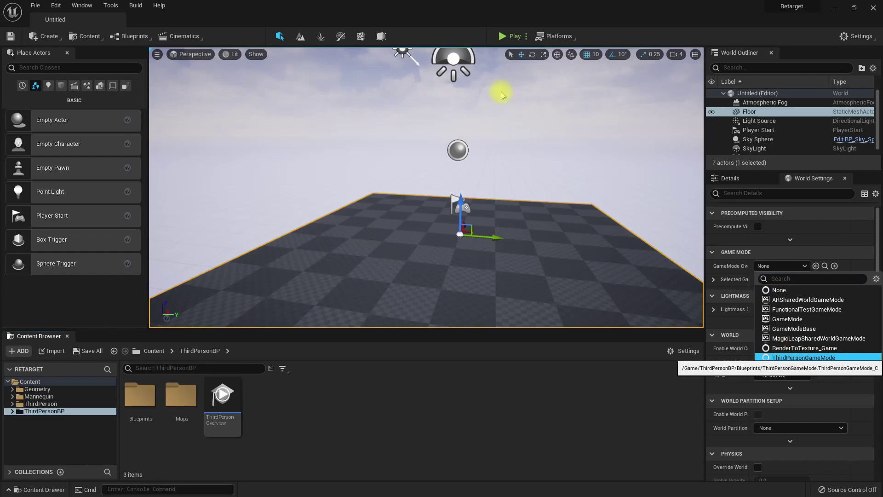
key(Return)
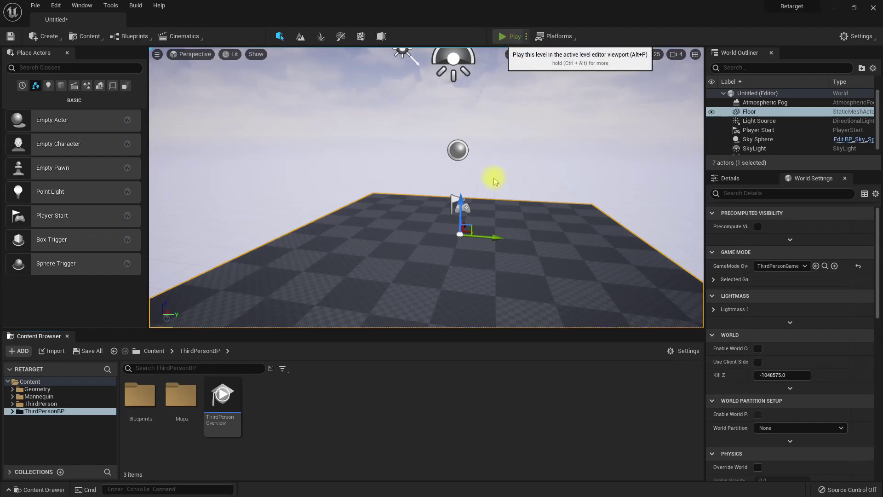
Play the level and run and jump the mannequin across the floor
key(alt+p)
click(641, 262)
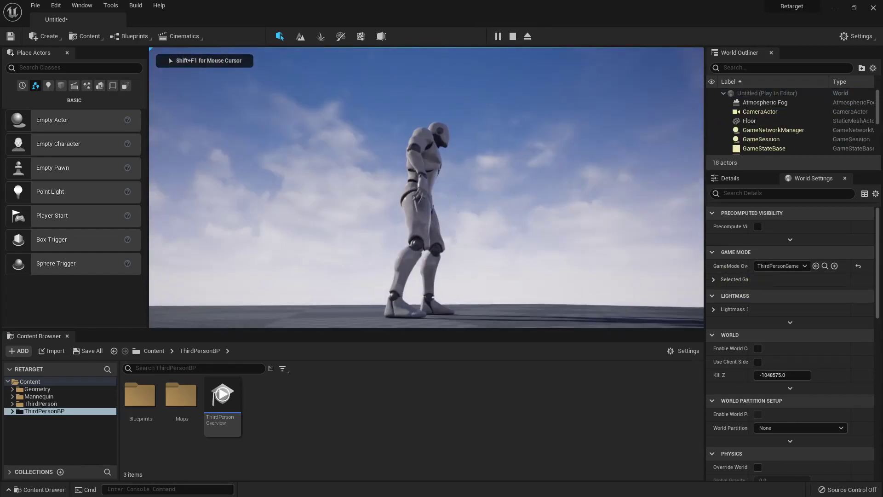
key(w)
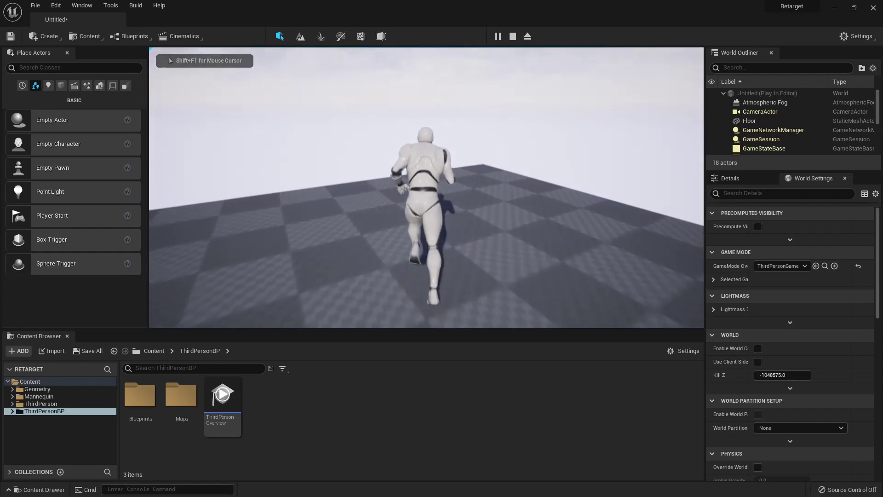
key(w)
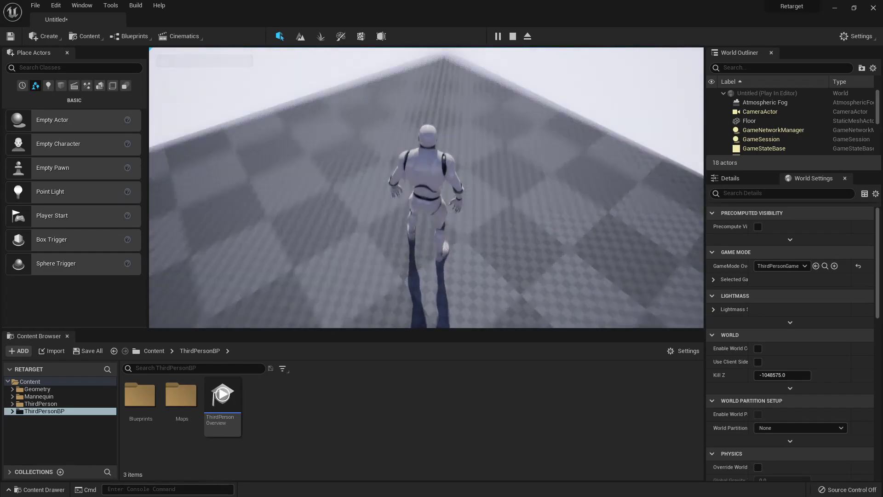
key(w)
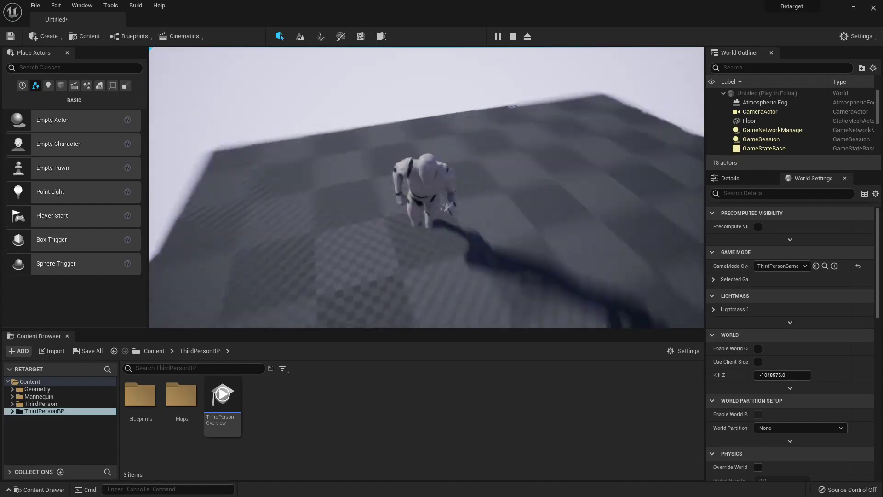
key(w)
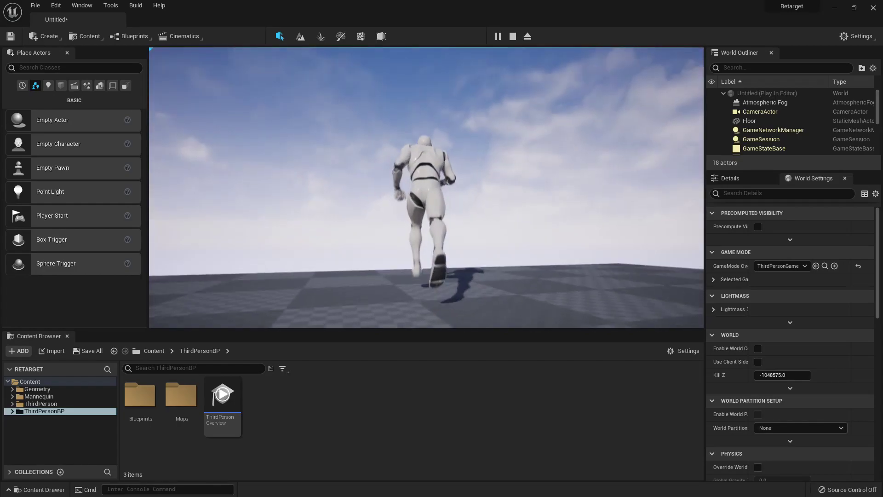
key(w)
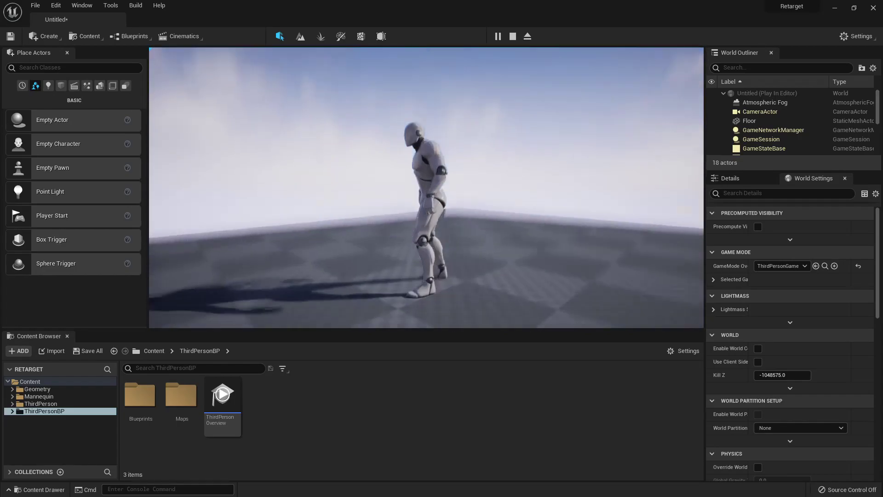
key(w)
key(space)
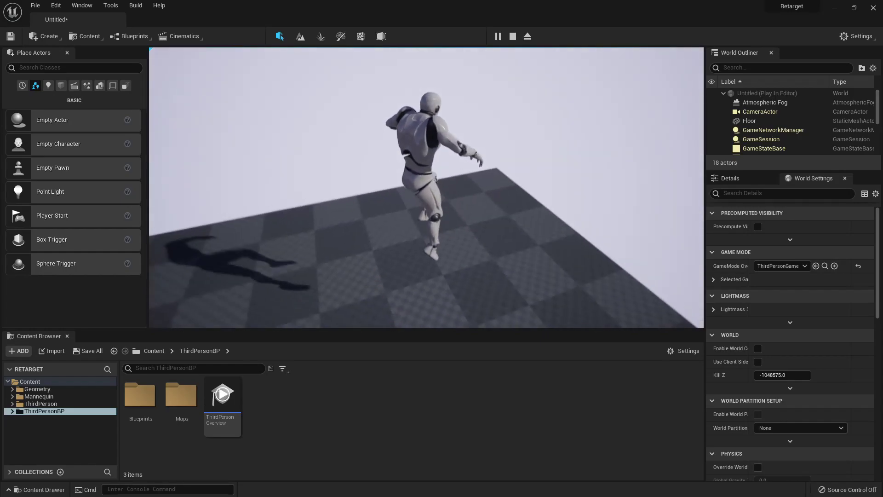
Stop the play session and create a folder named Mixamo in Content
key(Escape)
click(418, 144)
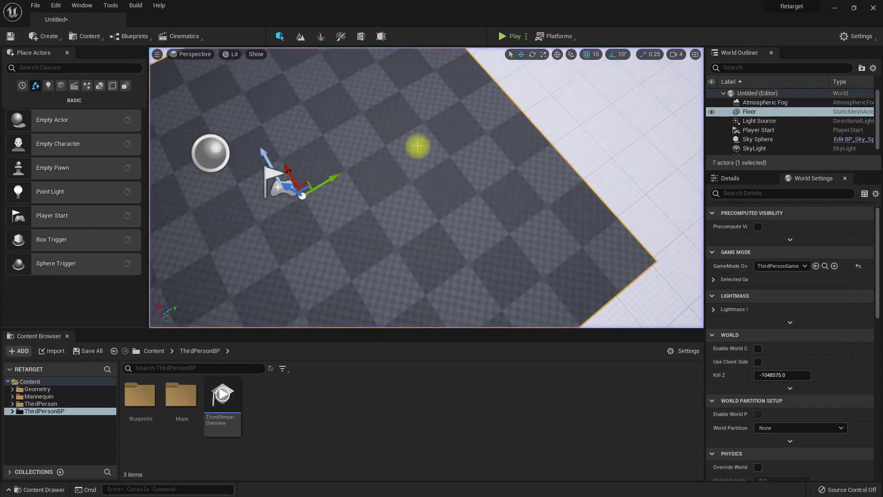
key(f)
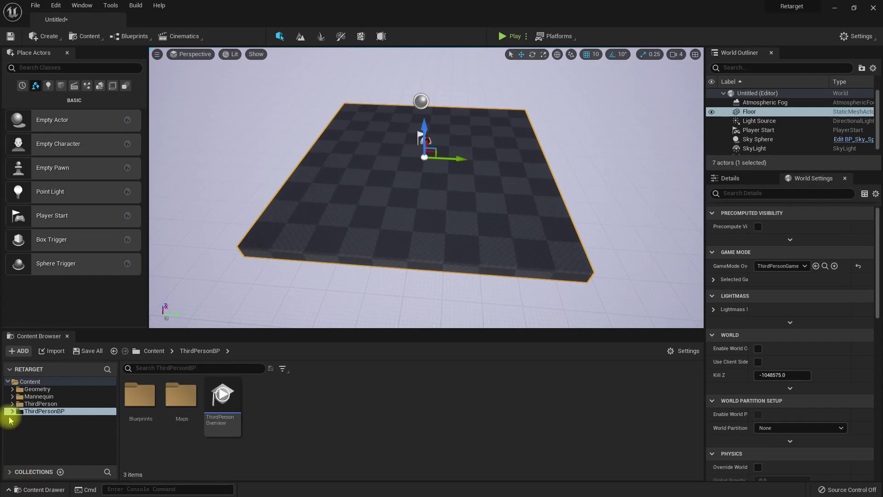
right_click(31, 381)
click(68, 172)
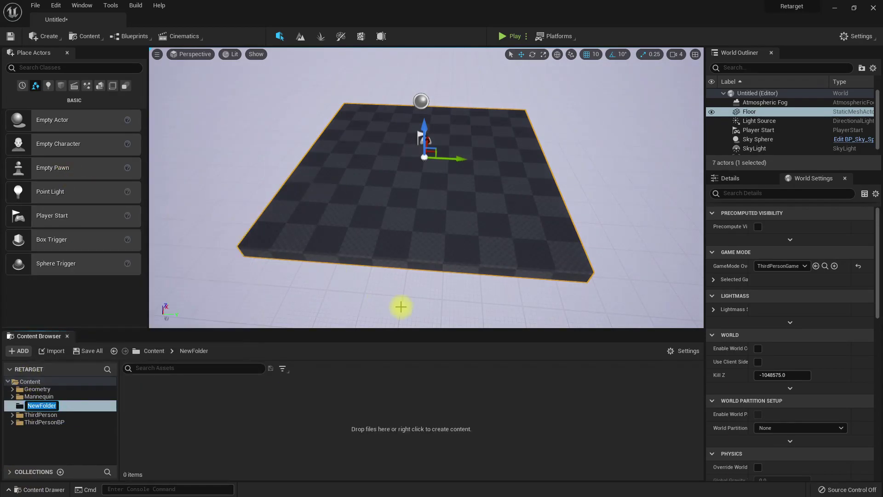
text(Mixamo)
key(Return)
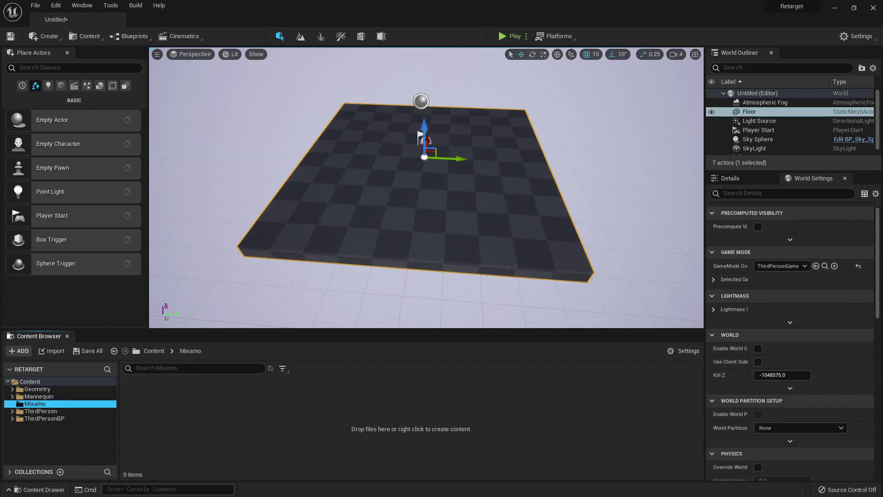
Import ybot.fbx into Mixamo, open the ybot mesh and dock its editor tab
key(alt+Tab)
click(386, 153)
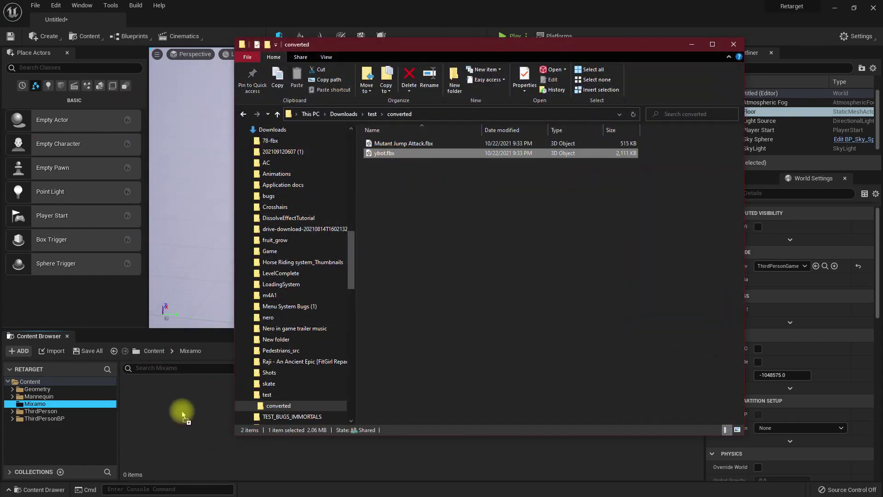
drag(181, 410, 181, 410)
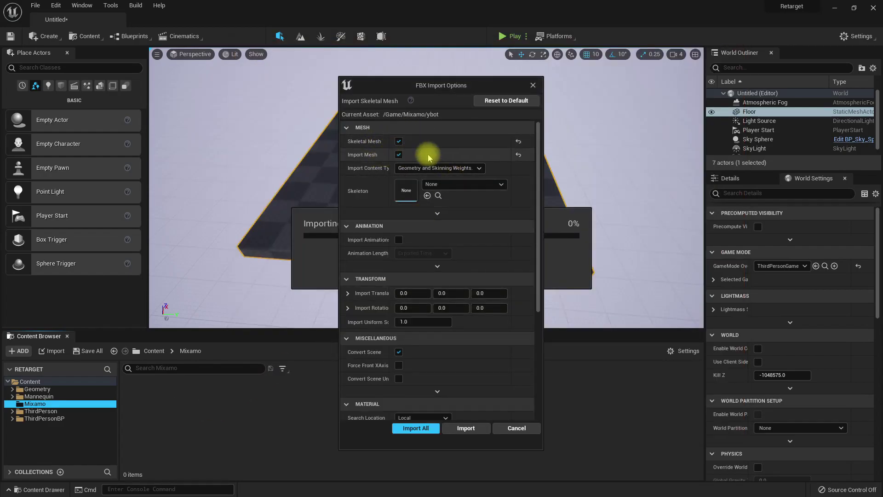
click(462, 430)
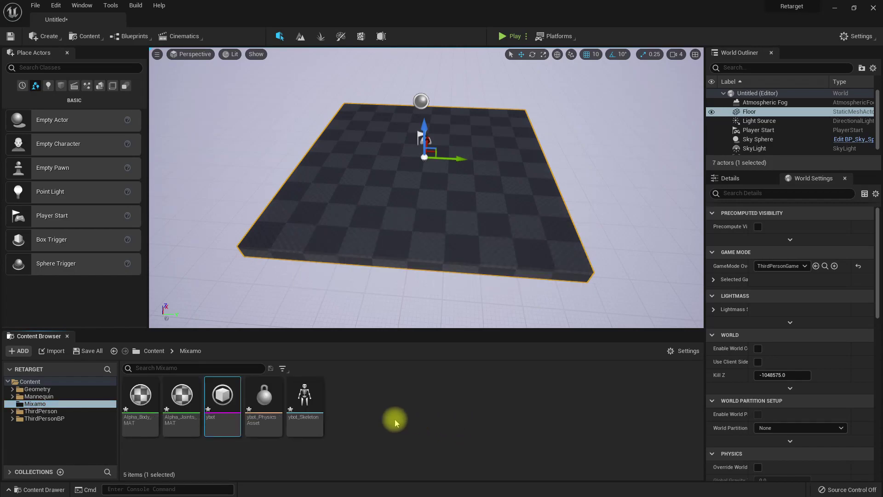
double_click(223, 403)
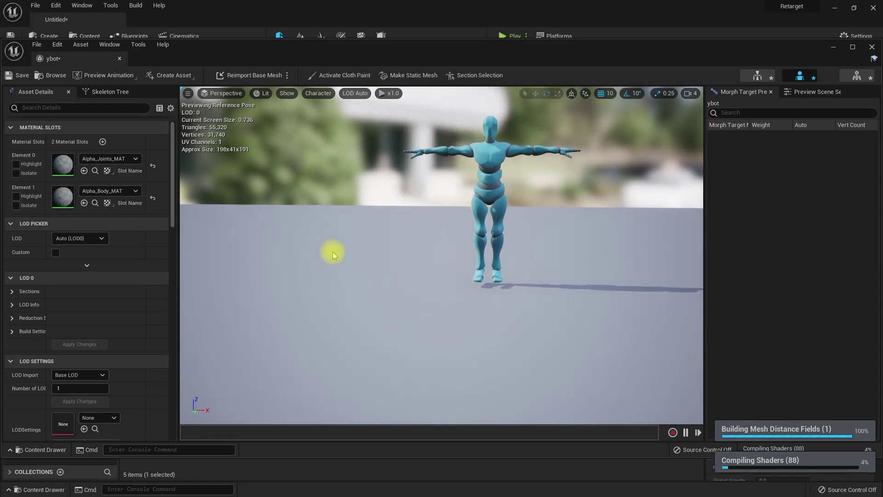
drag(56, 59, 177, 15)
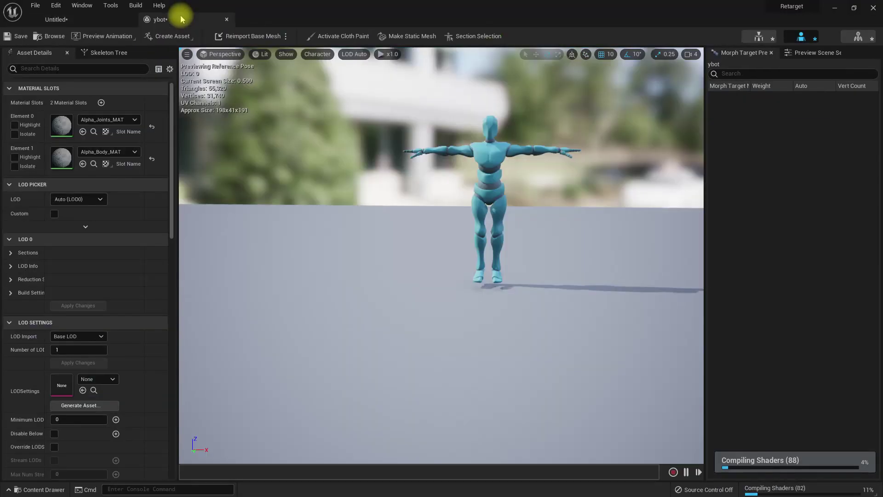
click(56, 19)
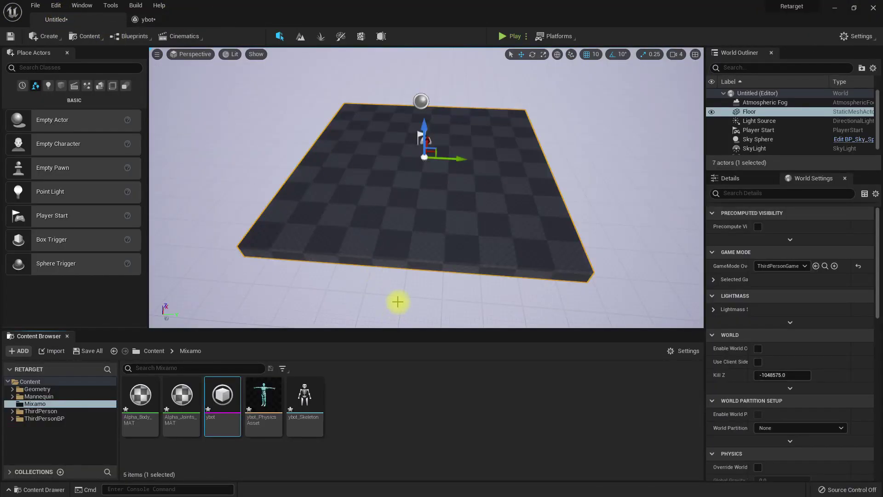
Import Mutant Jump Attack.fbx into Mixamo as animation only, using ybot_Skeleton without a mesh
key(alt+Tab)
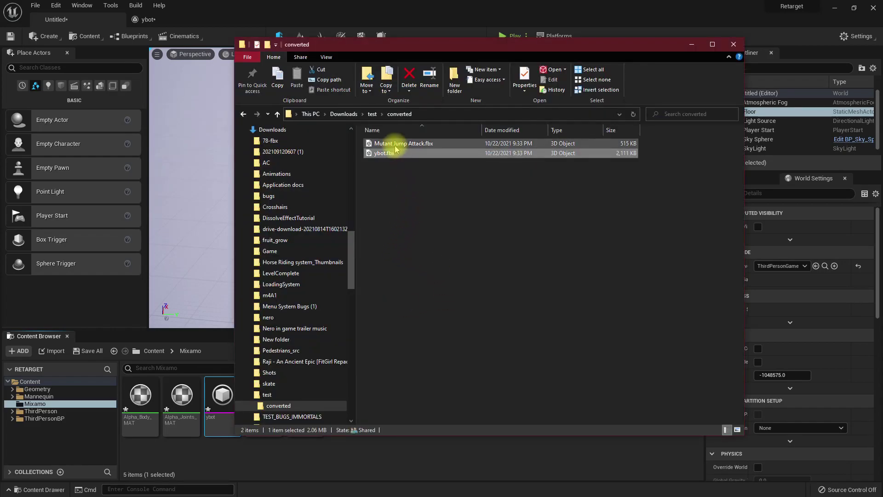
drag(395, 143, 447, 406)
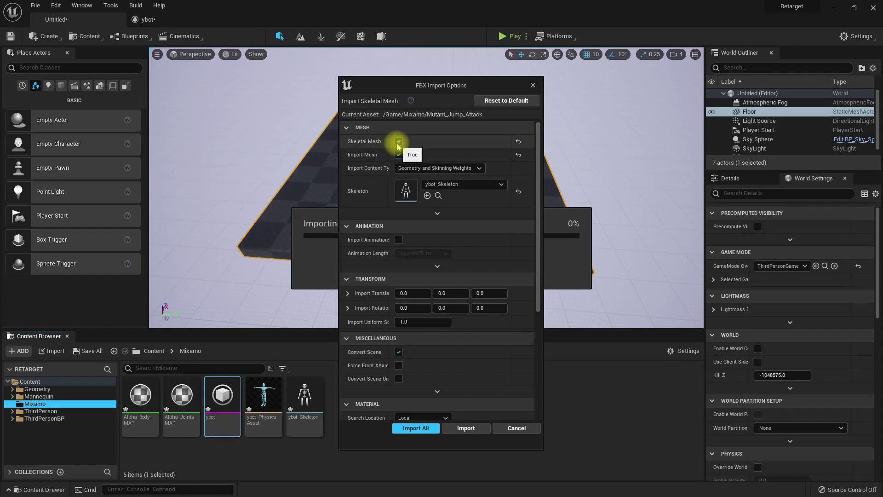
click(398, 141)
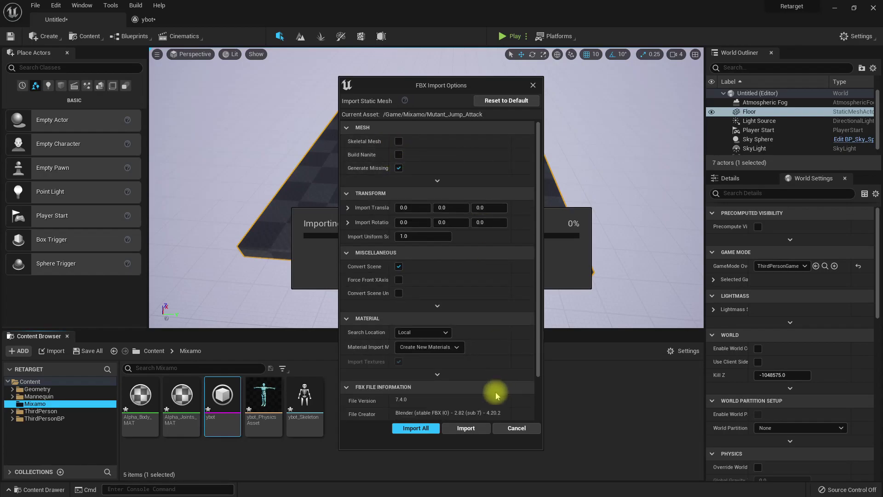
scroll(434, 231, down, 3)
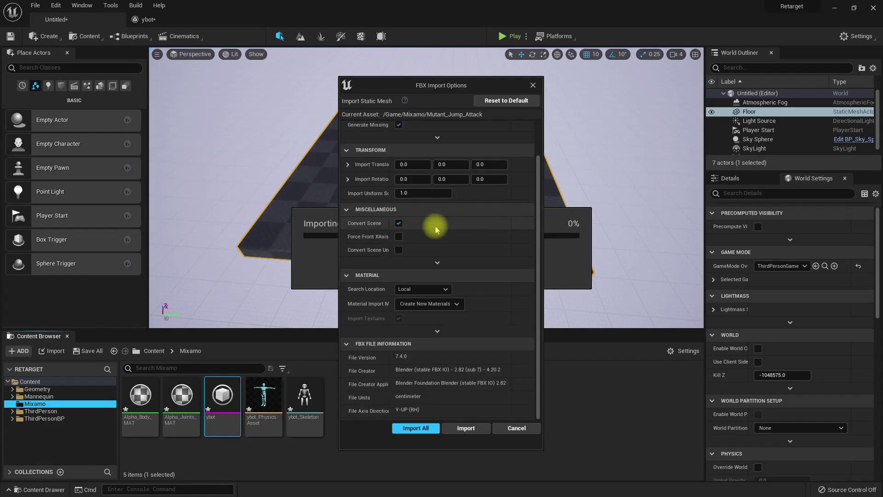
scroll(435, 227, up, 3)
click(398, 141)
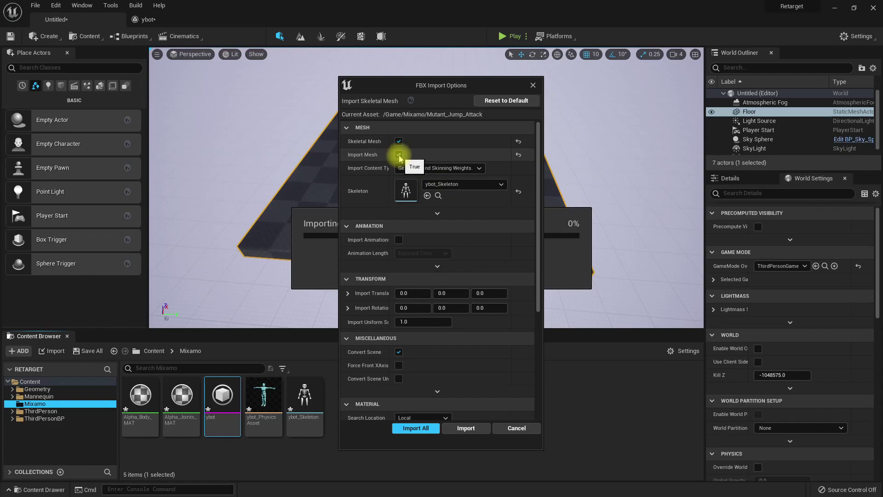
click(398, 155)
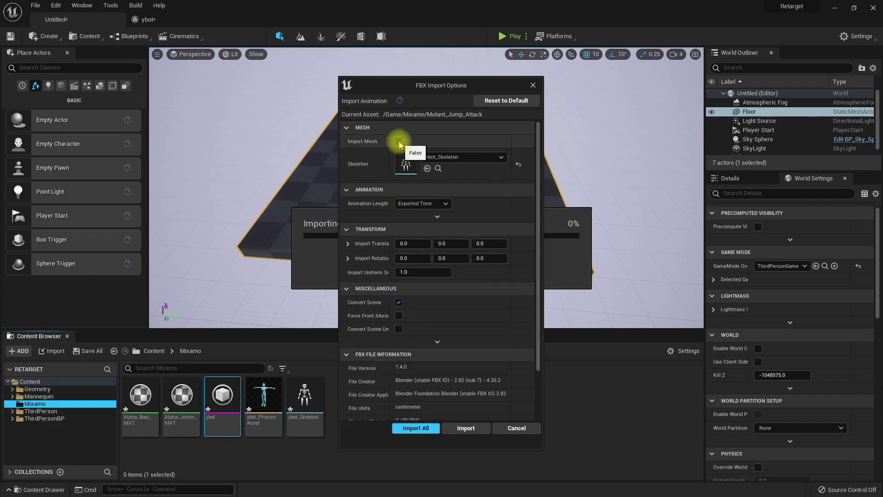
click(398, 141)
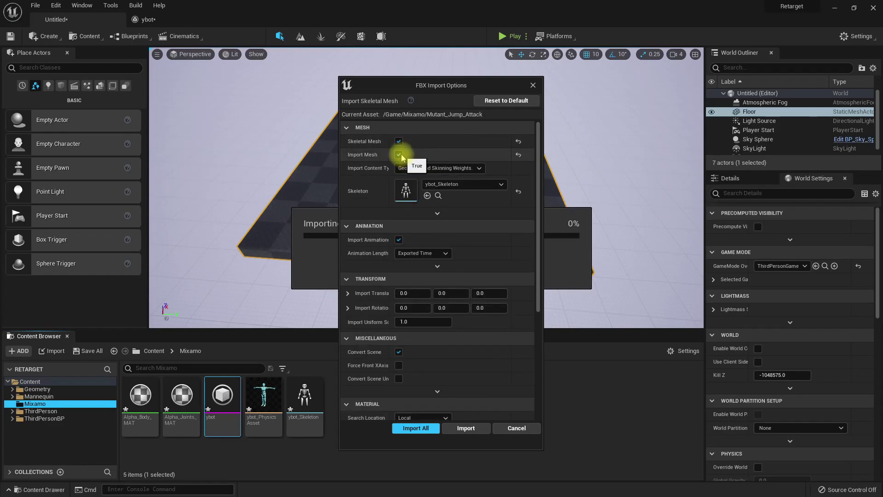
click(398, 155)
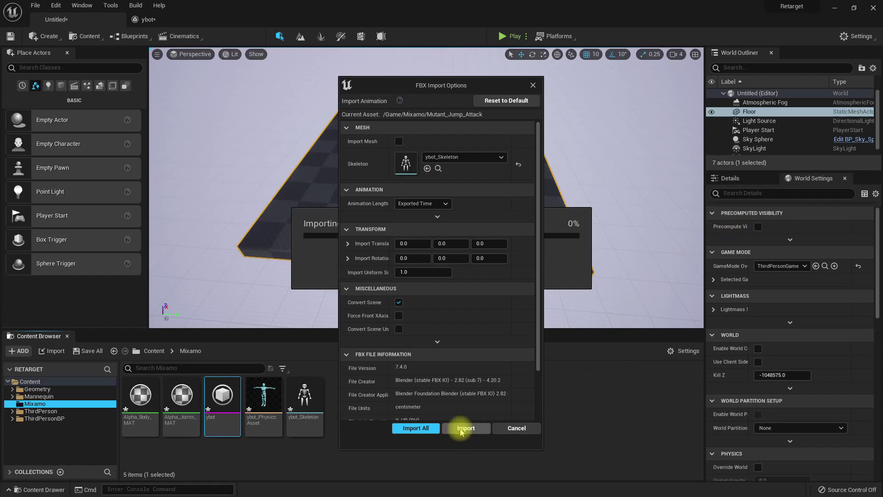
click(464, 428)
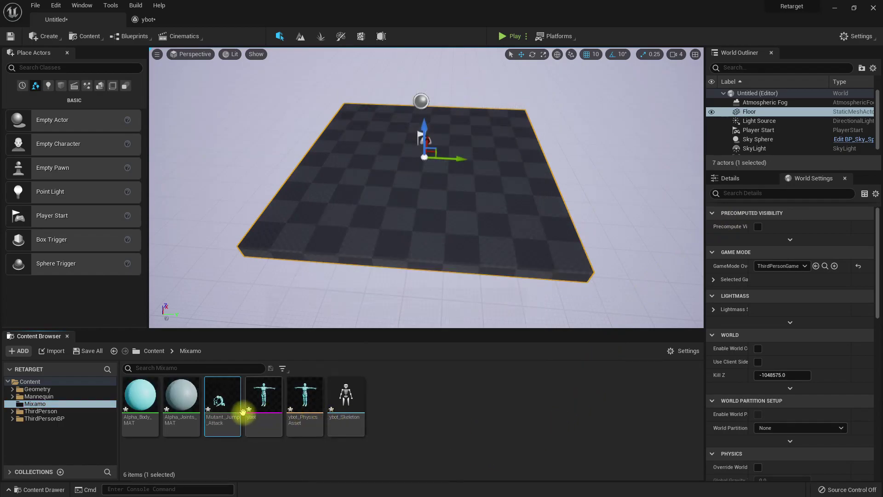
Open Mutant_Jump_Attack and orbit the preview to watch the ybot leap and land
double_click(226, 404)
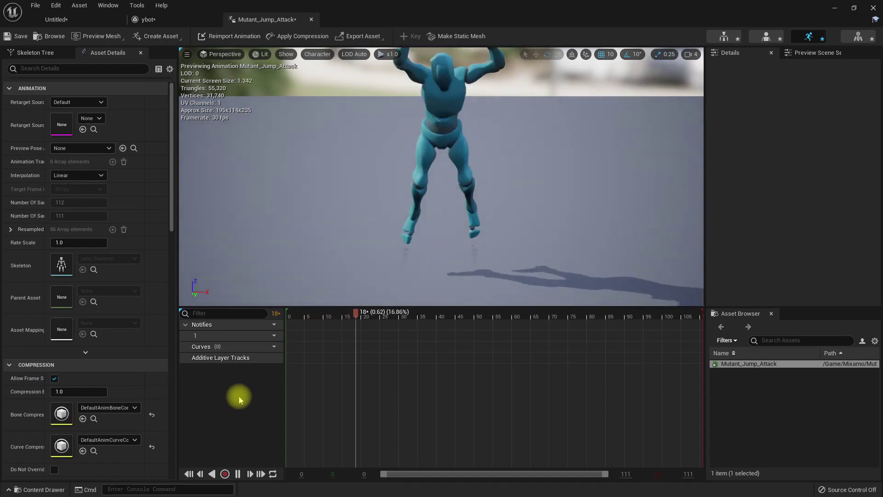
drag(368, 242, 360, 222)
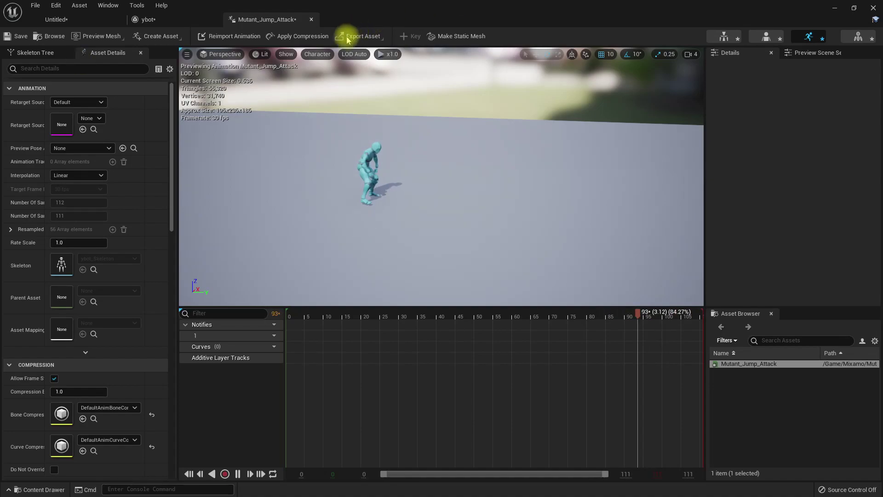
Open ybot_Skeleton's Retarget Manager and assign the Humanoid rig
click(145, 19)
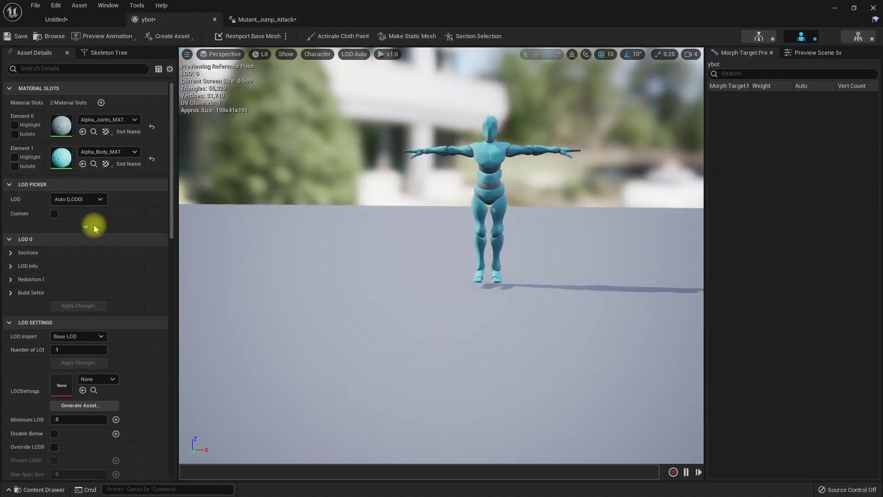
click(98, 53)
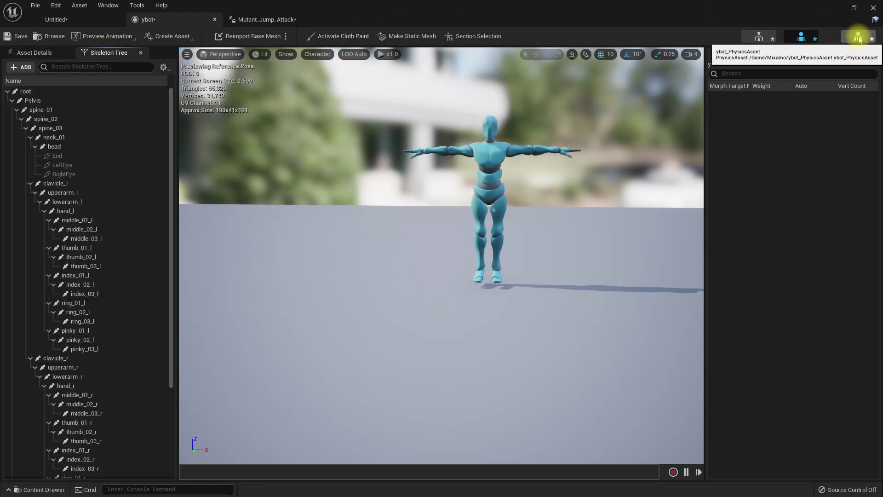
click(759, 37)
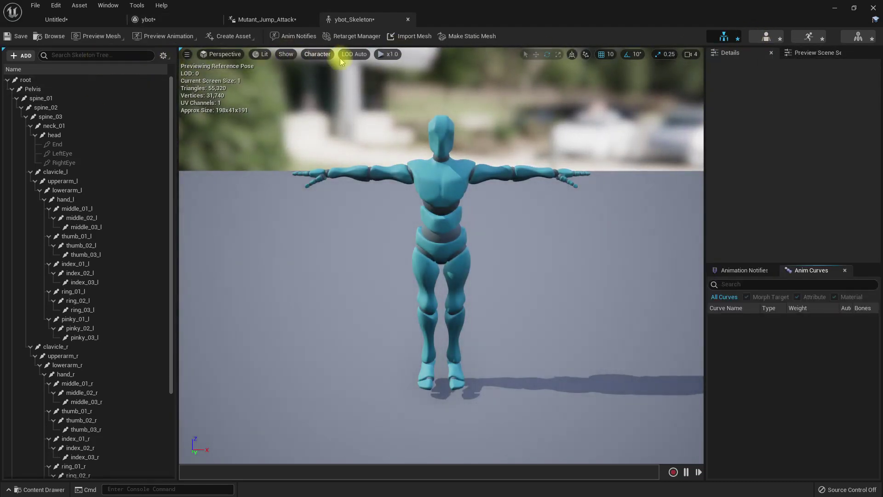
click(358, 35)
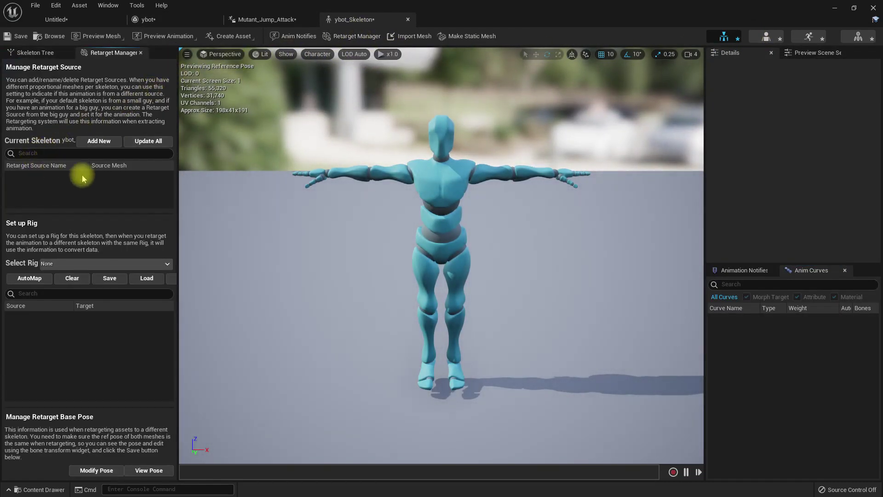
click(59, 268)
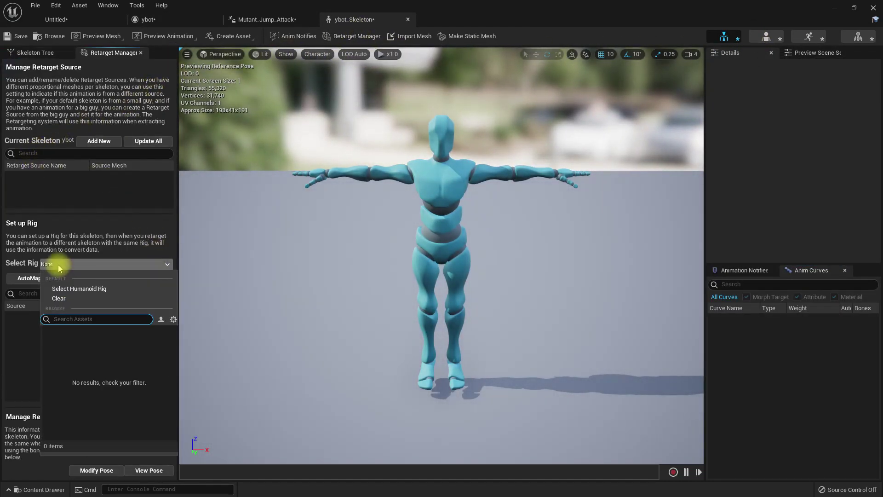
click(67, 289)
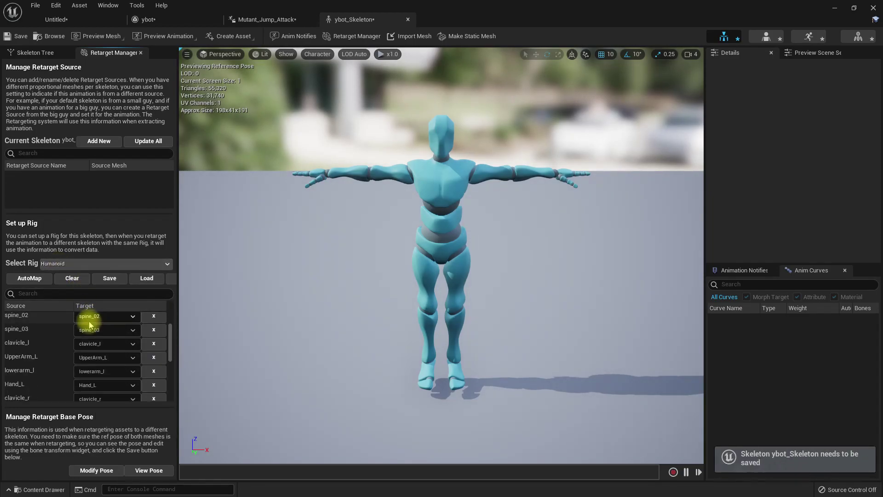
Select the upperarm_r bone and rotate it to -70 degrees local rotation
scroll(89, 324, up, 3)
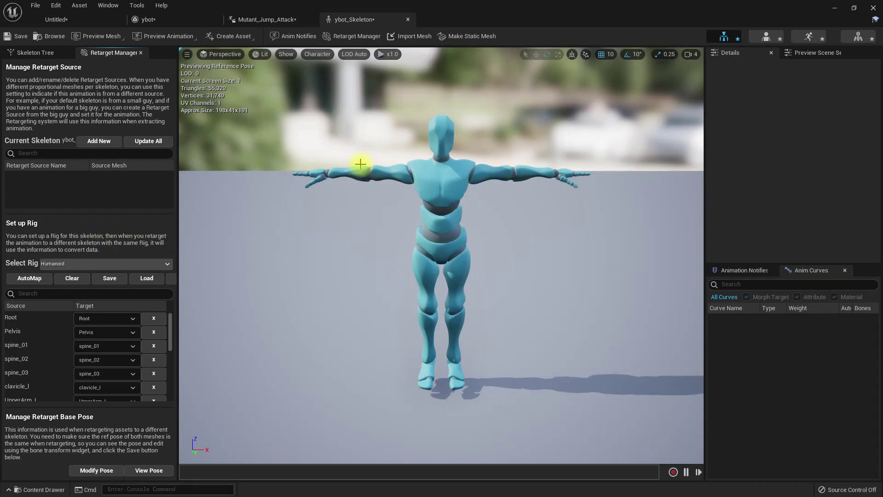
click(421, 176)
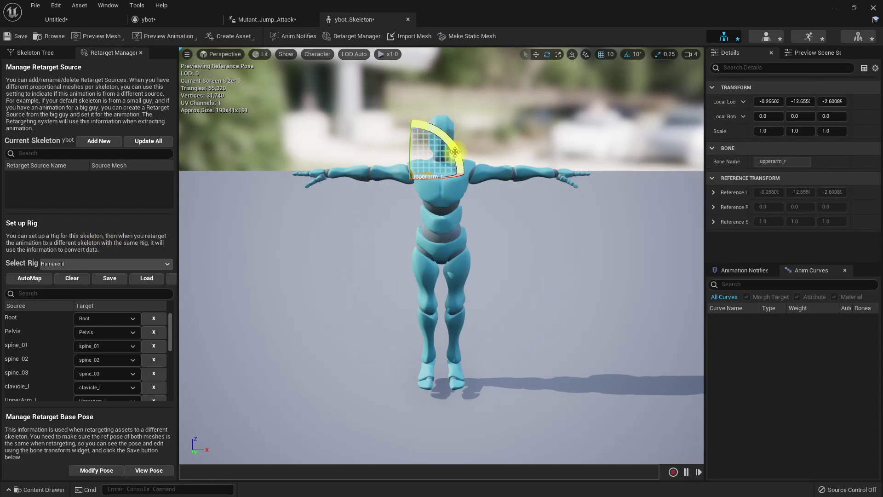
drag(454, 152, 361, 154)
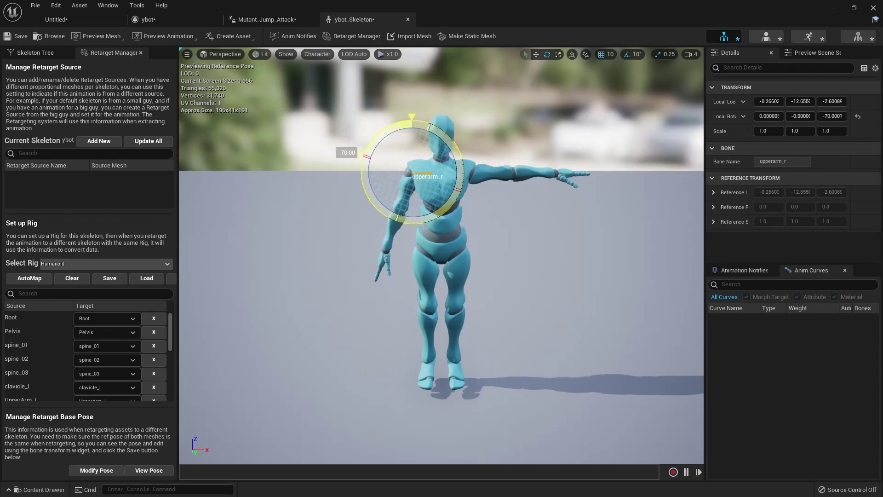
Open SK_Mannequin from Mannequin/Character/Mesh as a pose reference
click(65, 20)
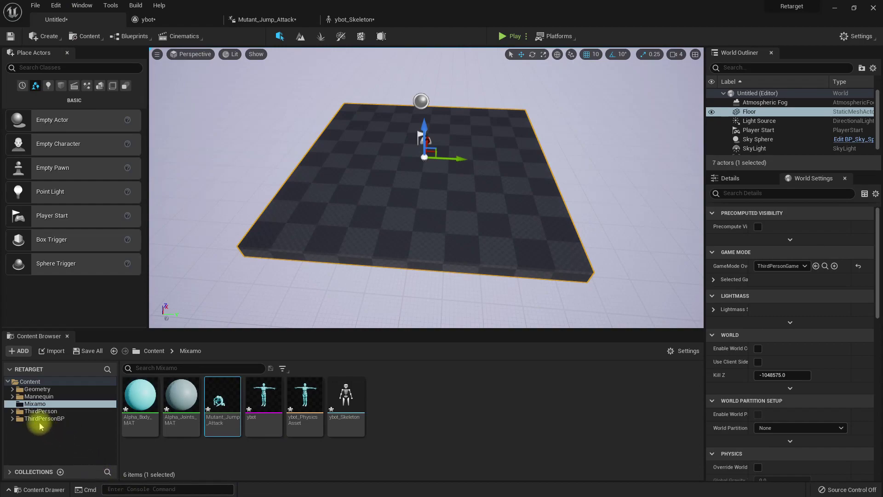
click(39, 411)
click(38, 396)
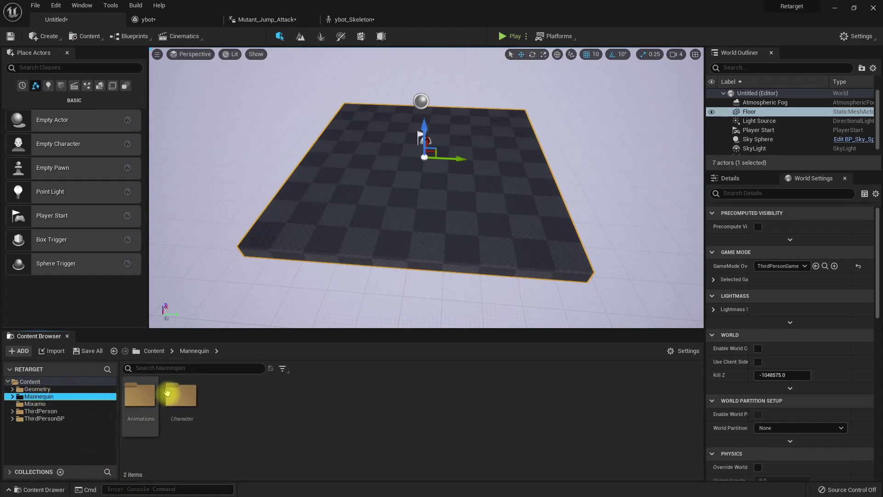
double_click(179, 399)
double_click(180, 400)
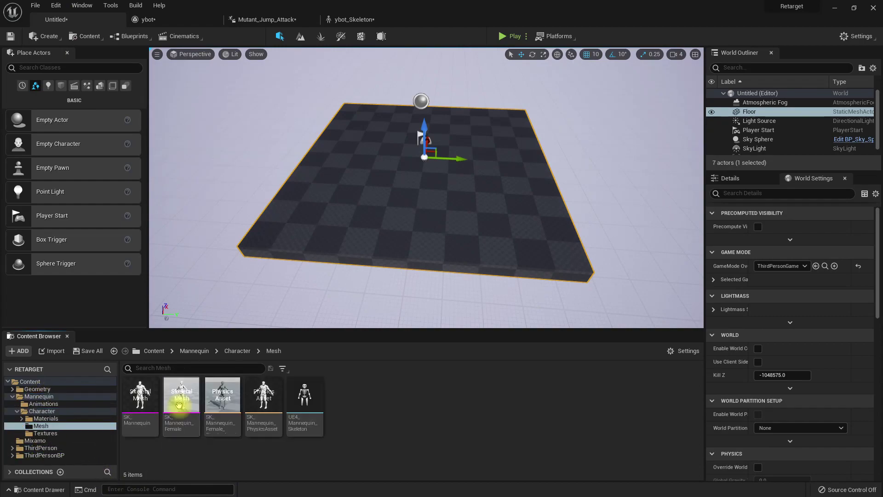
click(142, 395)
double_click(142, 394)
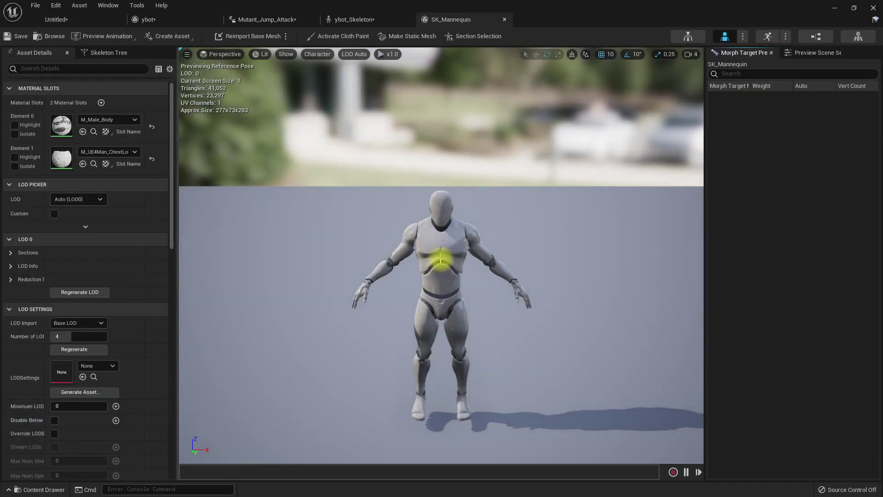
Rotate the ybot's upperarm_r and upperarm_l bones to -50 degrees
click(354, 19)
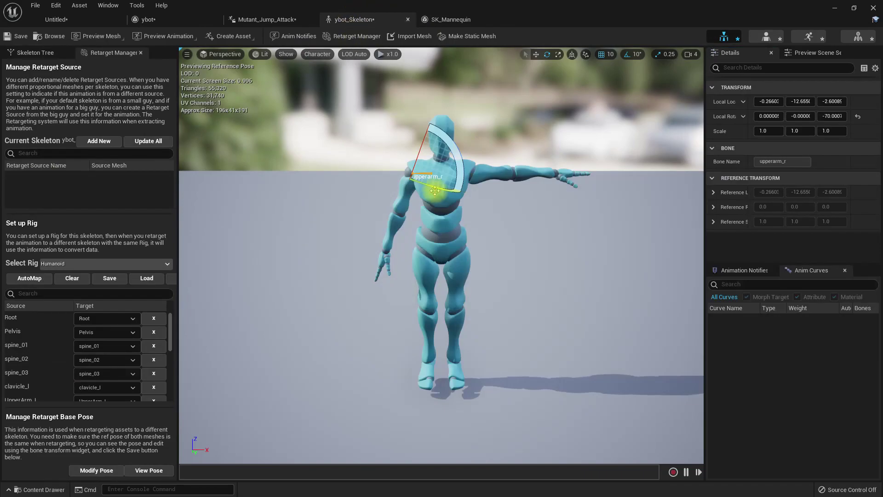
click(453, 138)
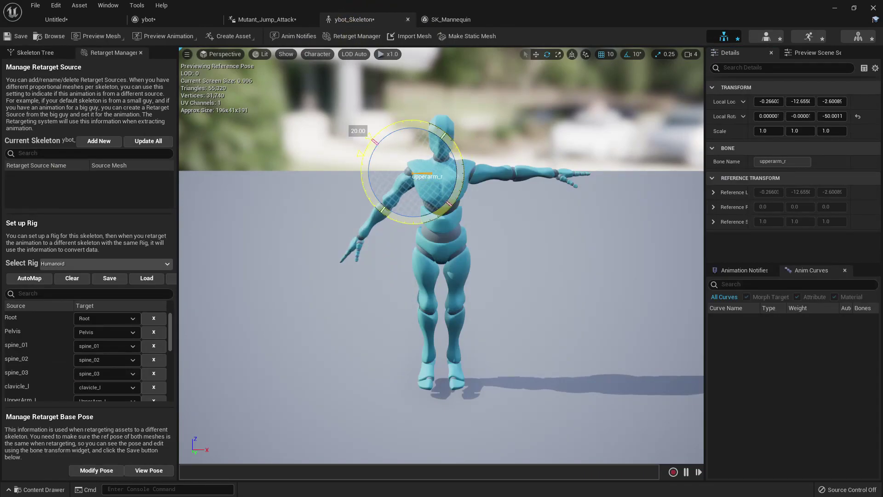
click(447, 20)
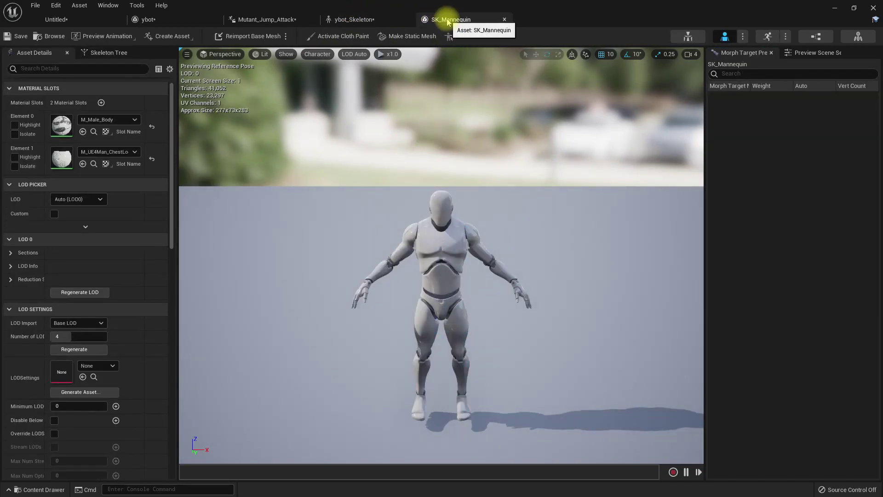
click(388, 19)
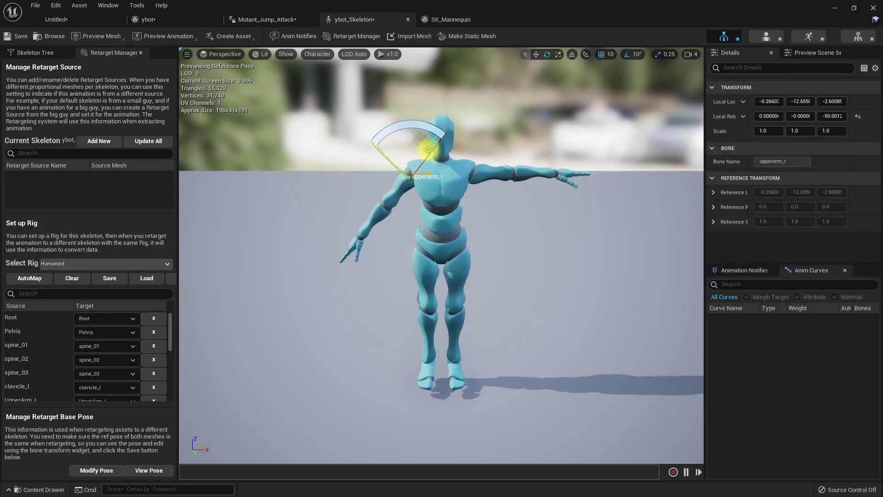
click(528, 181)
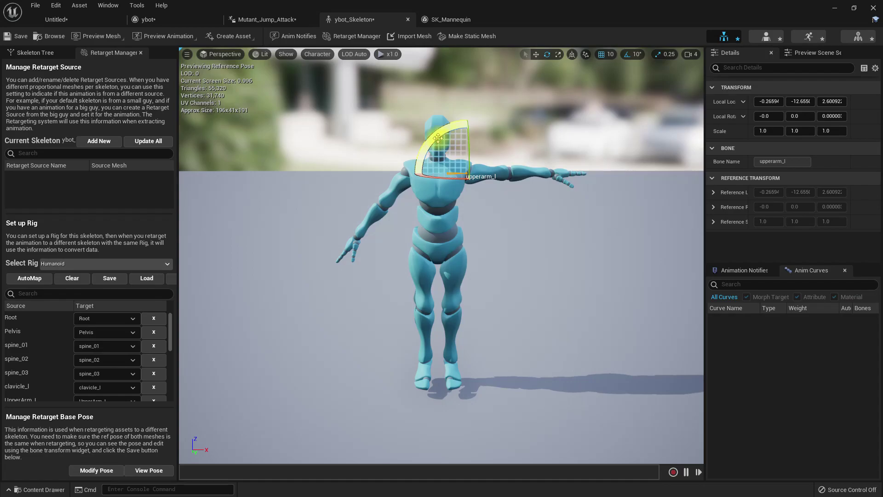
drag(446, 143, 508, 137)
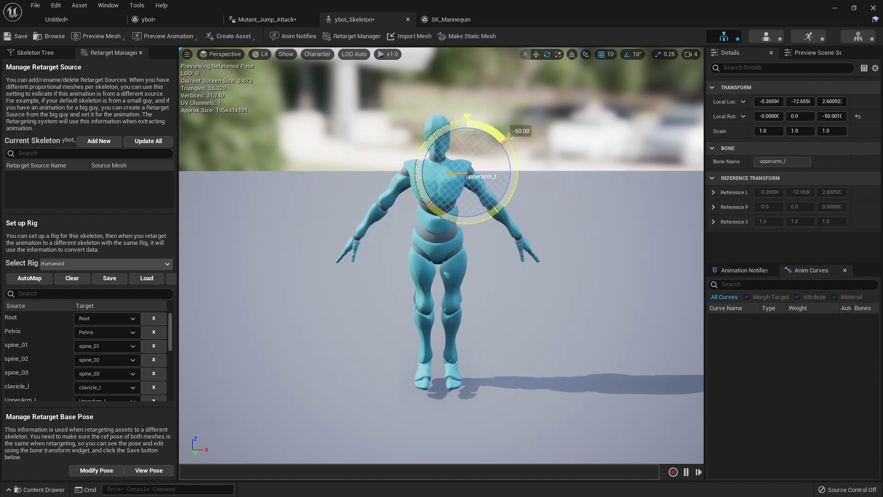
Orbit the ybot and compare its lowered-arm pose with SK_Mannequin
click(478, 318)
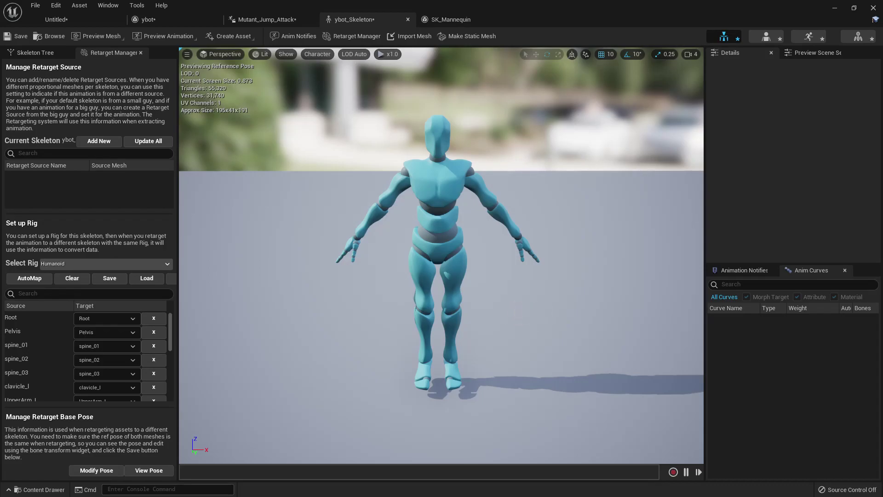
drag(509, 310, 607, 313)
drag(543, 92, 516, 115)
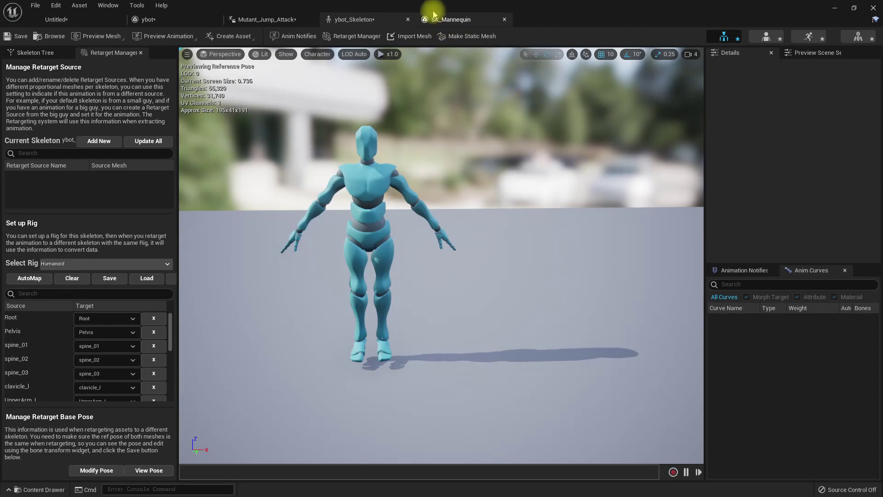
click(446, 20)
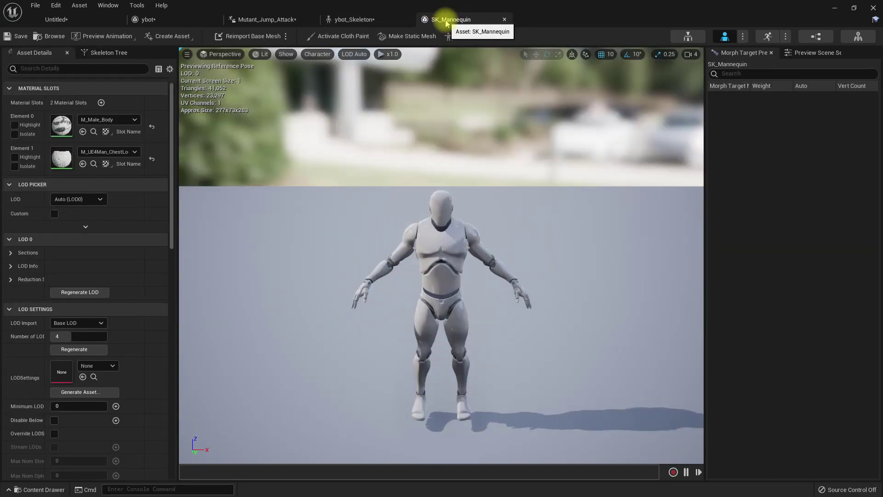
click(355, 21)
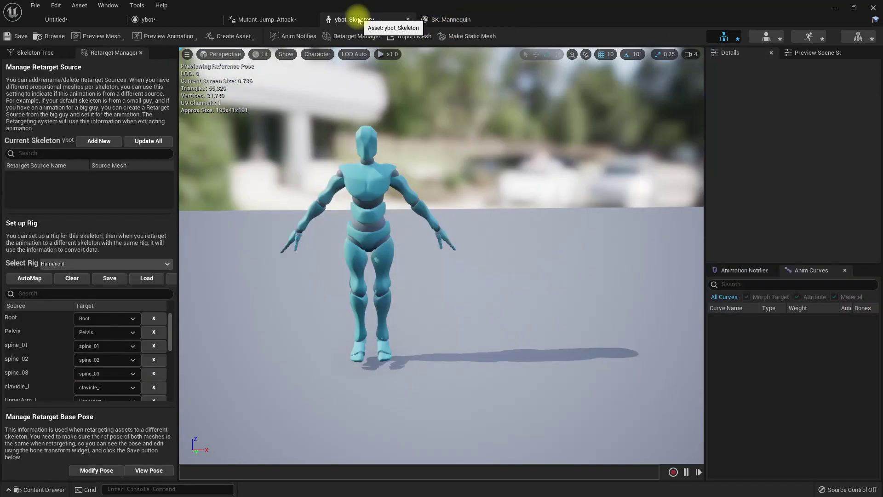
mouse_move(531, 336)
mouse_down()
mouse_move(515, 343)
mouse_move(534, 350)
mouse_up()
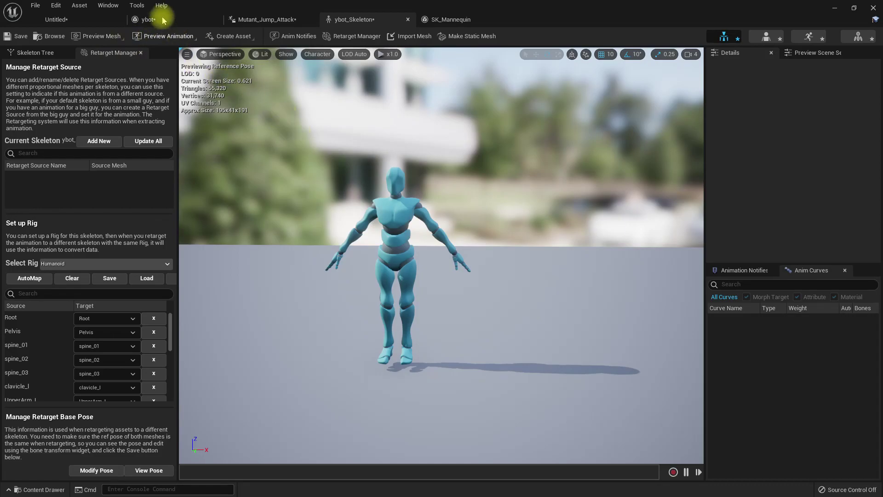
Set the ybot skeleton's retarget base pose with Modify Pose > Use CurrentPose
click(232, 38)
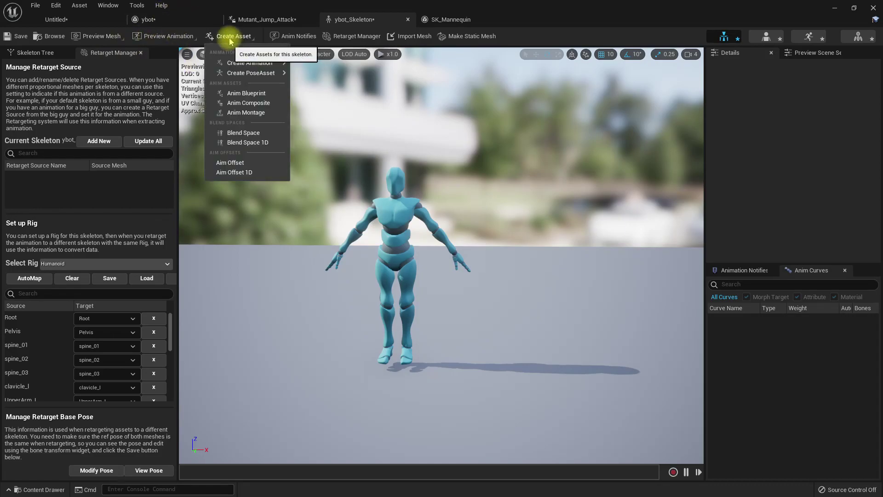
click(543, 19)
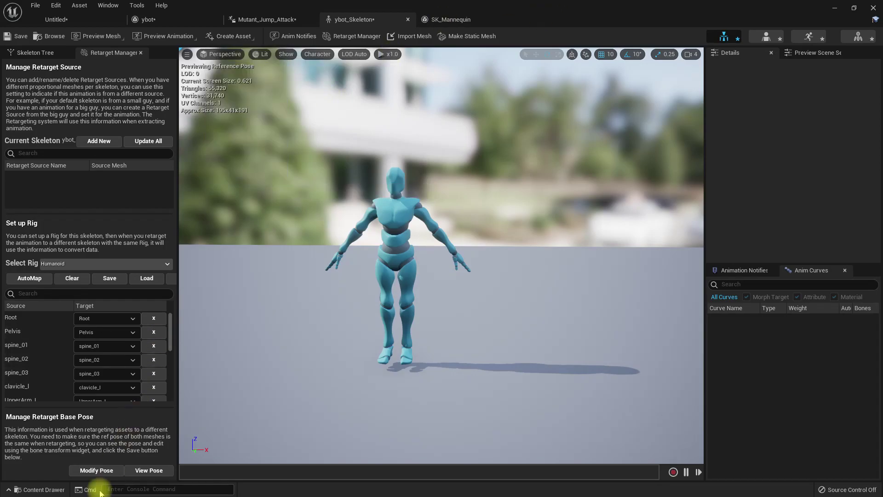
click(95, 470)
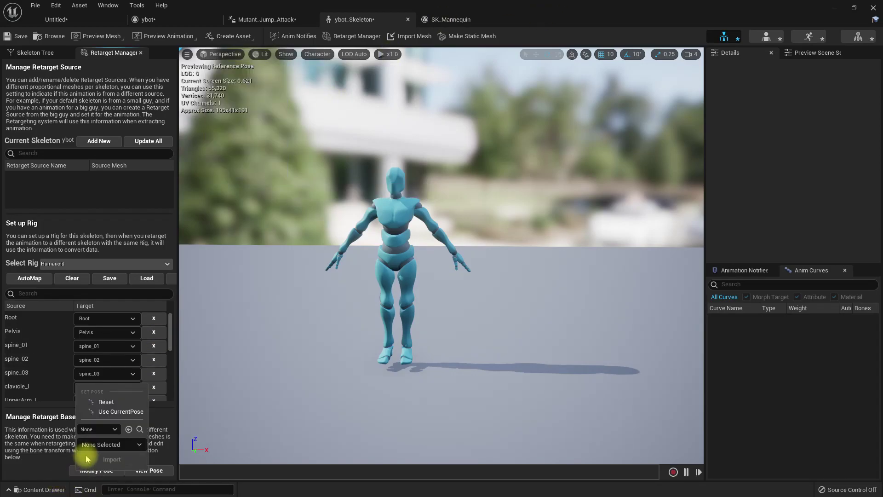
click(121, 411)
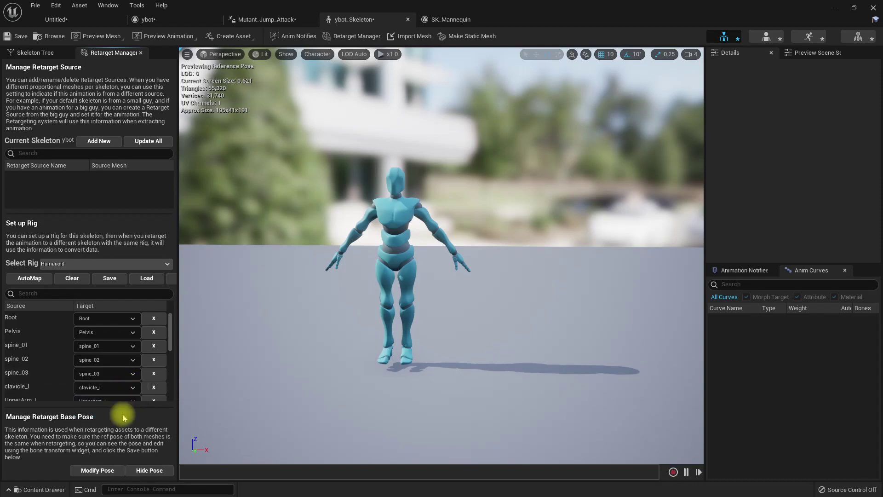
Open the pose asset dropdown to create a new pose asset
click(146, 470)
click(98, 471)
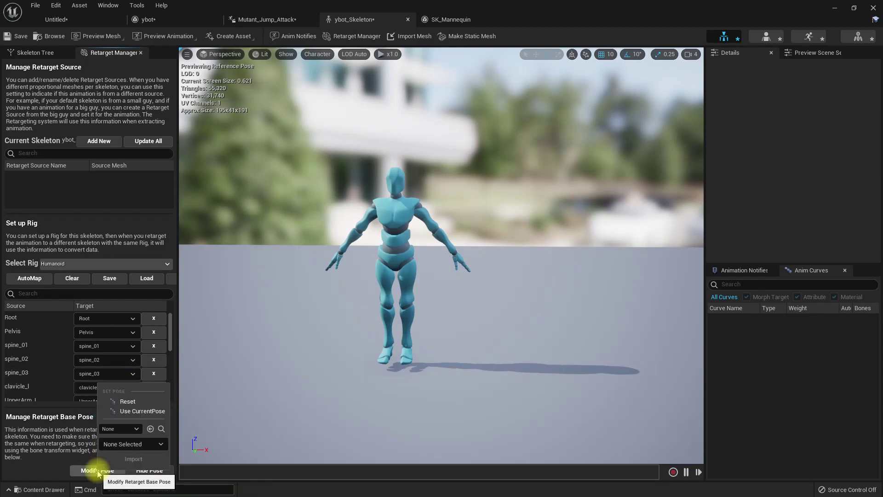
click(119, 429)
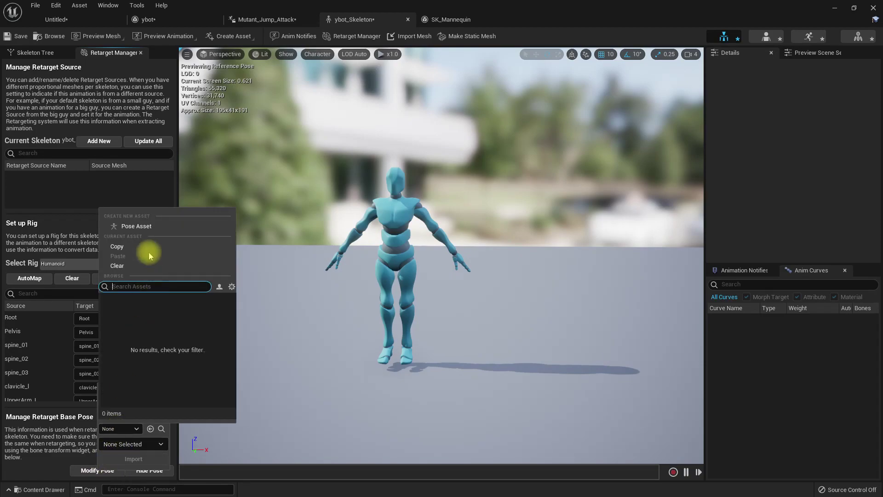
click(123, 444)
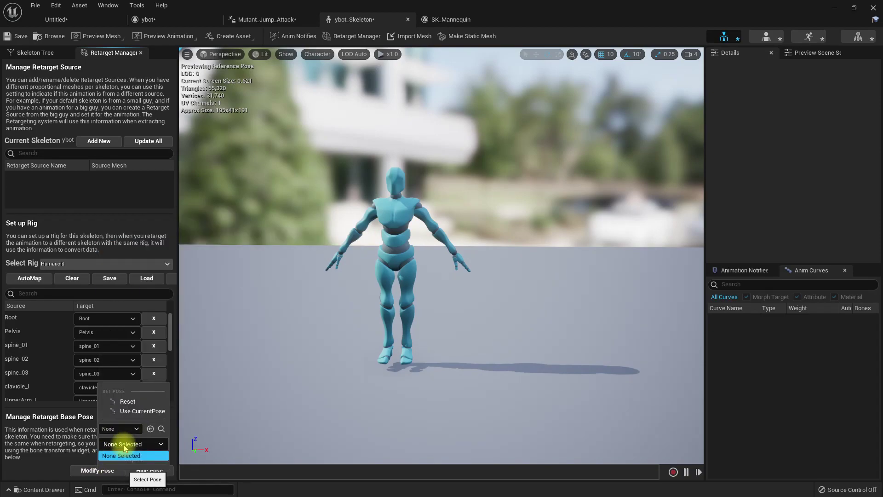
click(122, 454)
click(119, 429)
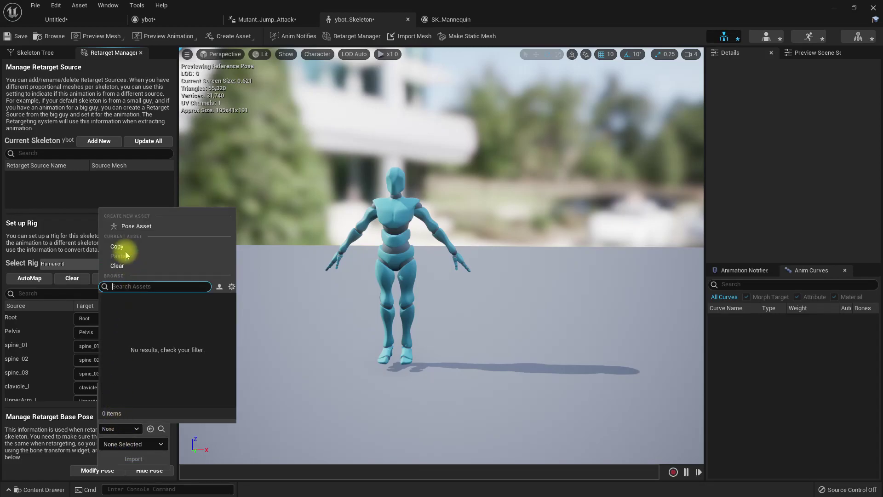
Save a new pose asset named Mixamo_APose in the Mixamo folder
click(129, 227)
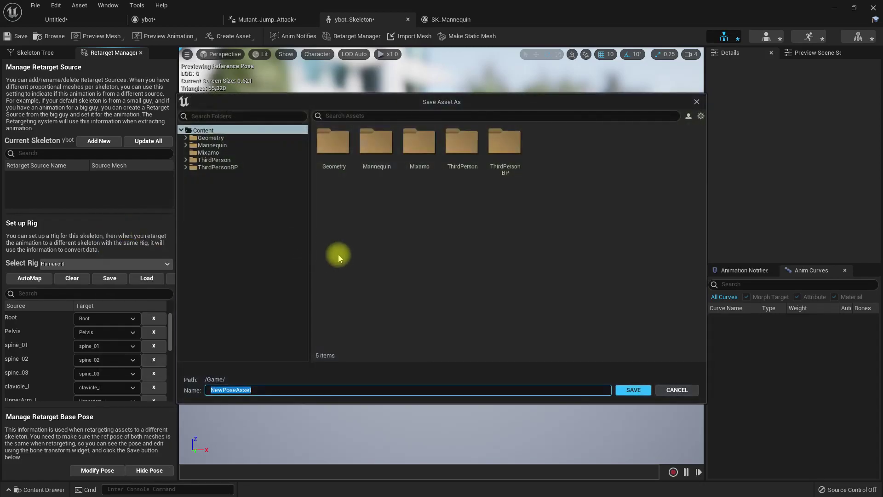
double_click(416, 143)
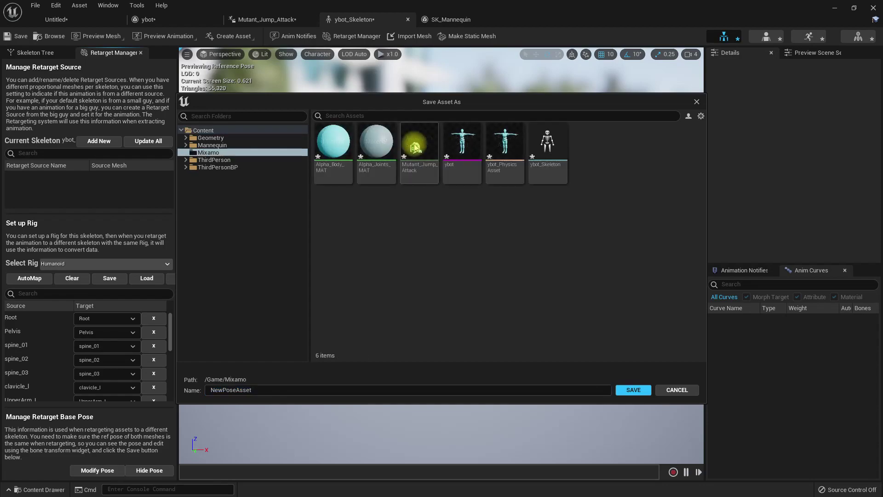
click(265, 391)
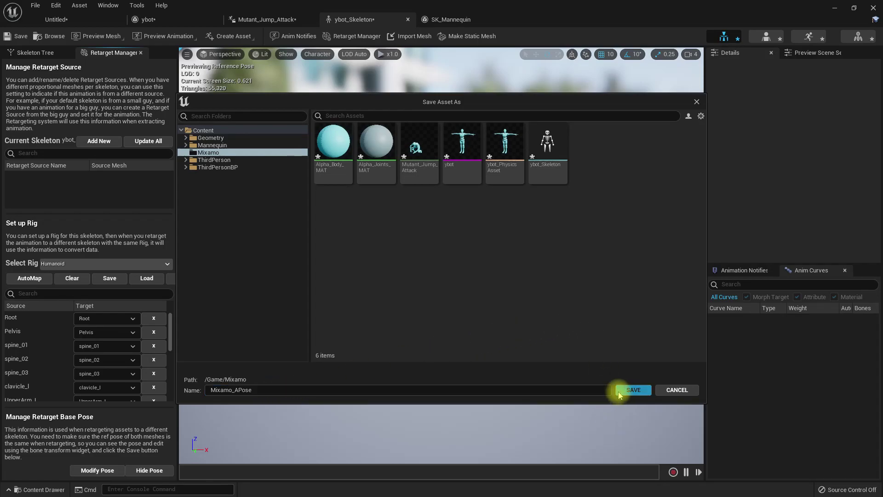
click(617, 390)
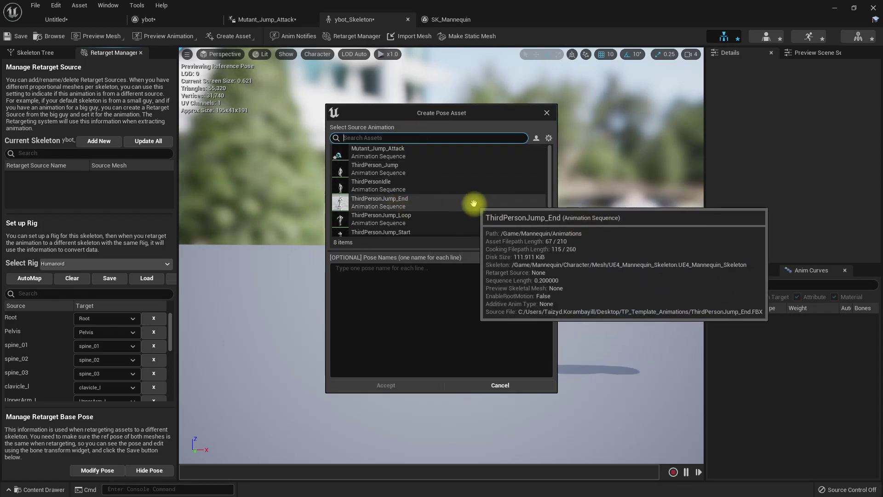
Cancel Create Pose Asset, reapply Use CurrentPose as base pose, and save ybot_Skeleton
text(yb)
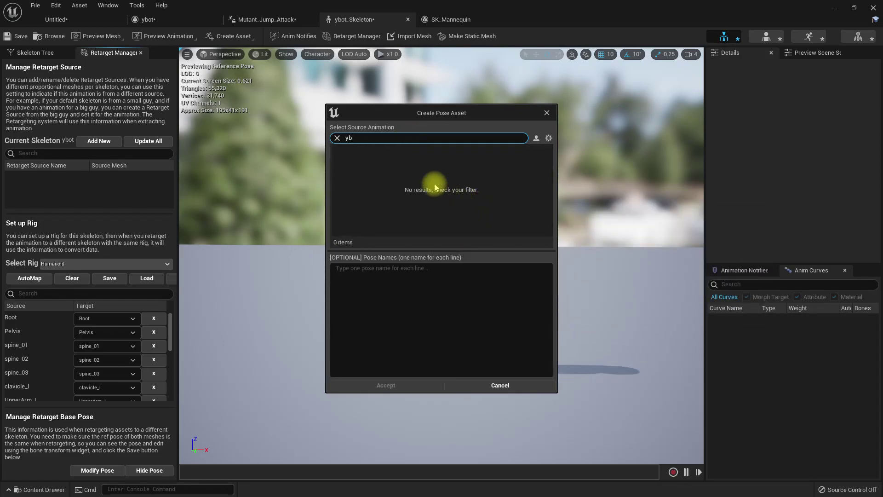
key(BackSpace)
scroll(457, 161, down, 3)
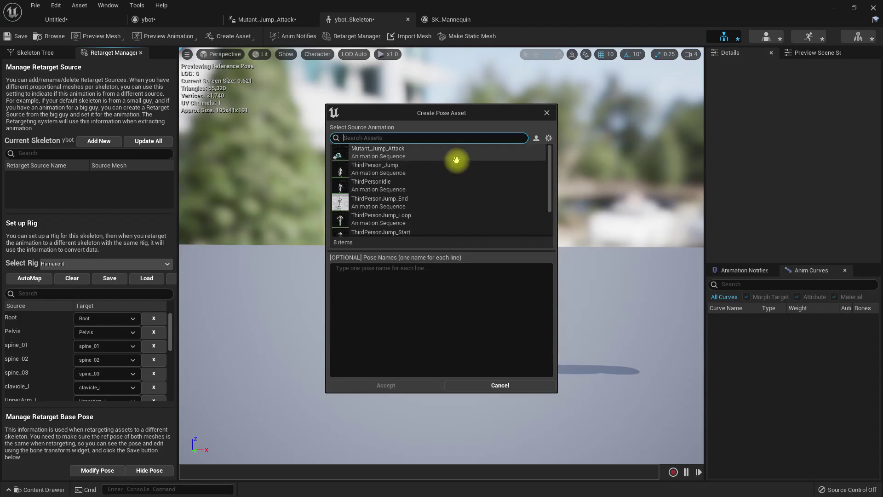
scroll(434, 178, up, 3)
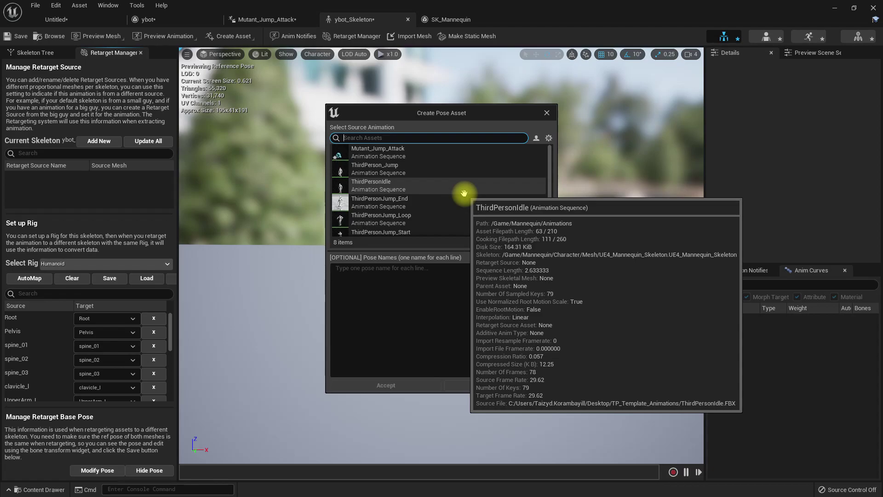
scroll(463, 193, down, 2)
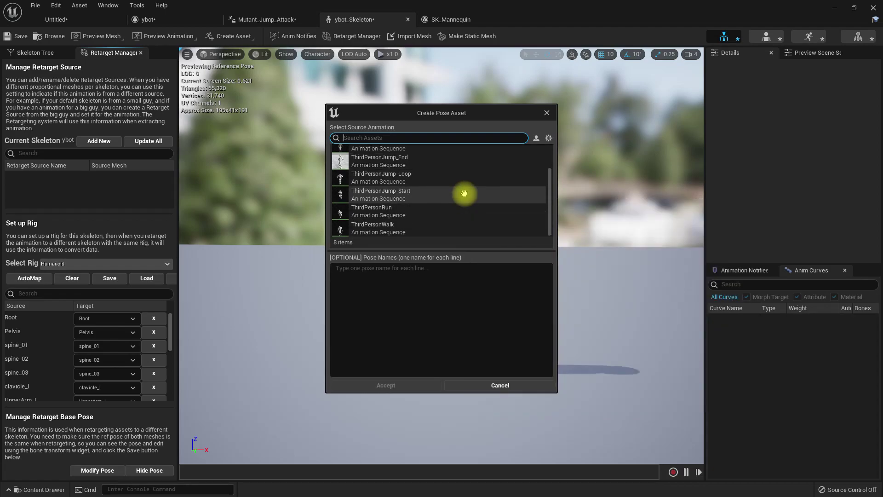
scroll(463, 193, up, 2)
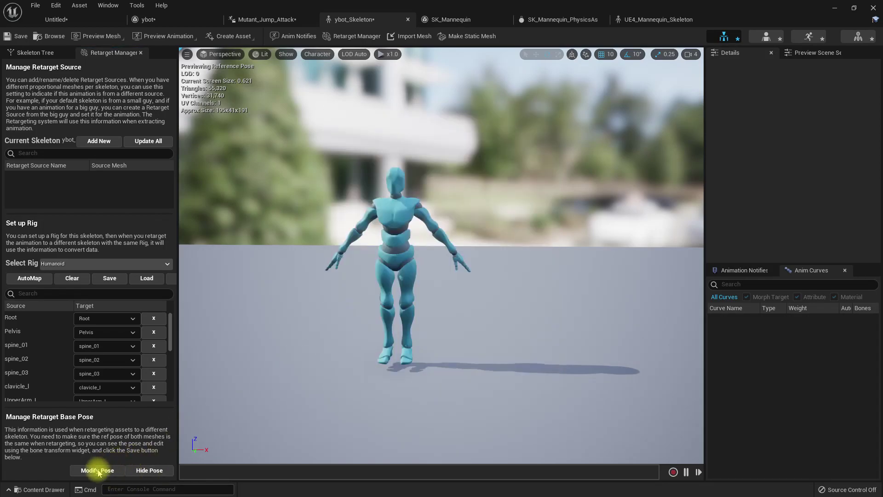
click(95, 470)
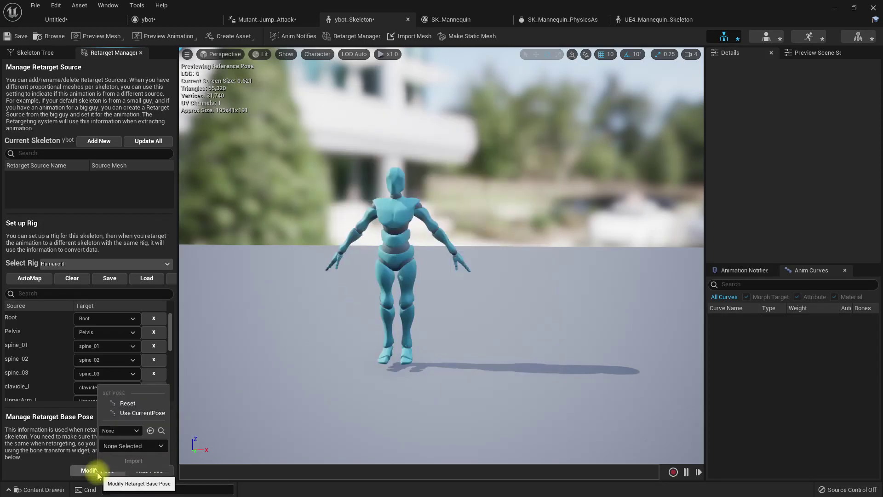
click(128, 412)
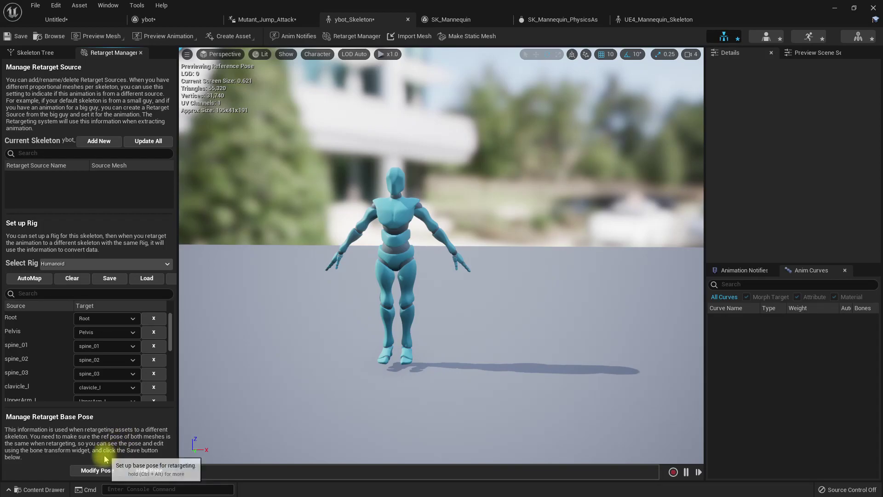
click(21, 37)
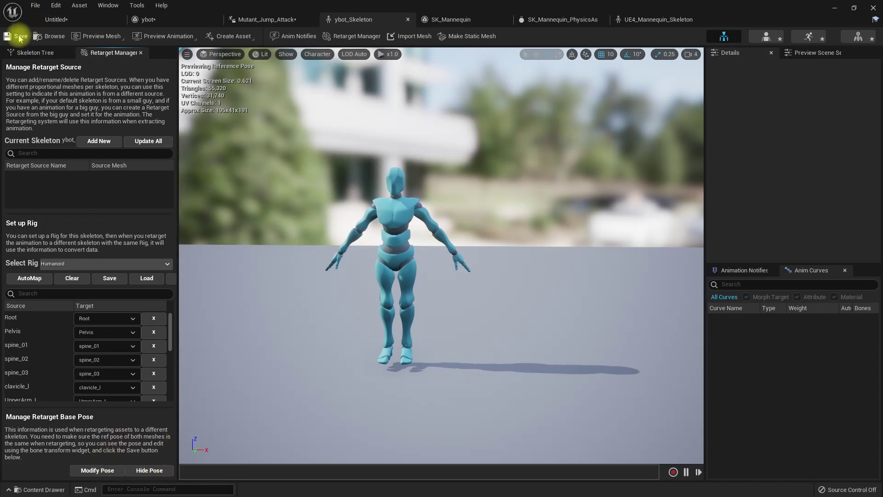
Assign the Humanoid retarget rig to UE4_Mannequin_Skeleton and save the skeleton
click(455, 18)
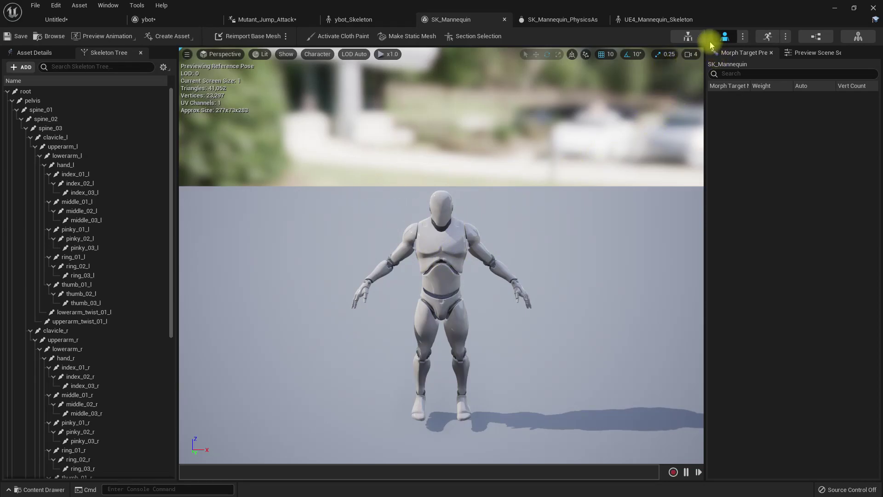
click(688, 36)
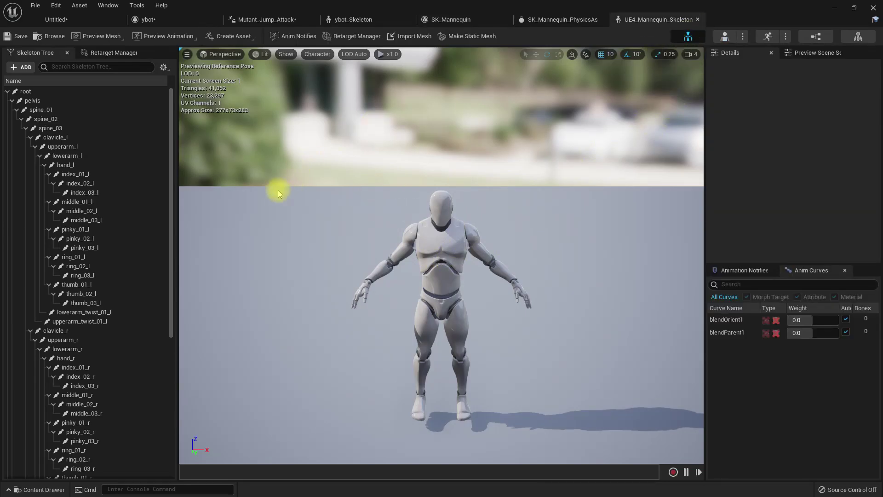
click(355, 36)
click(78, 267)
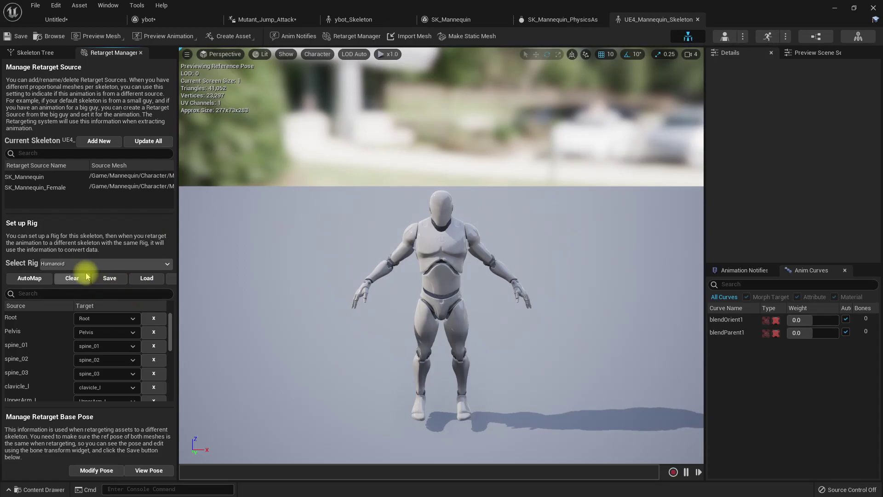
click(65, 288)
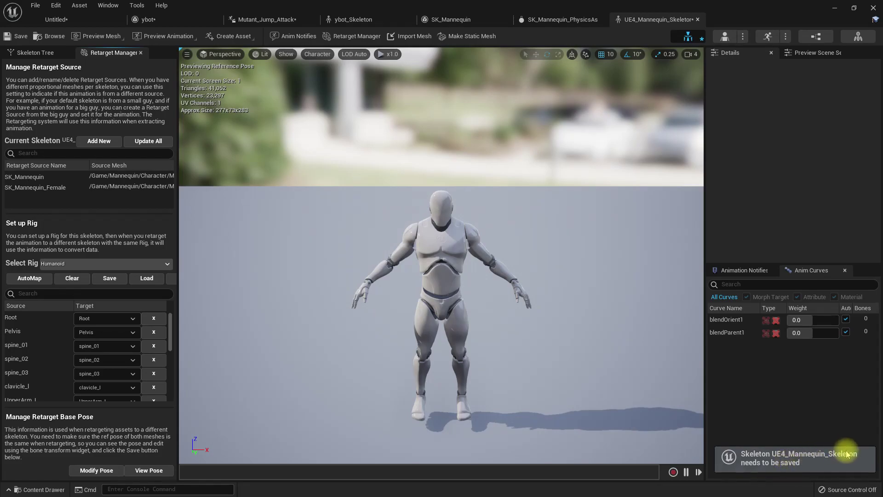
click(9, 34)
Look through the skeleton's preview animation and preview mesh choices, then close them
click(157, 36)
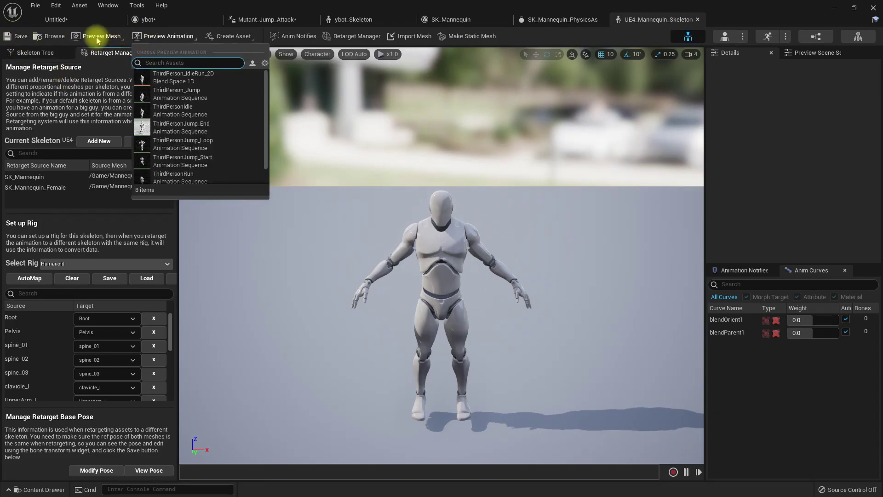
click(98, 36)
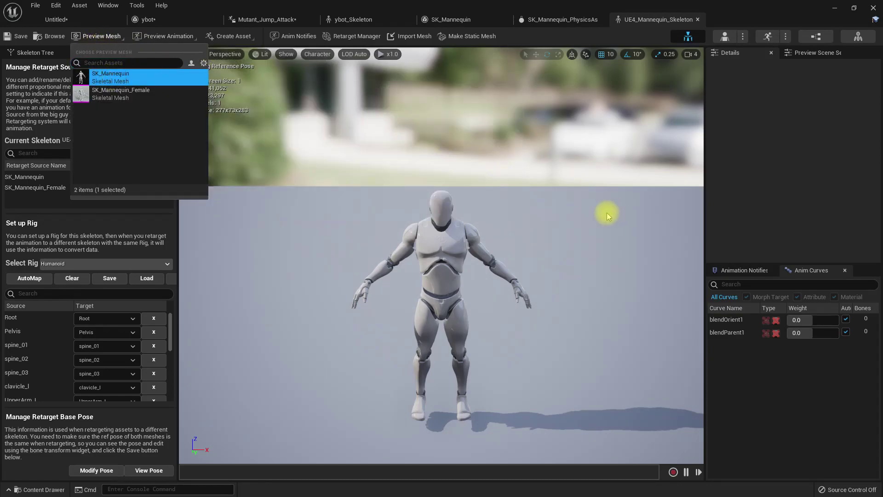
click(607, 214)
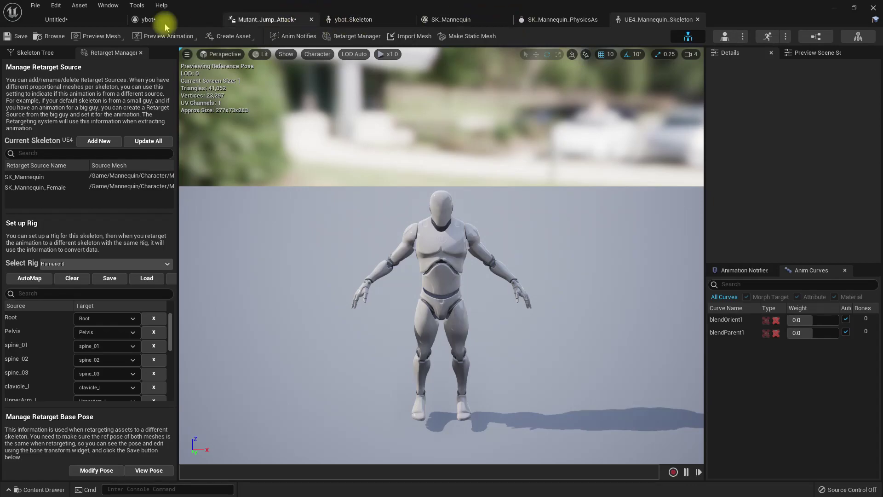
Duplicate and retarget Mutant_Jump_Attack from the Mixamo folder, targeting UE4_Mannequin_Skeleton
click(55, 20)
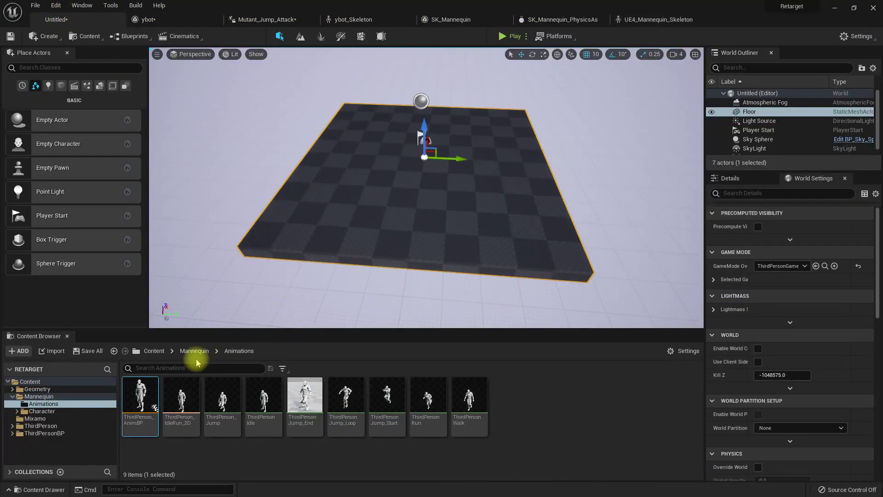
click(46, 412)
click(42, 403)
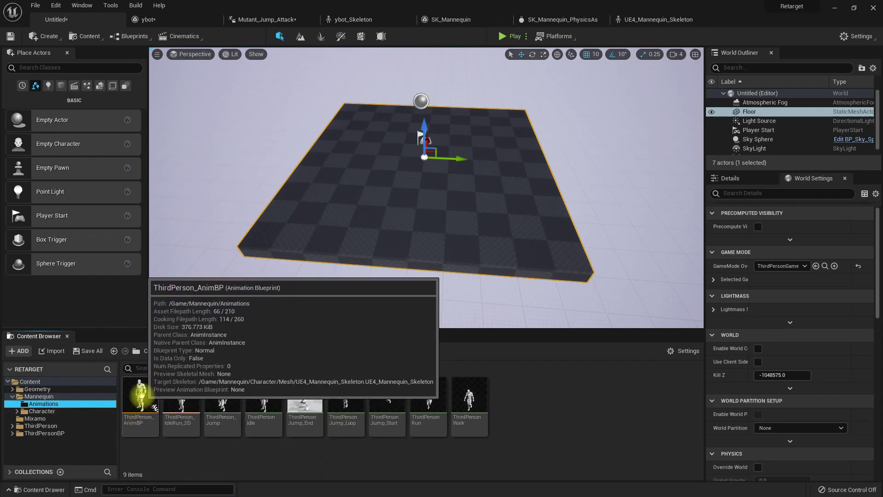
click(34, 418)
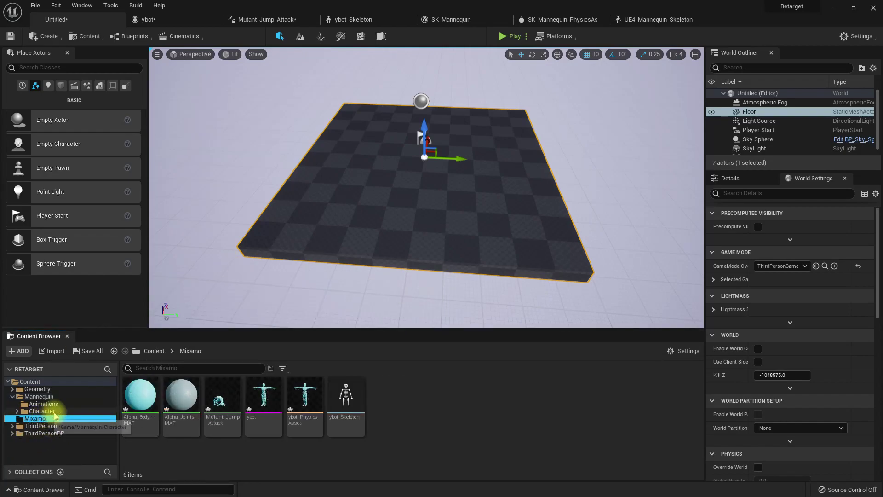
right_click(223, 404)
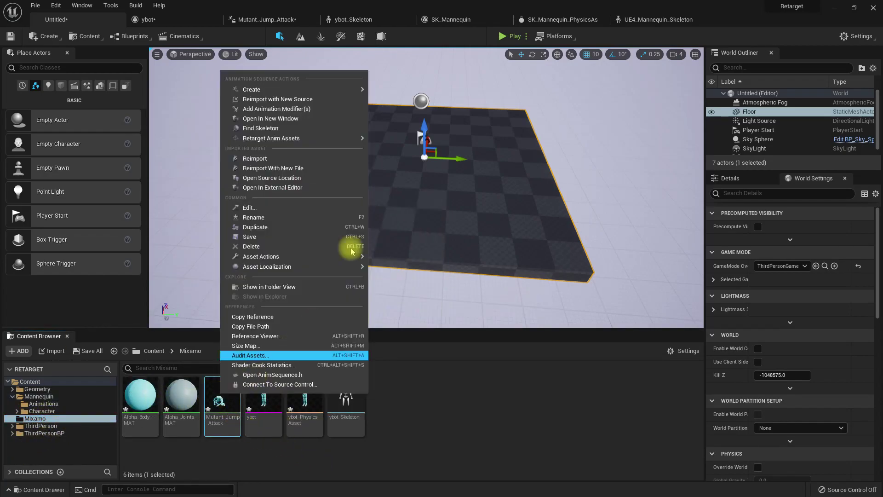
mouse_move(340, 139)
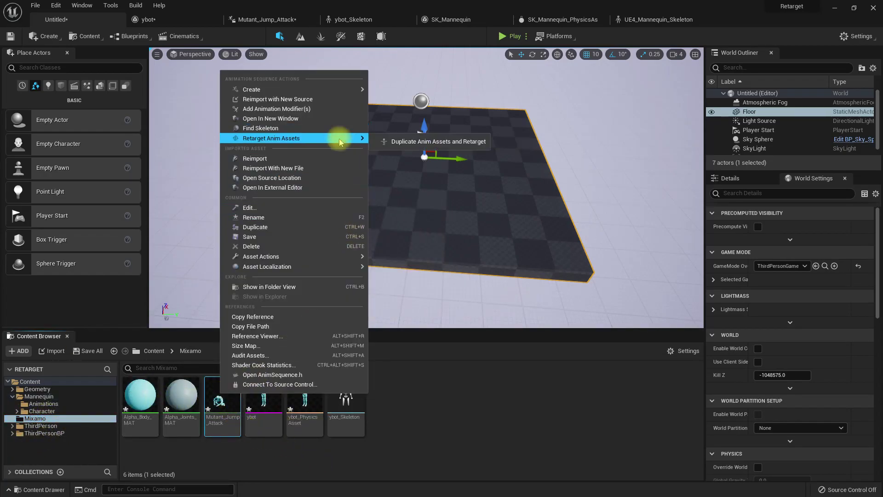
click(404, 142)
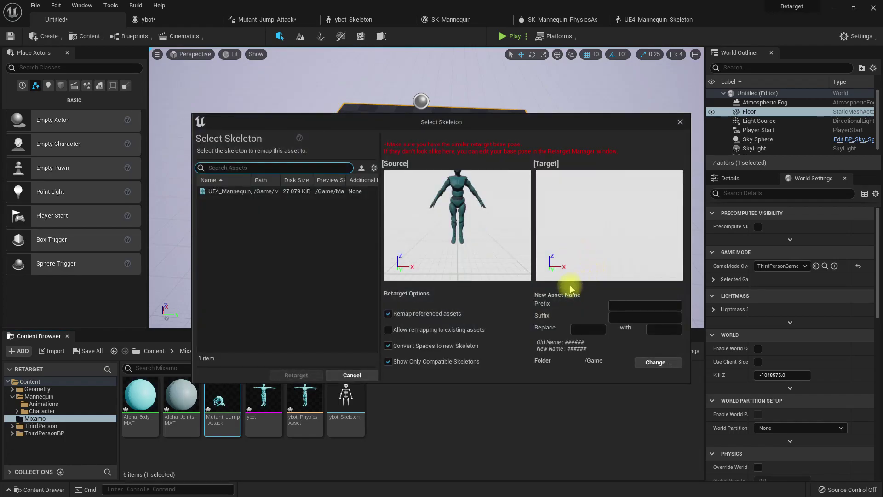
click(232, 191)
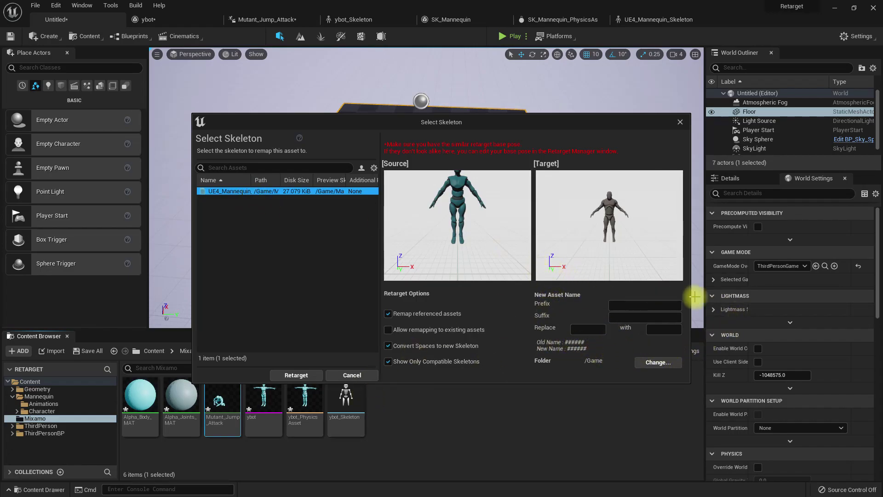
Send the retargeted copy to a new Content folder named 'retarget' and run the retarget
click(657, 365)
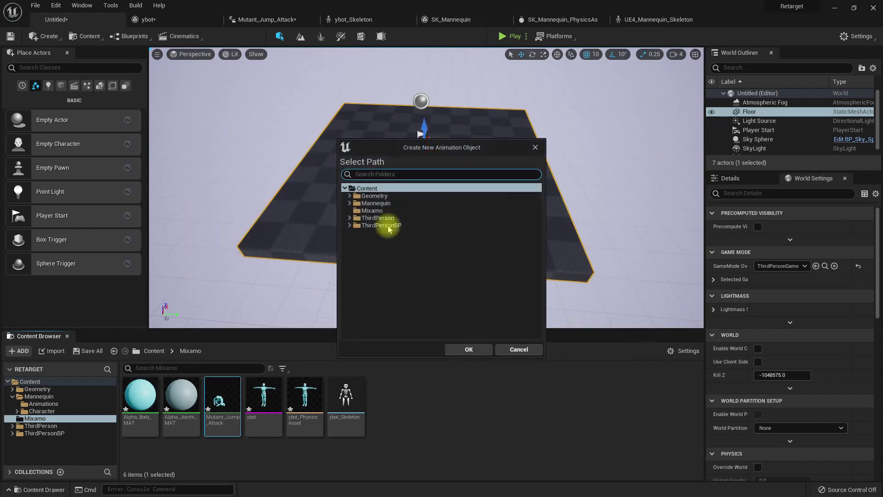
right_click(348, 188)
click(376, 195)
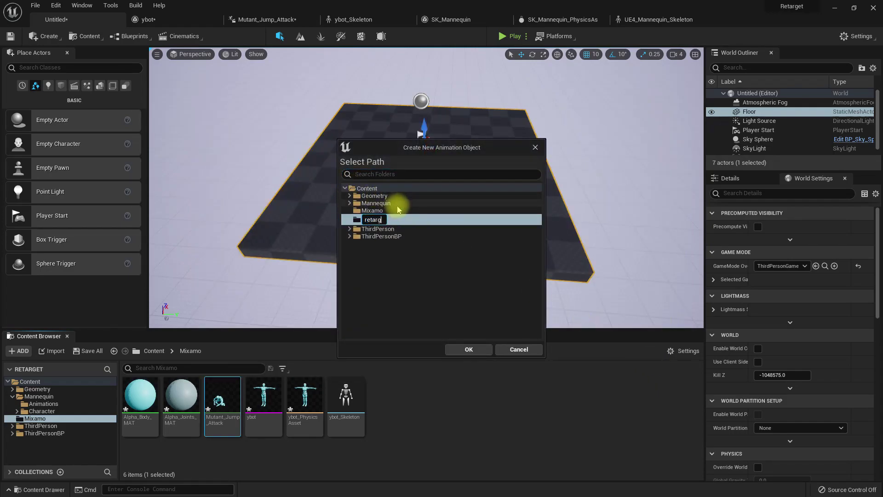
key(Return)
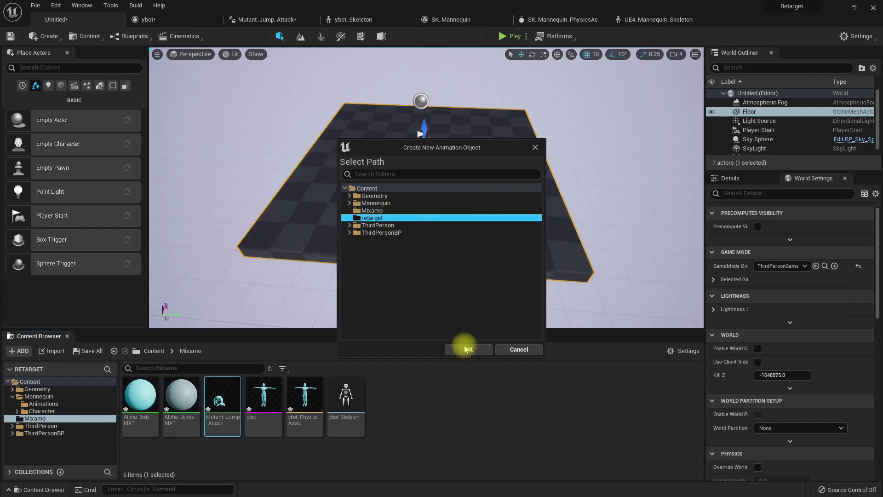
click(468, 350)
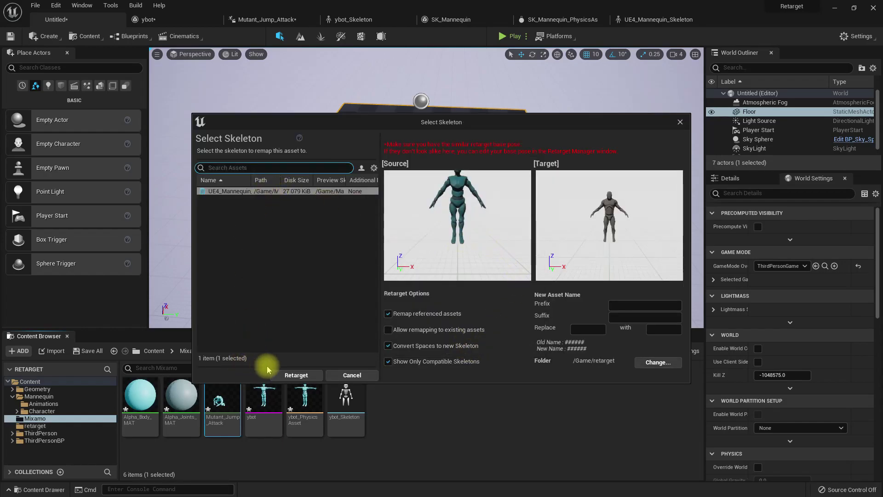
click(295, 374)
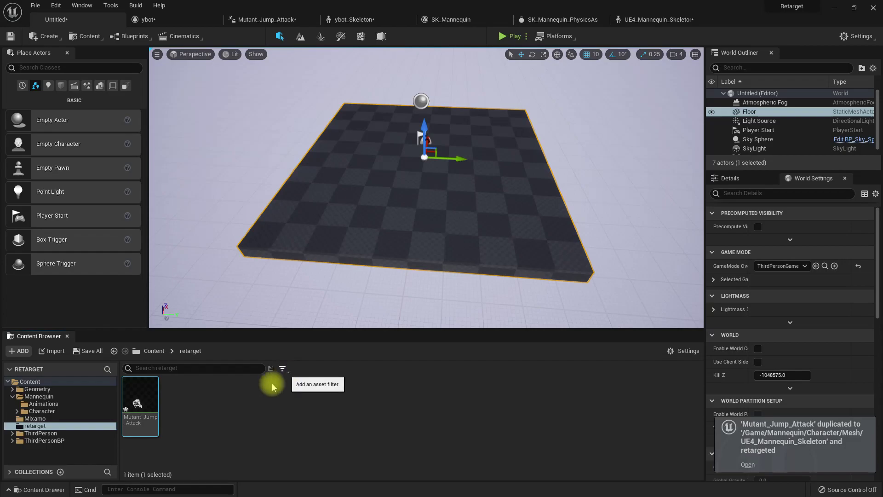
Open the retargeted Mutant_Jump_Attack and orbit the preview to watch it on the mannequin
double_click(141, 400)
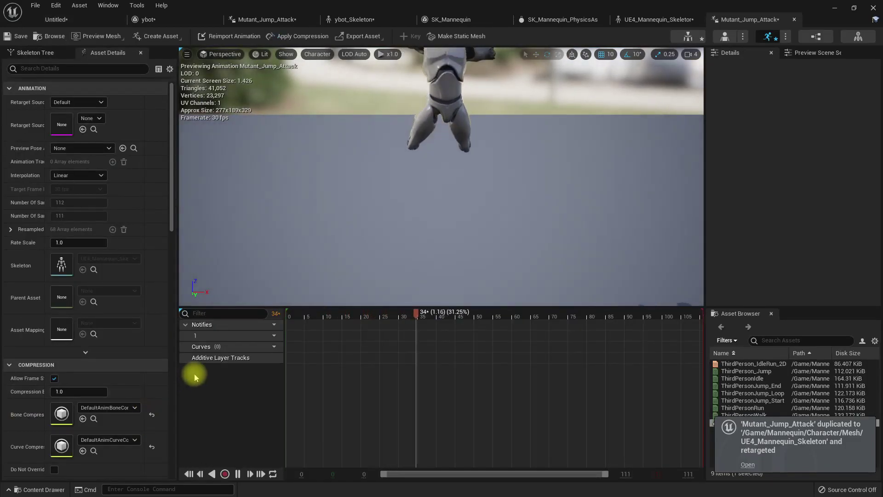
drag(345, 238, 346, 258)
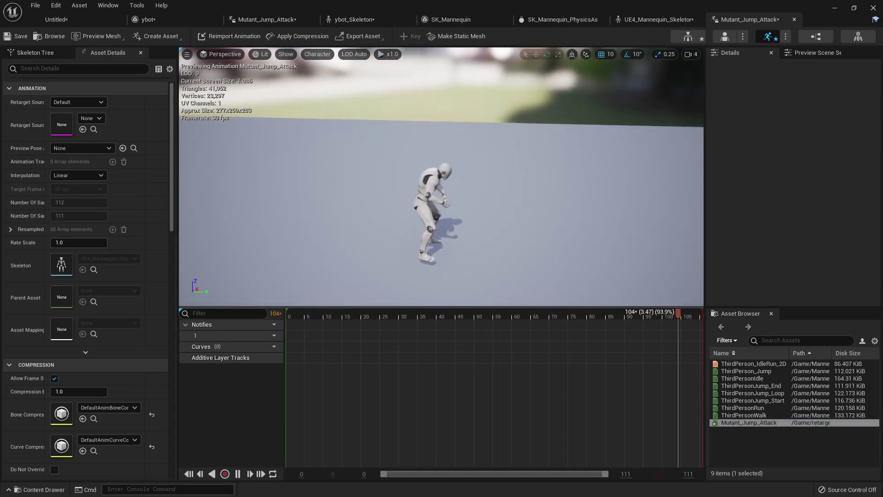
drag(348, 242, 355, 246)
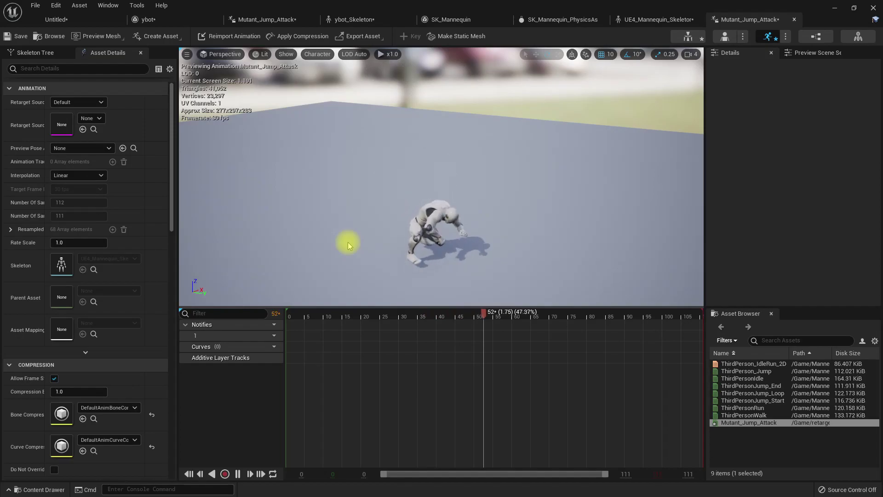
click(83, 20)
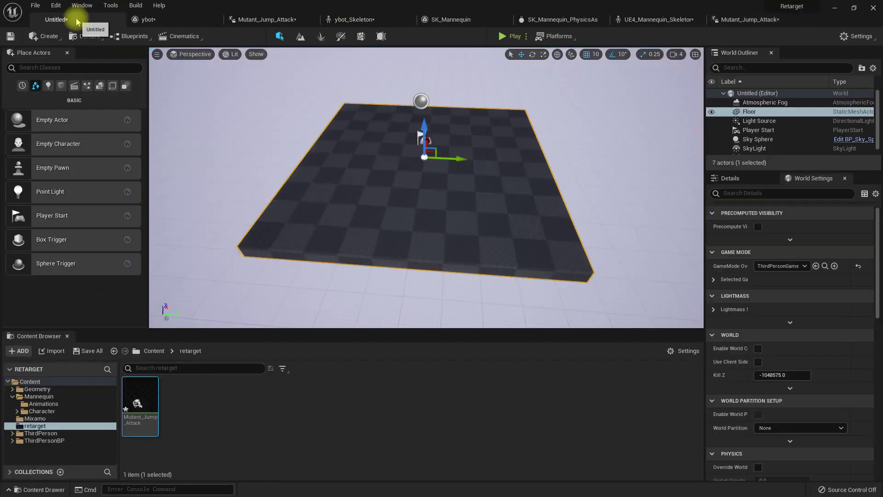
right_click(140, 414)
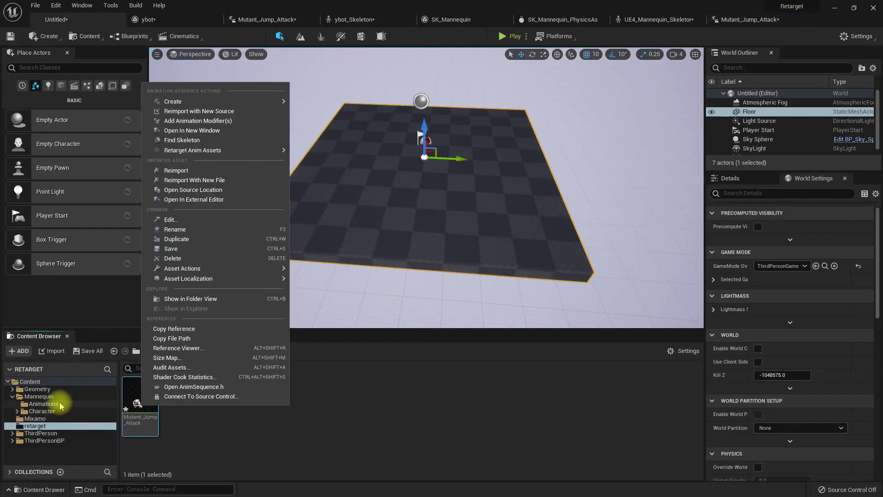
click(335, 153)
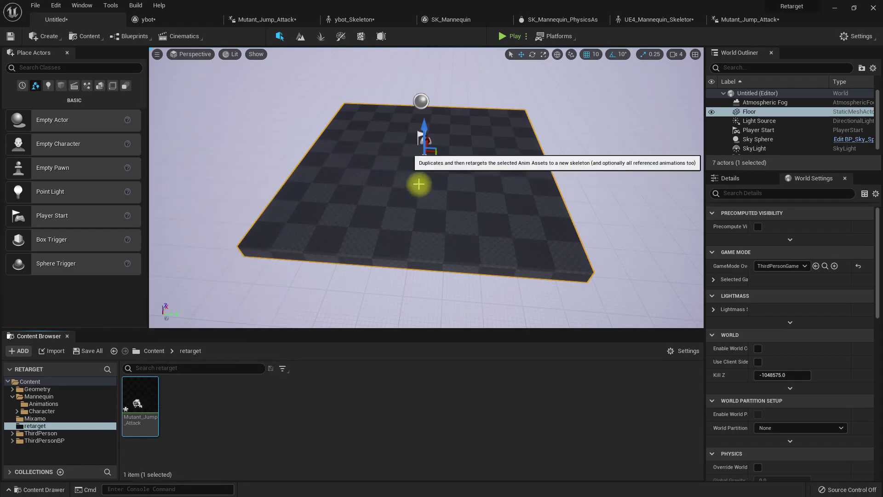
click(258, 191)
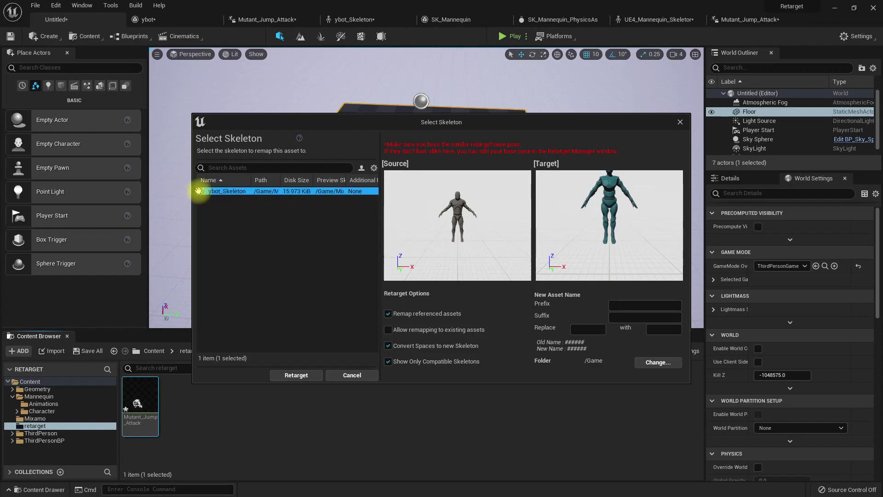
click(680, 122)
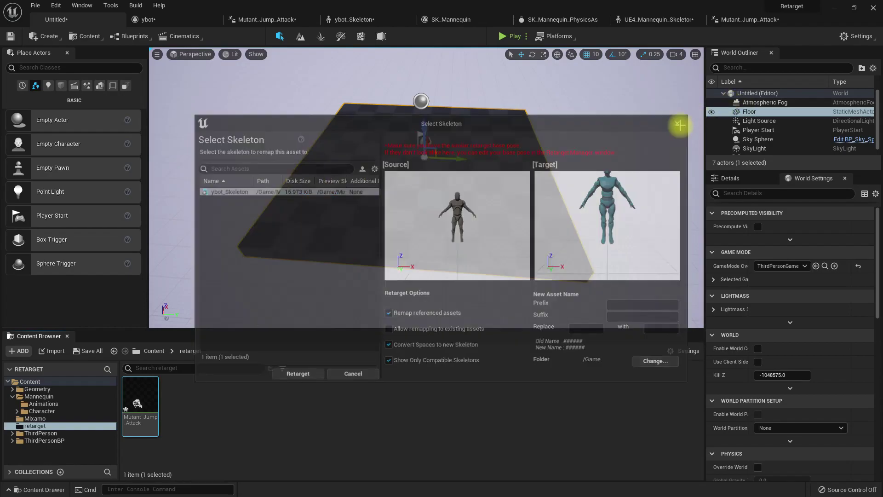
click(257, 18)
click(361, 19)
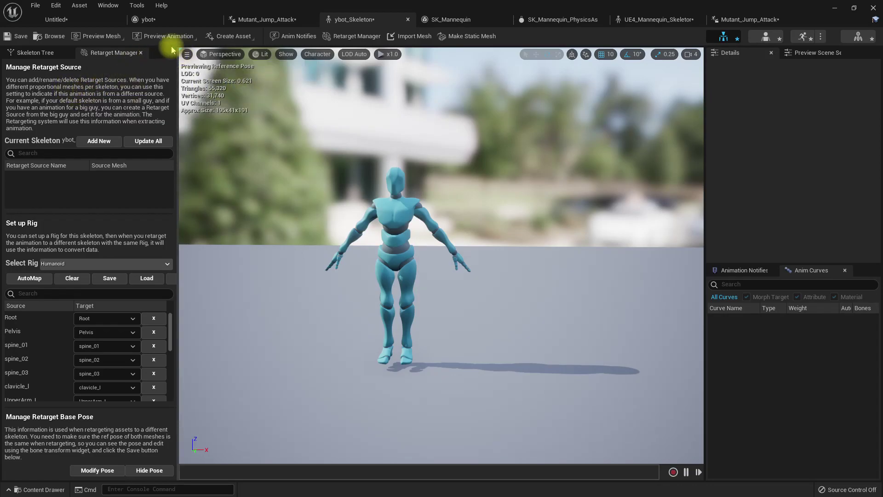
click(102, 37)
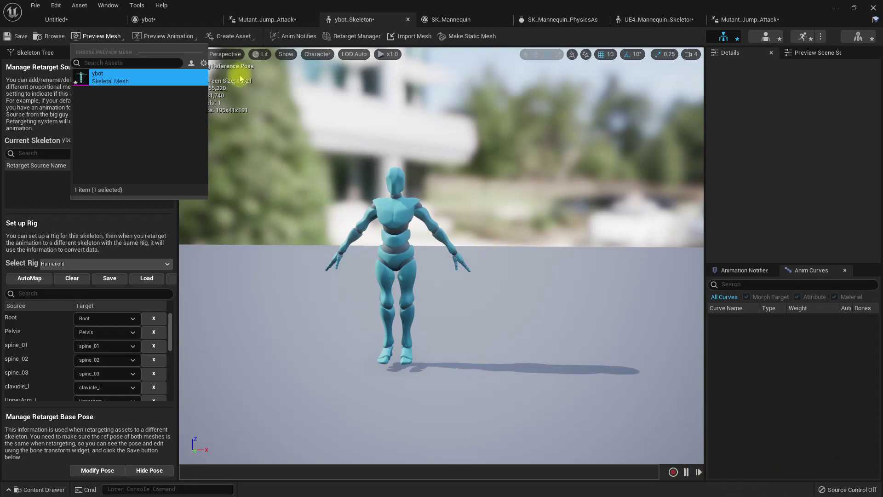
click(65, 21)
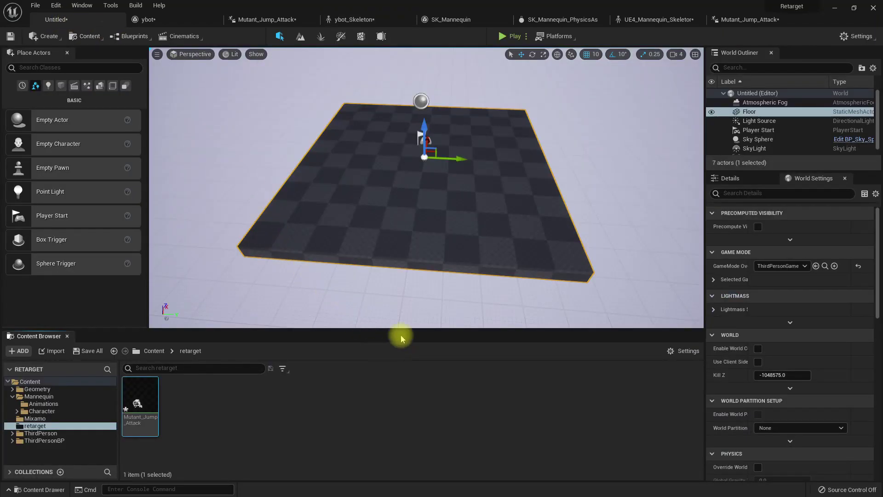
Check EnableRootMotion in Mutant_Jump_Attack's Asset Details, save it, and go back to the level
click(715, 18)
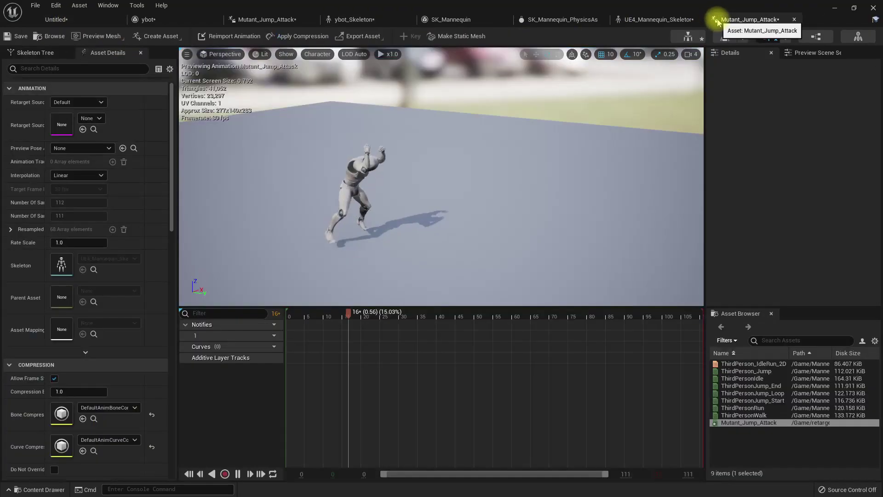
click(44, 53)
click(94, 52)
scroll(102, 282, down, 10)
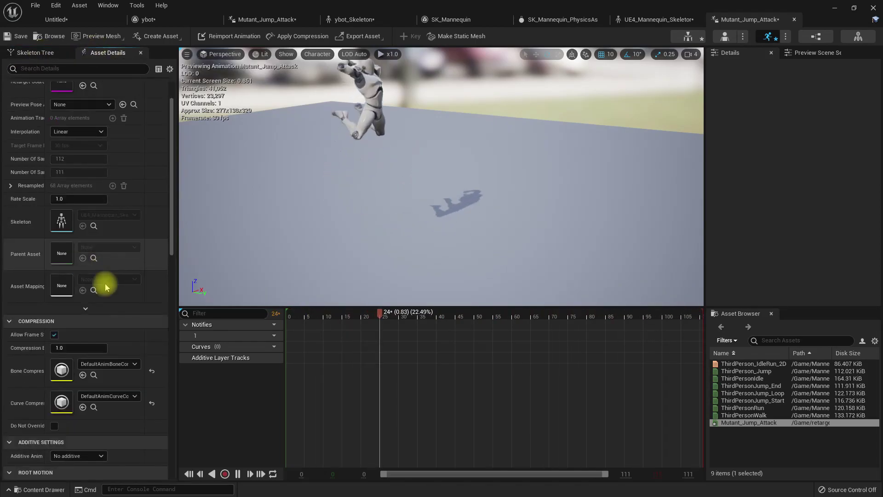
click(54, 251)
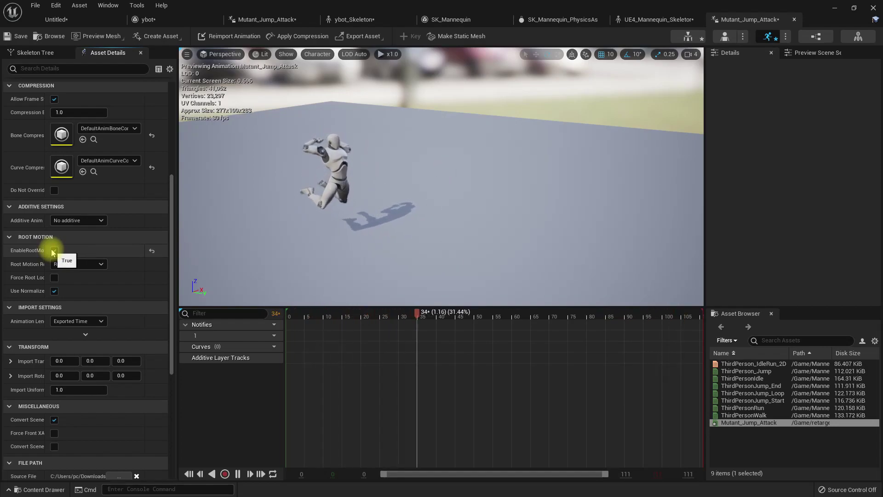
click(14, 41)
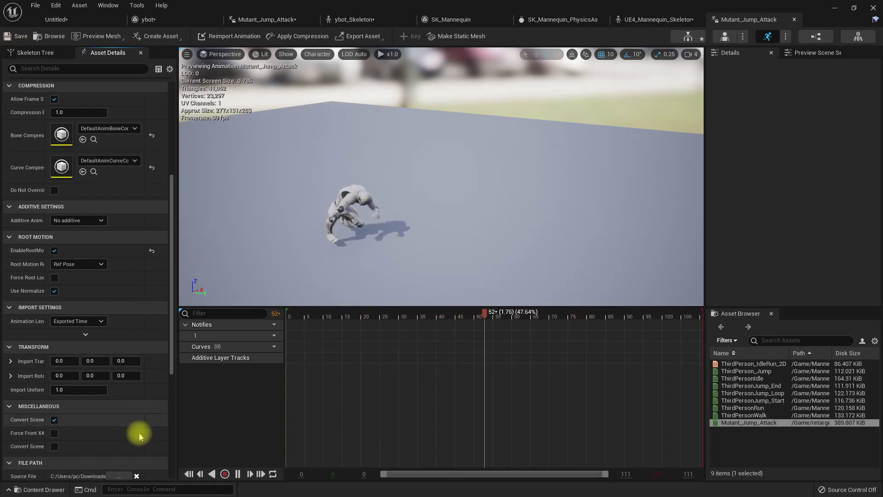
scroll(120, 288, down, 5)
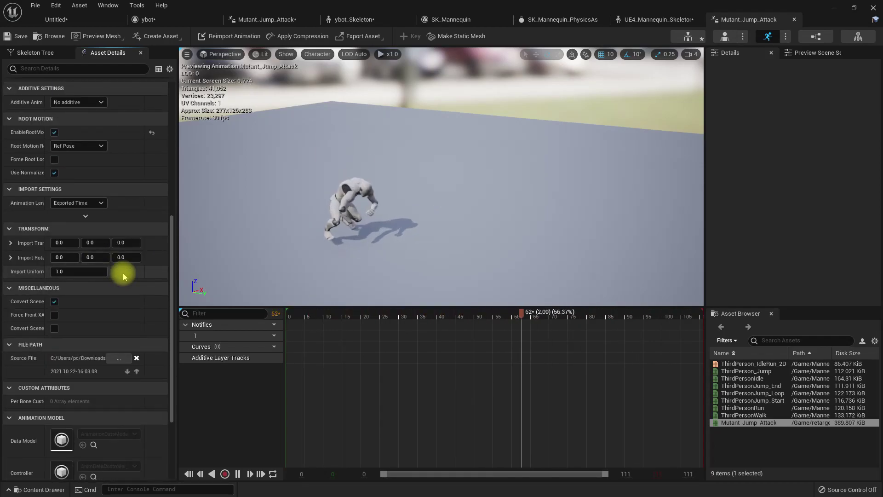
click(64, 19)
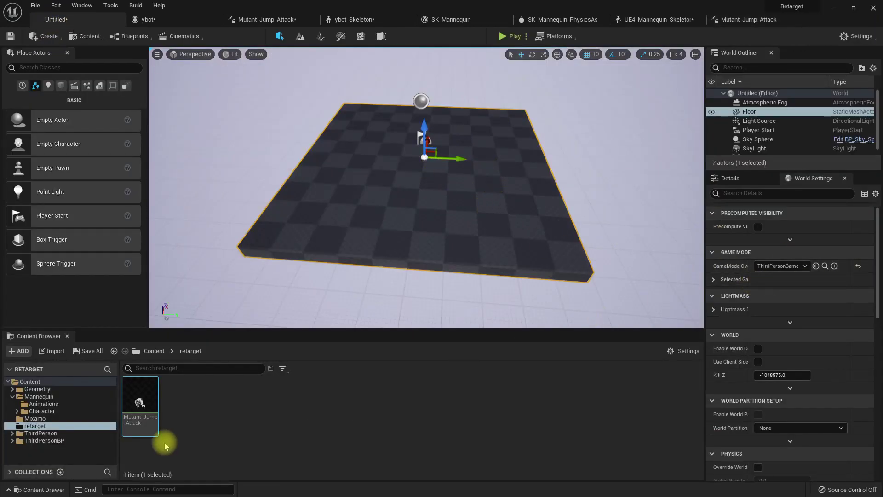
Open ThirdPersonCharacter, the Selected GameMode's Default Pawn, from World Settings
click(718, 280)
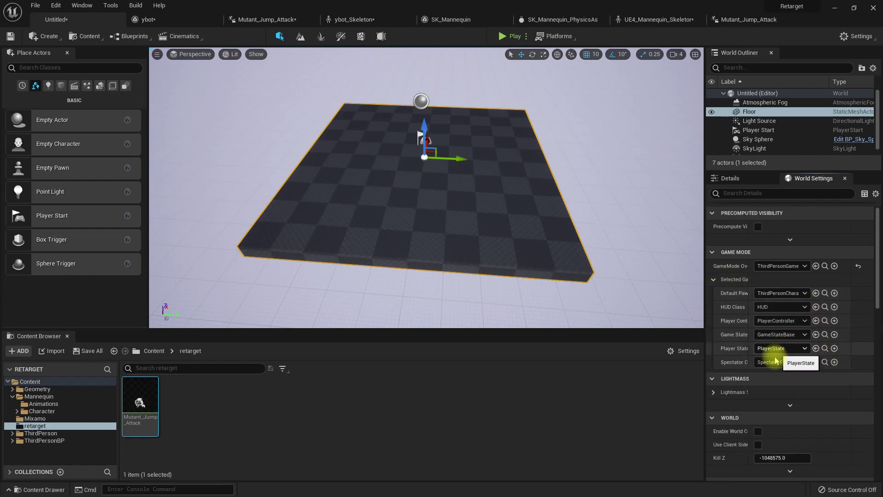
click(825, 294)
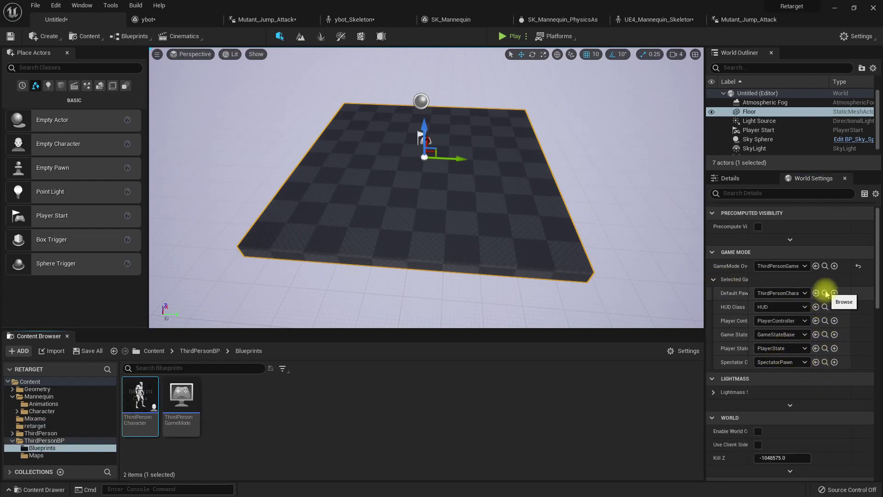
double_click(136, 400)
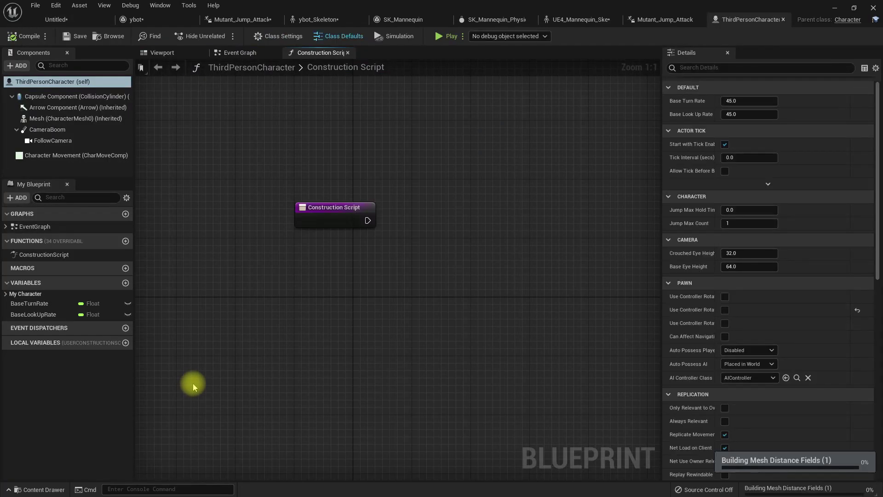
Show the character's Event Graph and pan to the Jump and Touch input groups
click(235, 53)
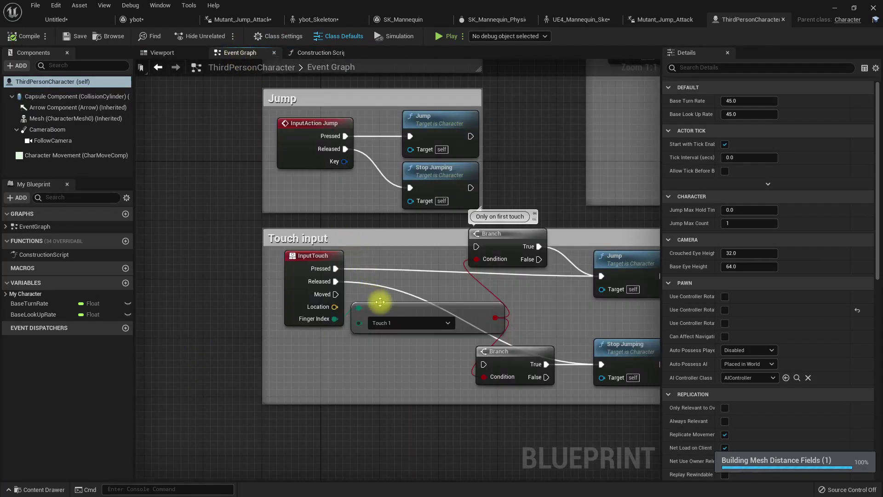
scroll(375, 296, down, 6)
right_drag(328, 307, 292, 99)
scroll(331, 330, up, 3)
right_drag(272, 335, 279, 343)
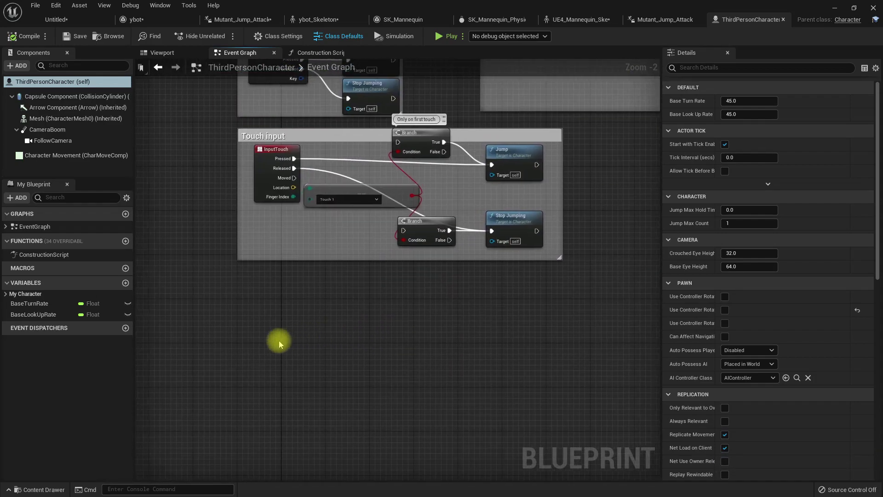
Add an Enter keyboard event node to the Event Graph
right_click(279, 342)
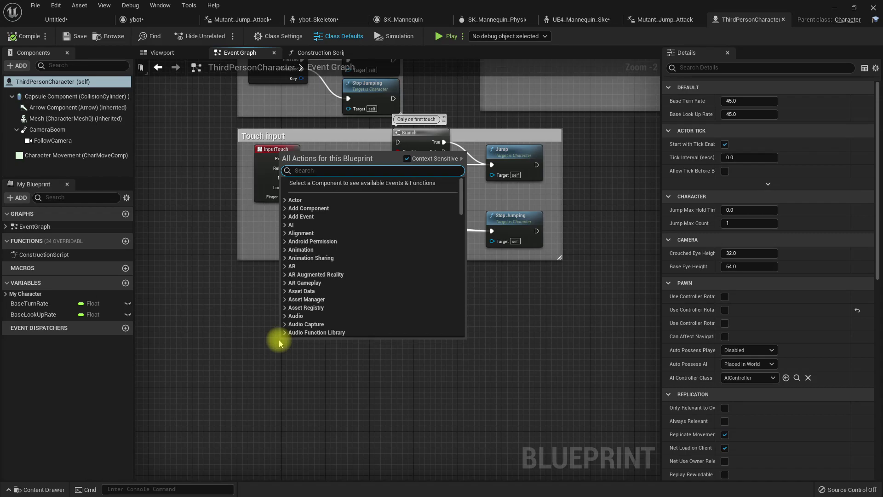
text(retur)
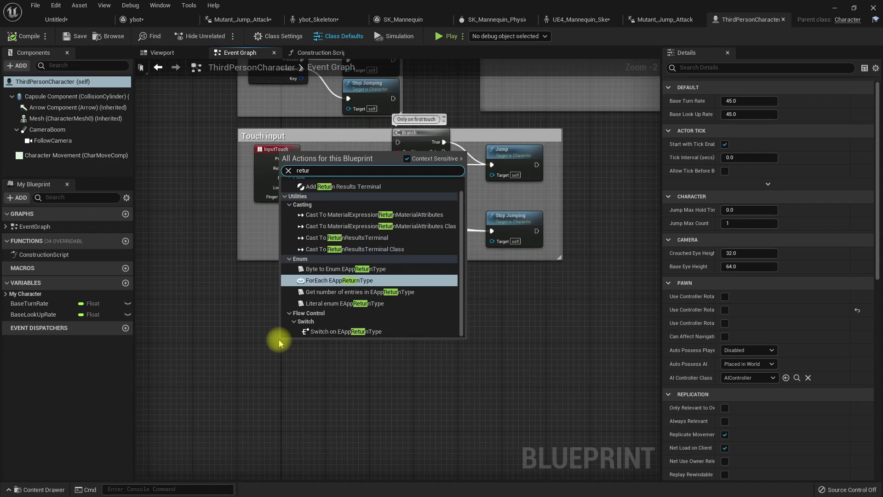
text(enter)
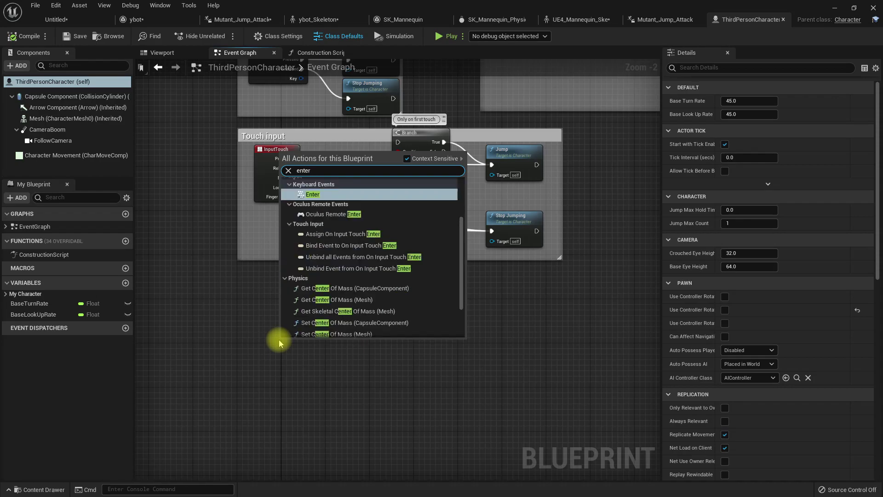
key(Return)
Connect Enter's Pressed output to a new Play Anim Montage node, whose montage list is still empty
drag(308, 340, 351, 355)
text(play anim mo)
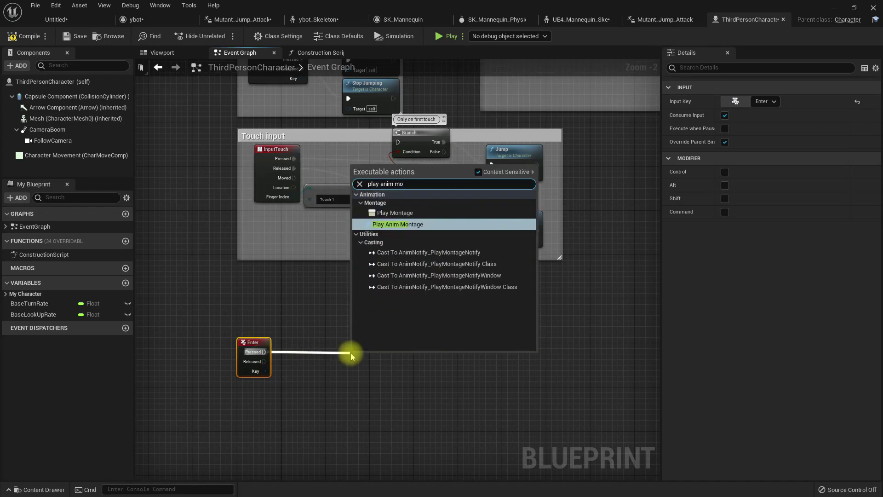
key(Return)
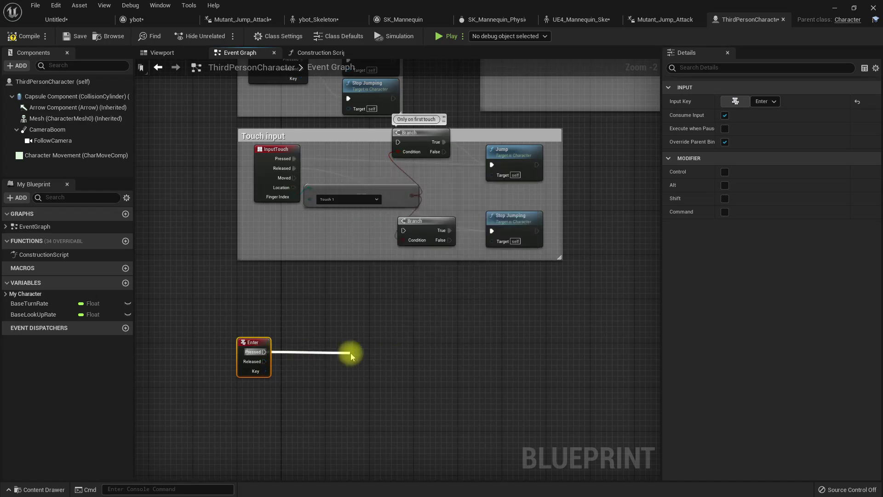
drag(380, 404, 387, 375)
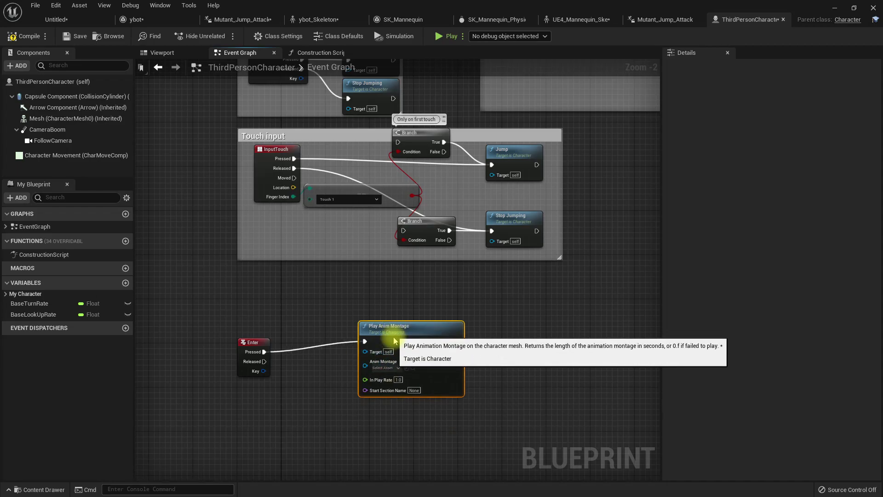
click(386, 373)
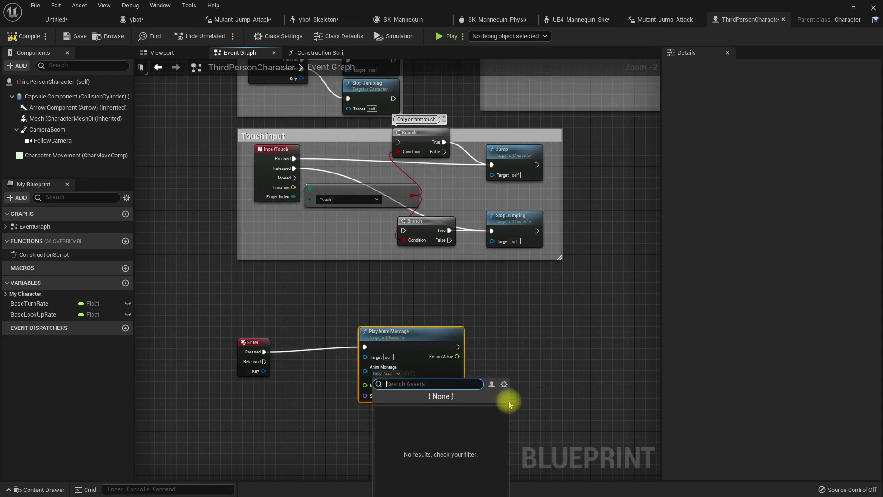
click(575, 350)
click(57, 18)
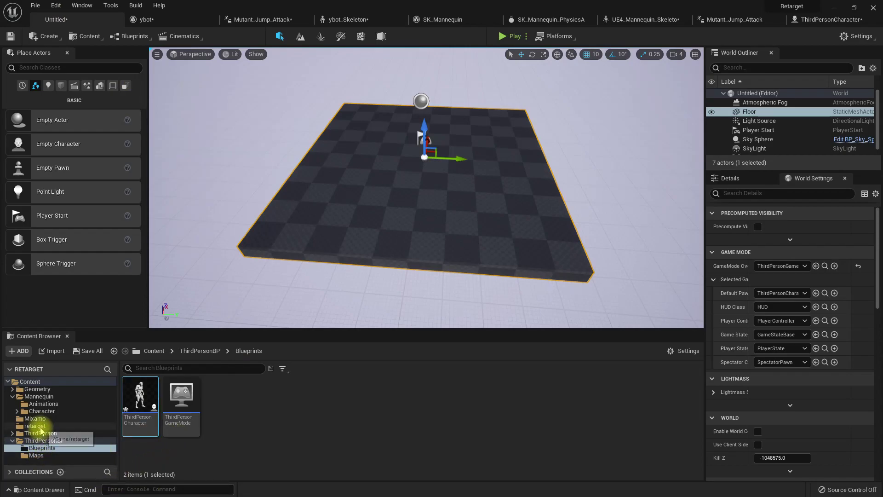
Create Mutant_Jump_Attack_Montage from the retargeted Mutant_Jump_Attack in the retarget folder
click(35, 426)
right_click(136, 404)
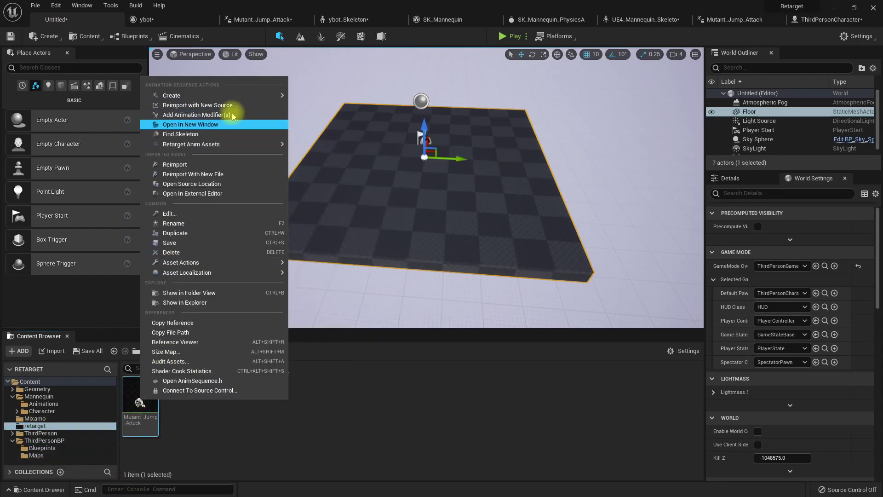
mouse_move(228, 95)
click(336, 110)
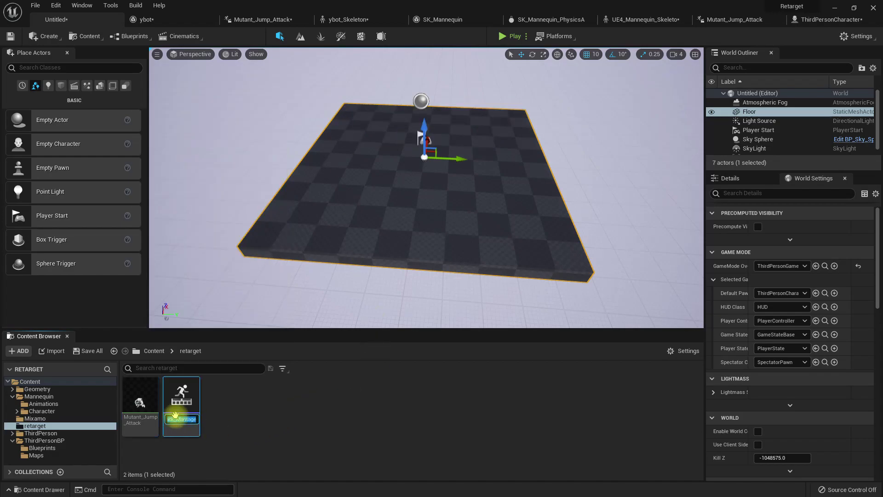
key(Return)
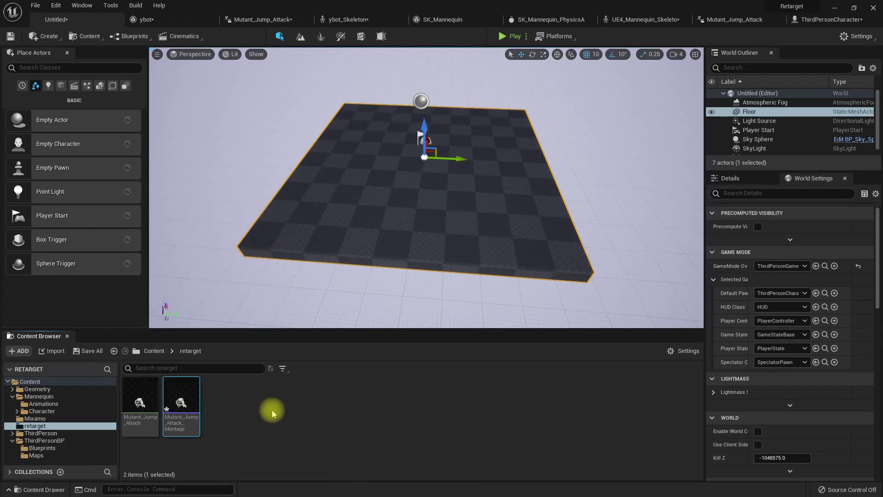
Set Play Anim Montage's montage to Mutant_Jump_Attack_Montage and compile the character blueprint
click(809, 18)
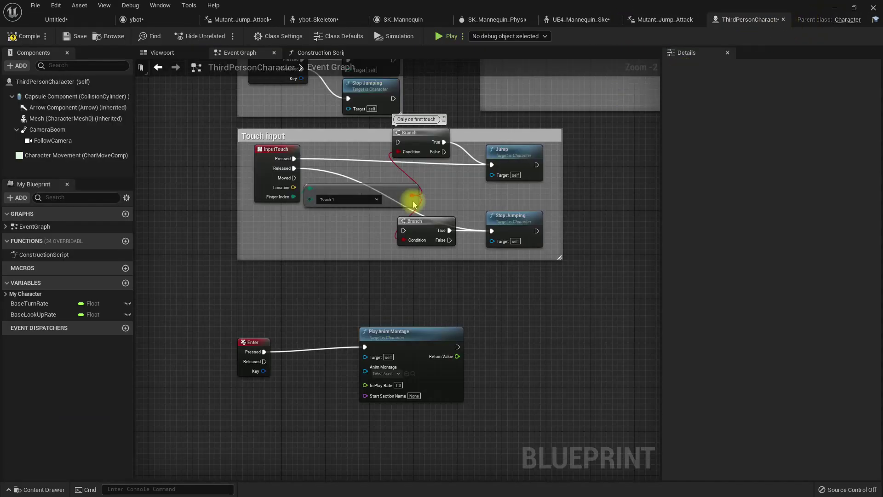
click(385, 373)
click(416, 416)
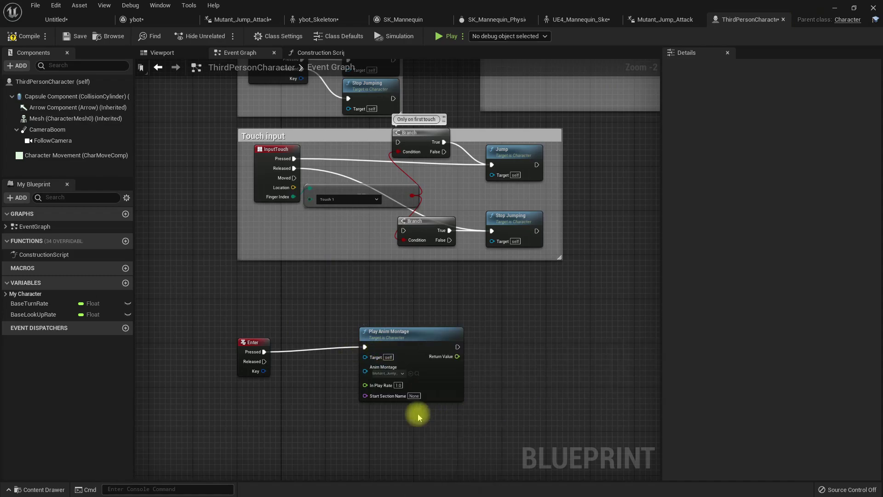
click(26, 37)
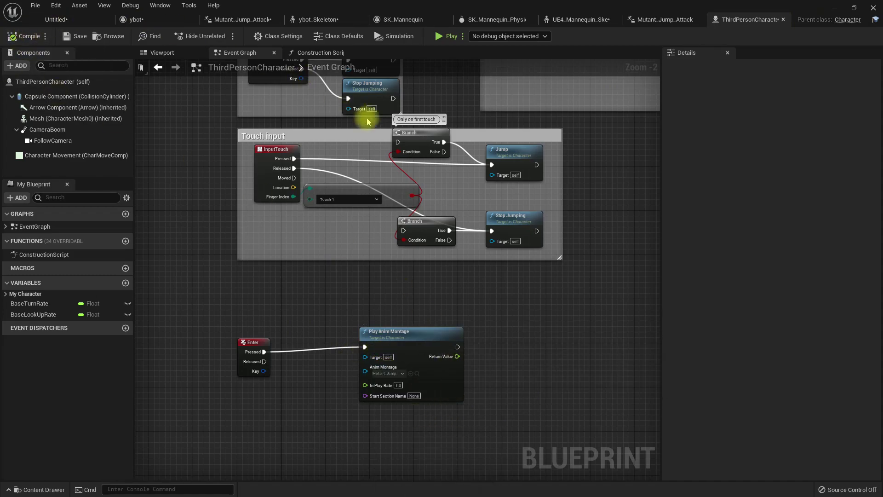
click(37, 119)
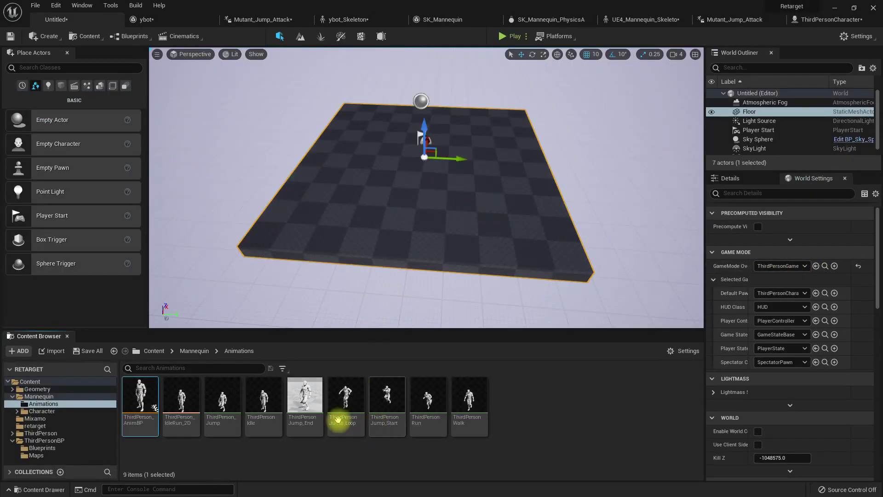
Open ThirdPerson_AnimBP and navigate up to its AnimGraph's Default state machine
double_click(134, 400)
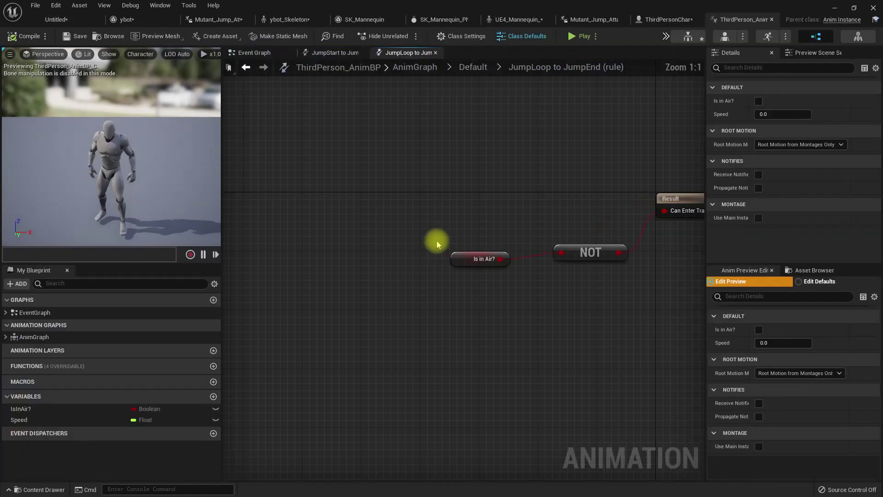
click(321, 53)
click(463, 67)
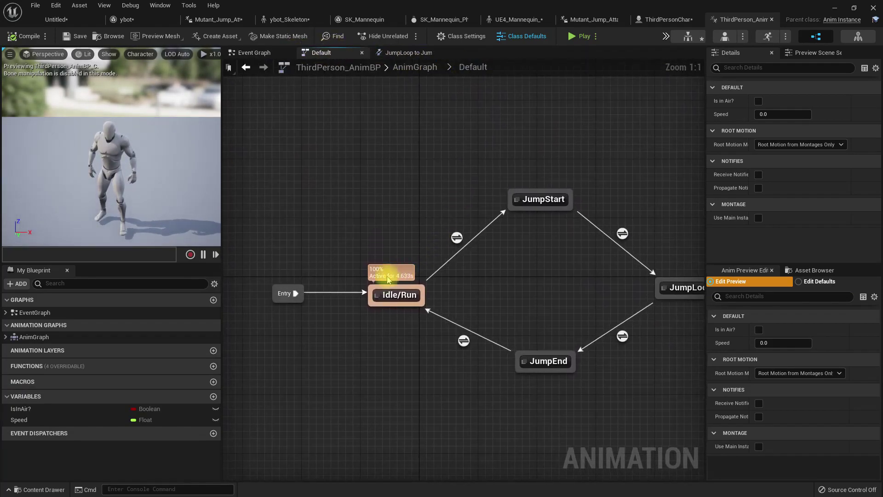
click(414, 69)
drag(412, 306, 351, 325)
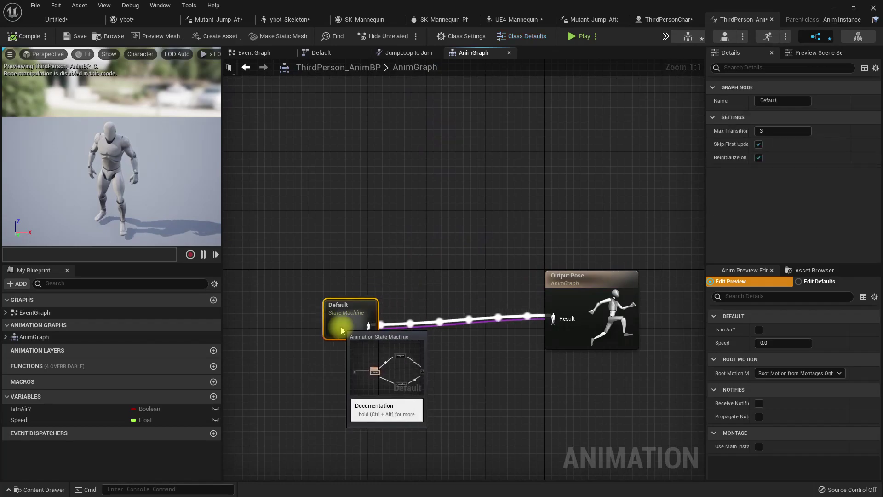
Insert a Slot 'DefaultSlot' node between Default and Output Pose, then compile
drag(343, 276, 379, 278)
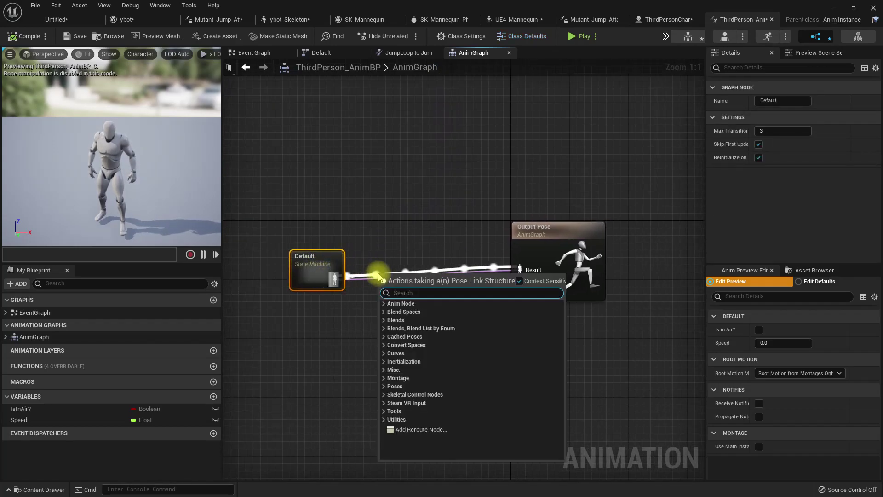
text(slot)
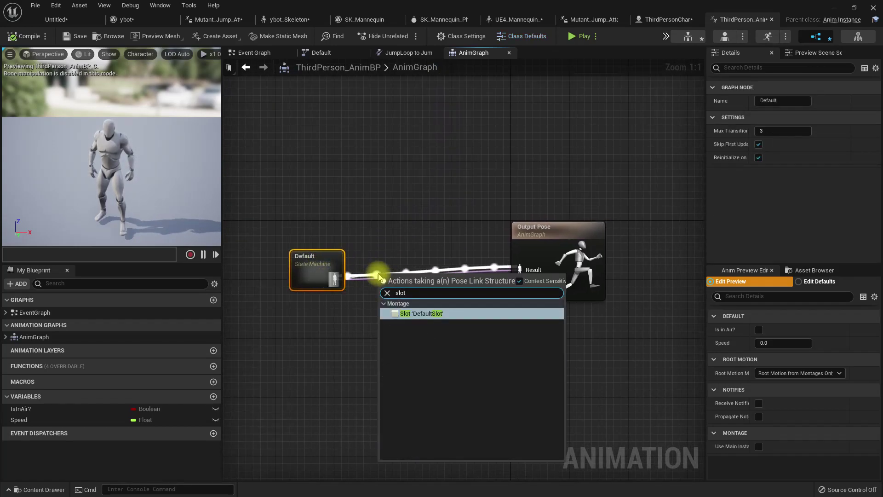
key(Return)
drag(435, 287, 435, 271)
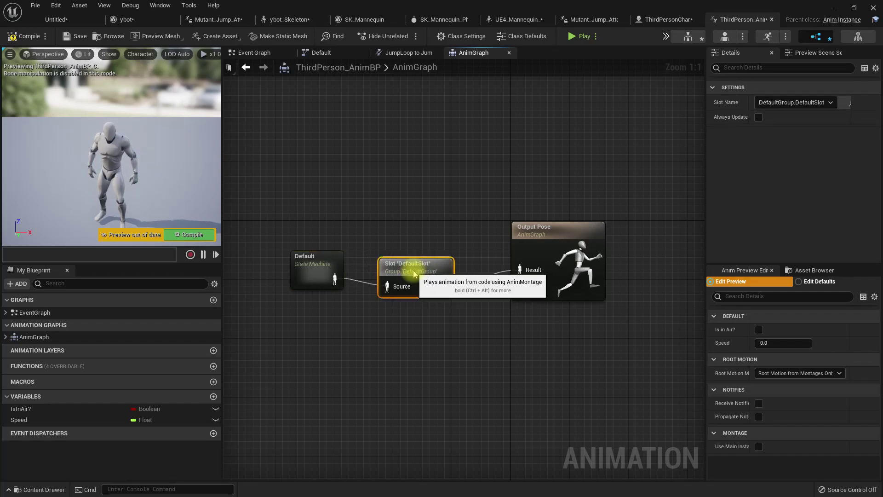
click(18, 36)
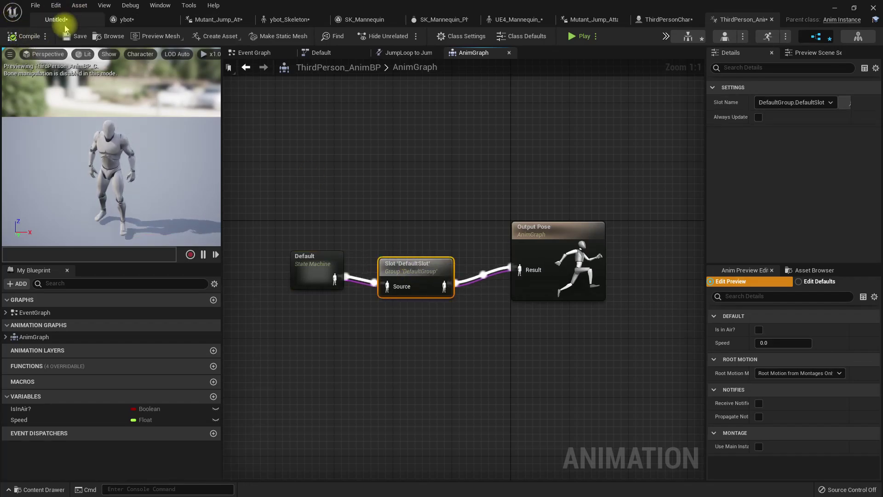
click(56, 20)
drag(274, 106, 331, 225)
Start a Play In Editor session with Alt+P and move the mannequin with A
key(F11)
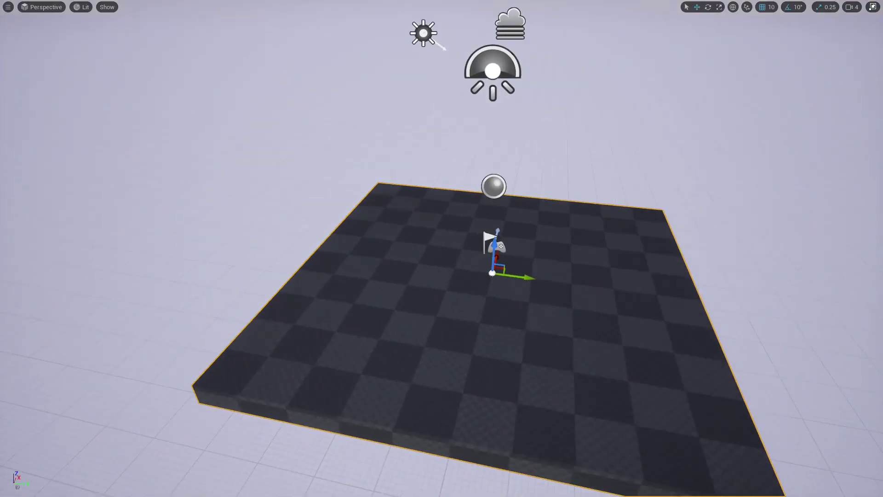
drag(394, 267, 403, 267)
key(alt+p)
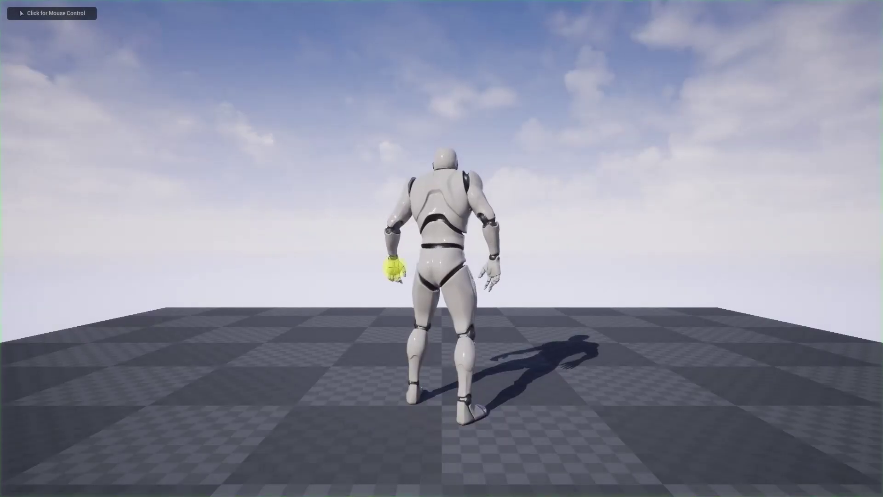
key(a)
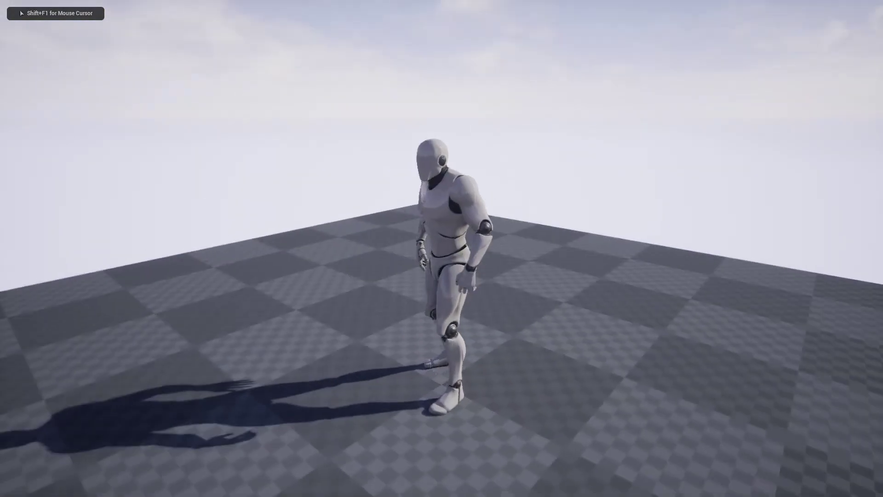
key(shift+F1)
key(F11)
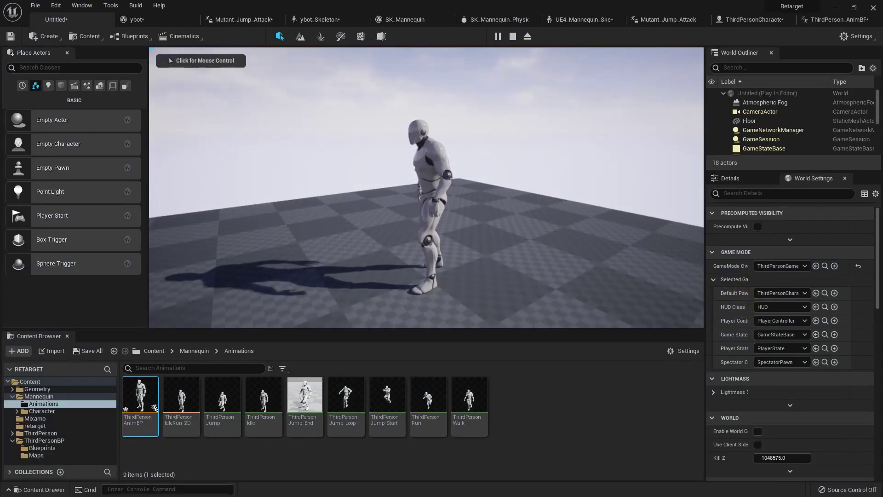
click(427, 188)
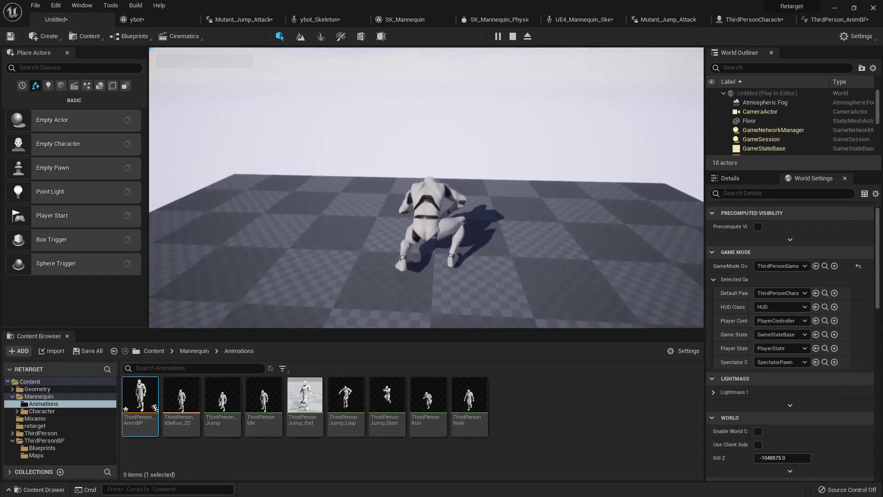
Resume control of the play view, walk the character with W, and stop the session with Esc
key(F11)
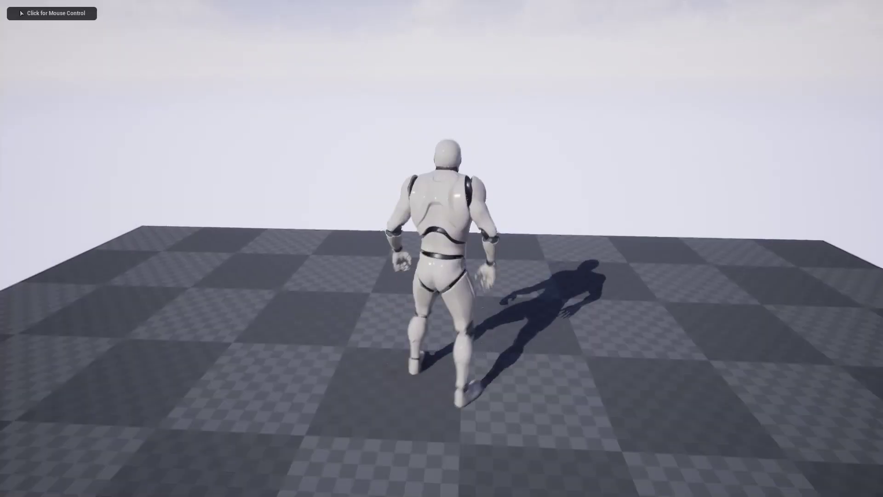
click(442, 248)
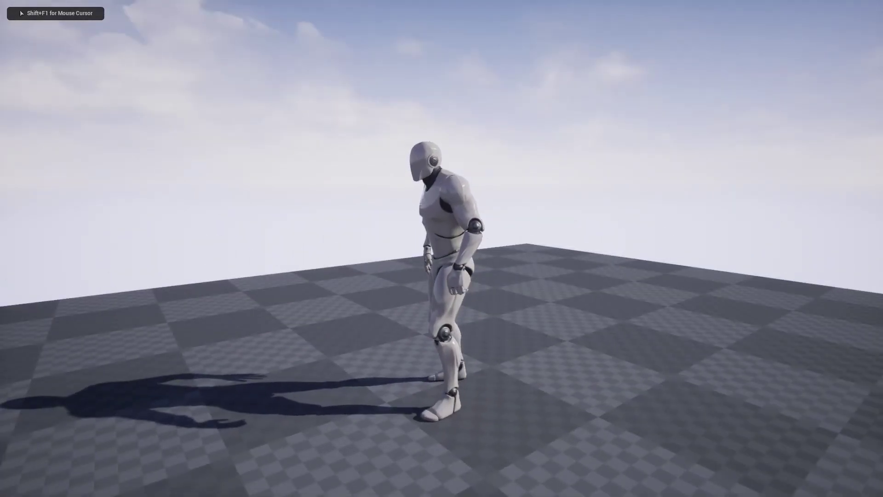
key(shift+F1)
key(F11)
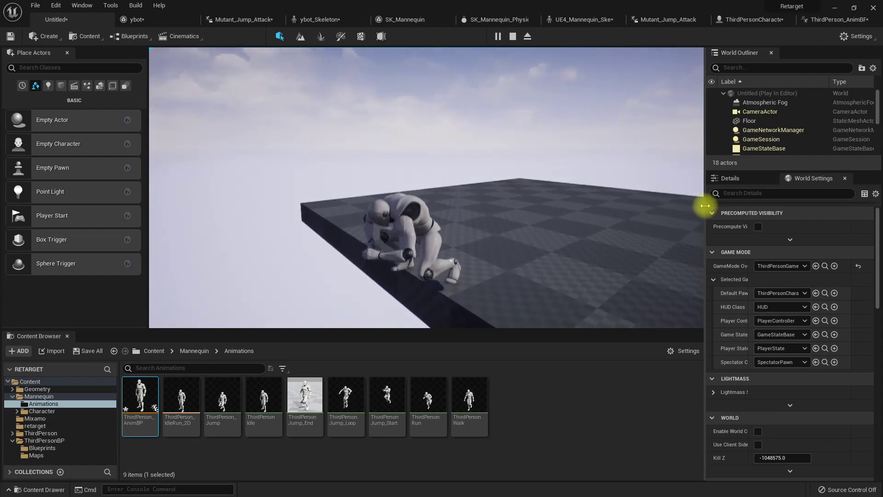
key(w)
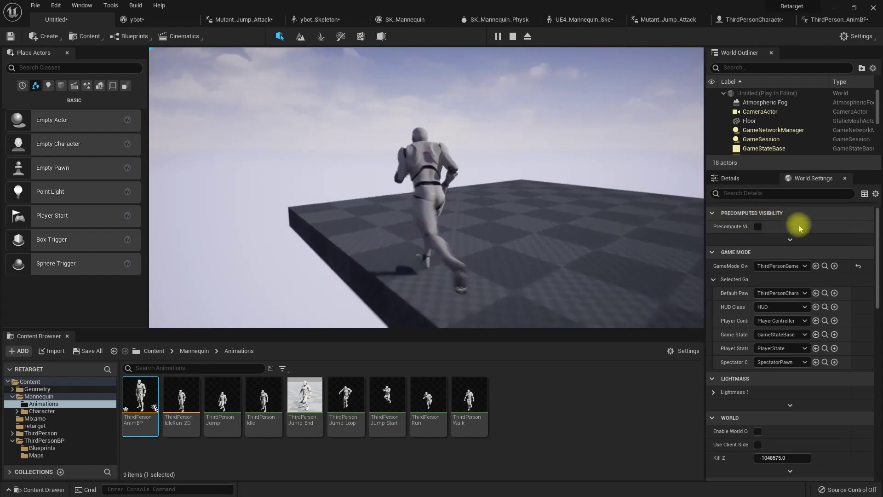
key(Escape)
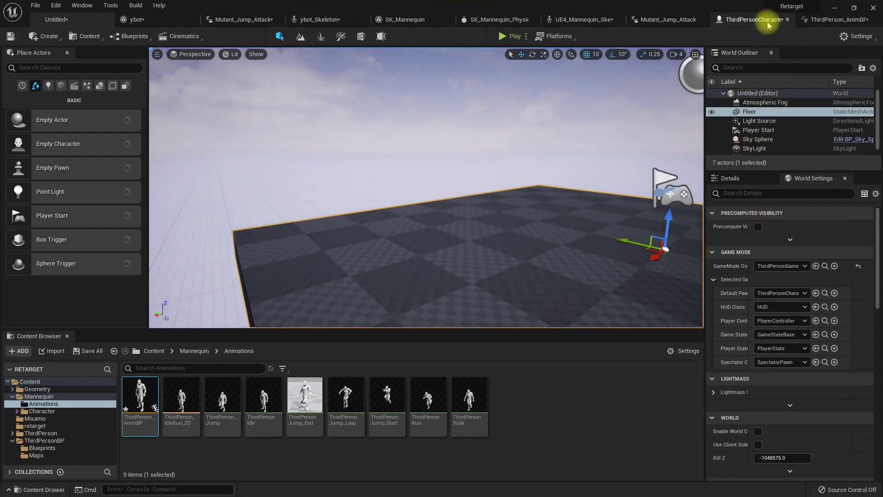
Toggle EnableRootMotion on Mutant_Jump_Attack and select the root bone in the Skeleton Tree
click(813, 19)
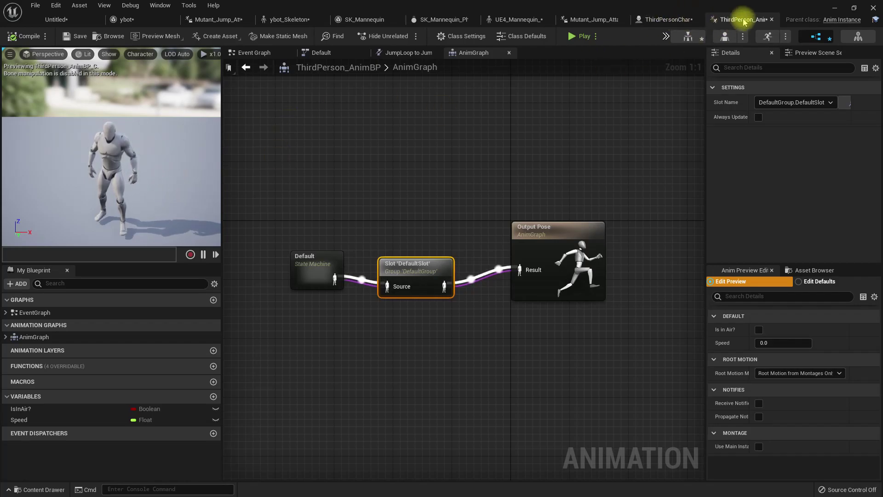
click(575, 21)
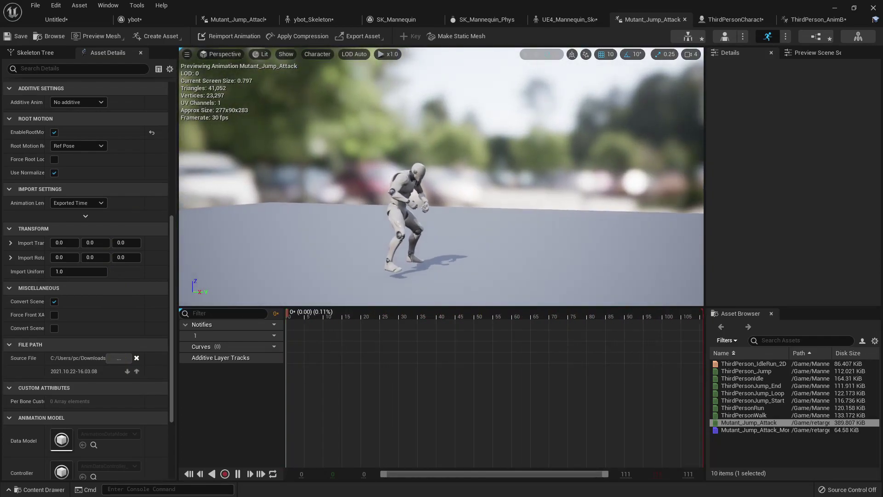
scroll(68, 226, down, 5)
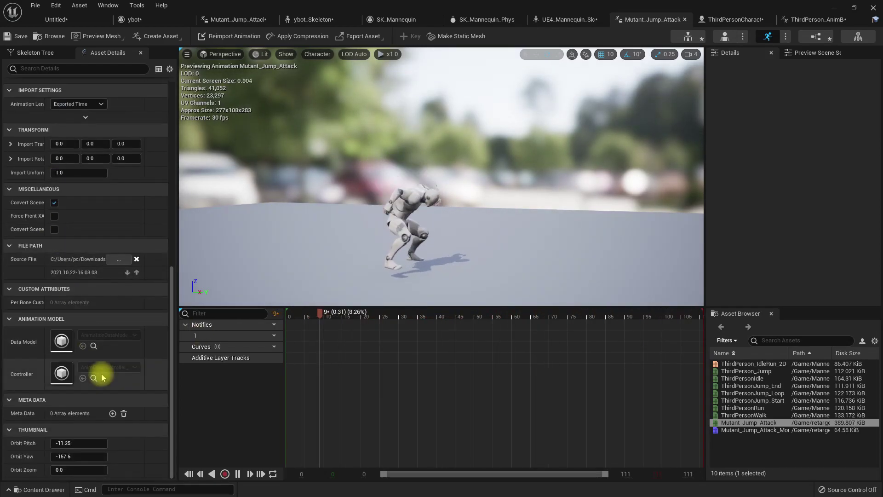
scroll(60, 258, up, 12)
click(55, 283)
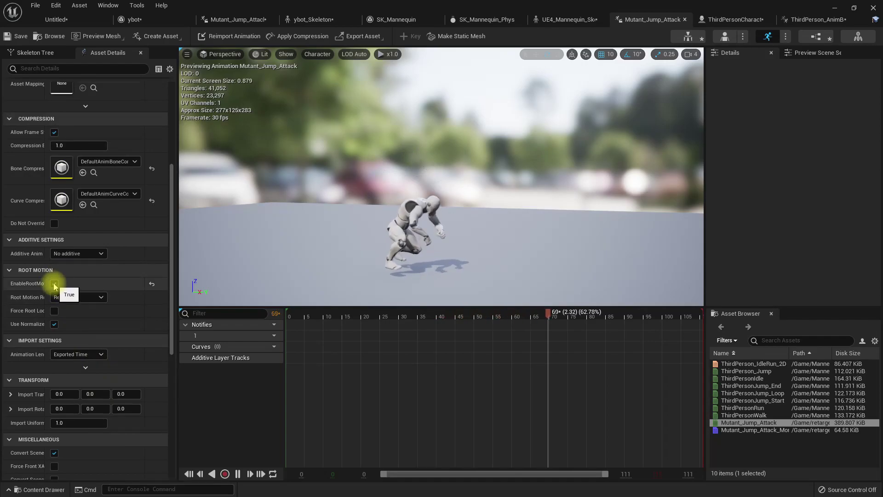
click(35, 53)
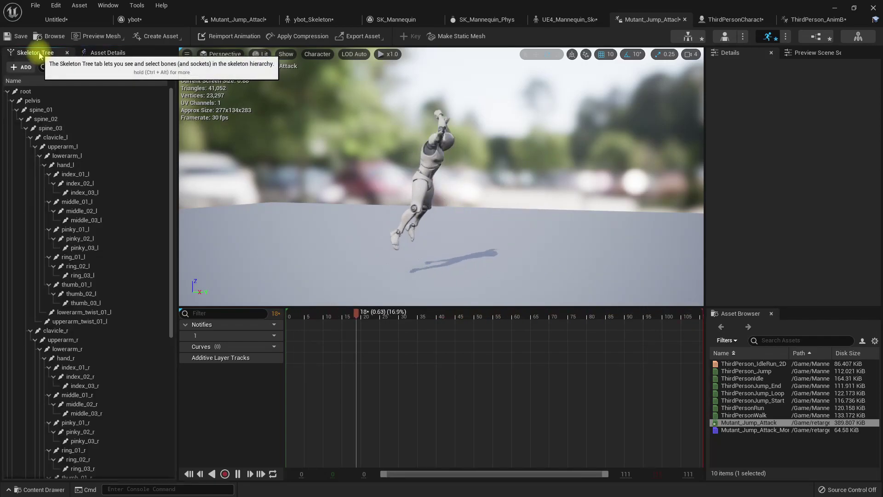
click(26, 91)
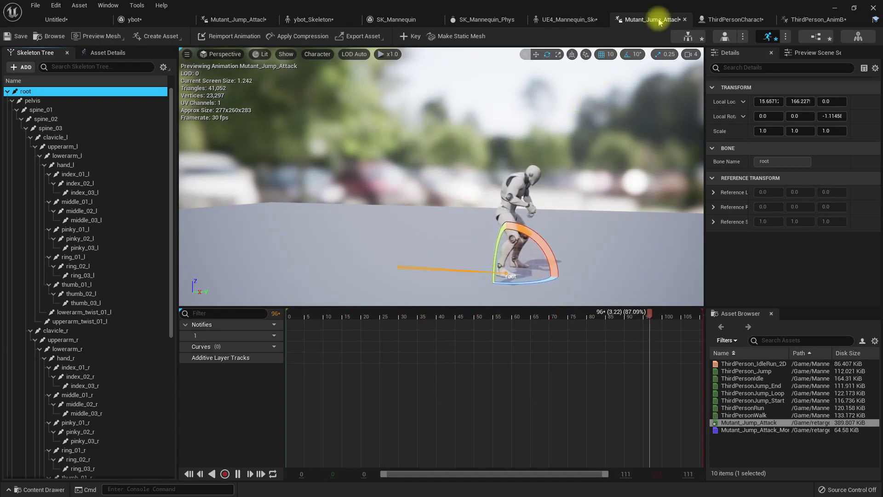
Delete the Play Anim Montage node after Enter's Pressed event in ThirdPersonCharacter
click(731, 20)
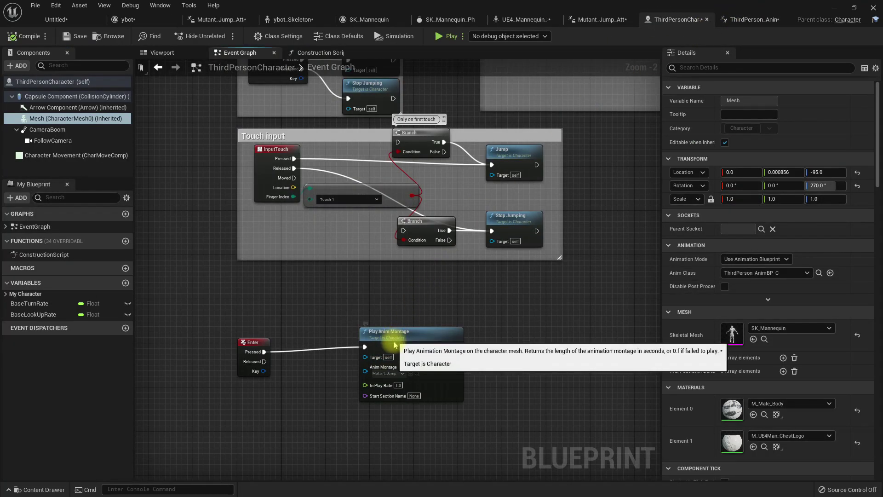
drag(392, 341, 394, 347)
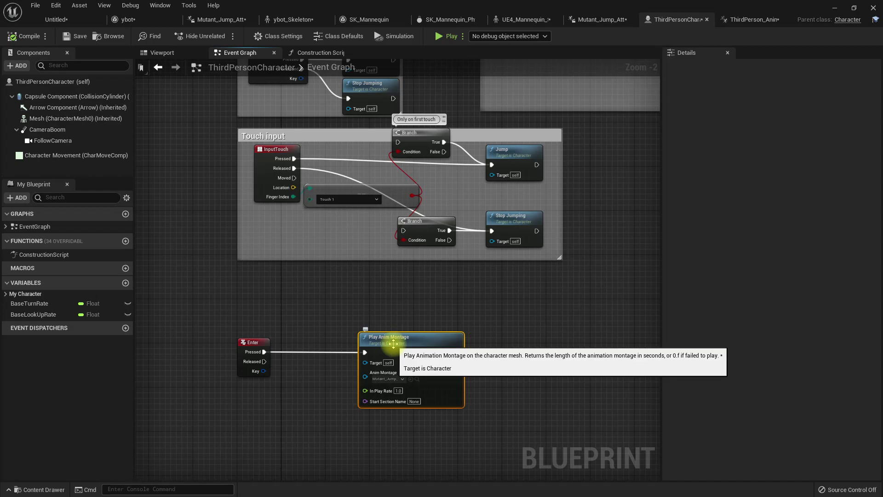
drag(393, 343, 399, 344)
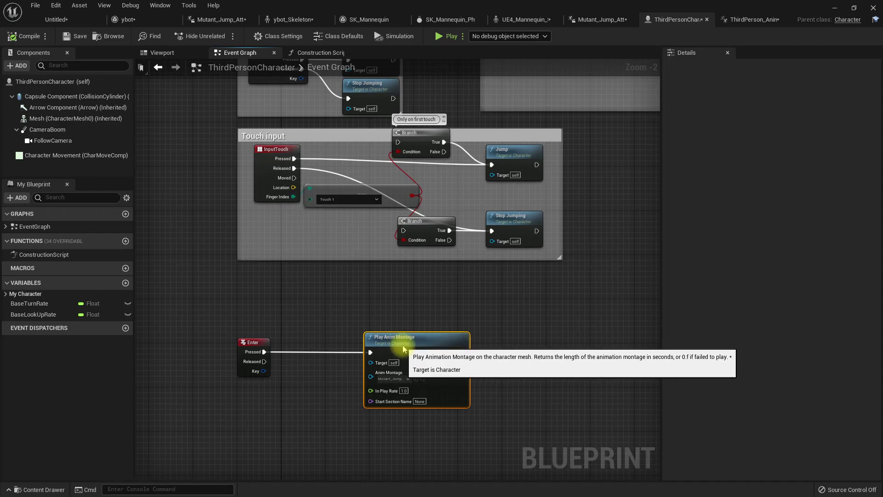
drag(458, 355, 492, 354)
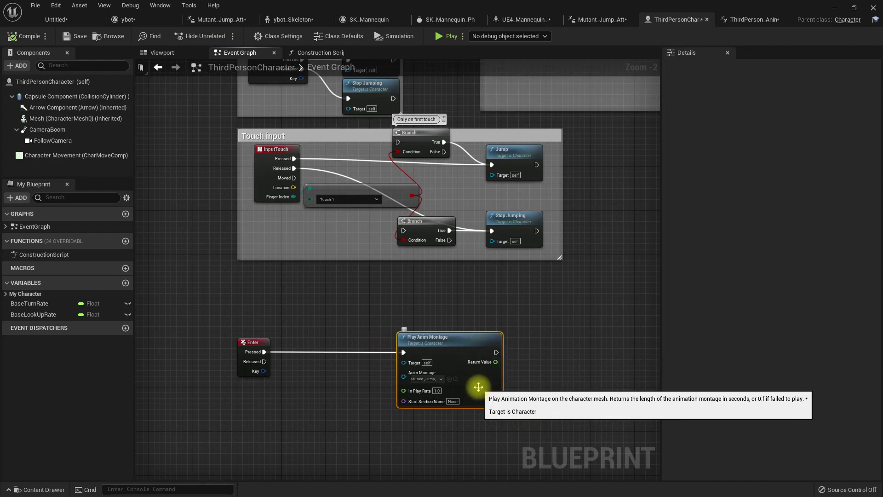
key(Delete)
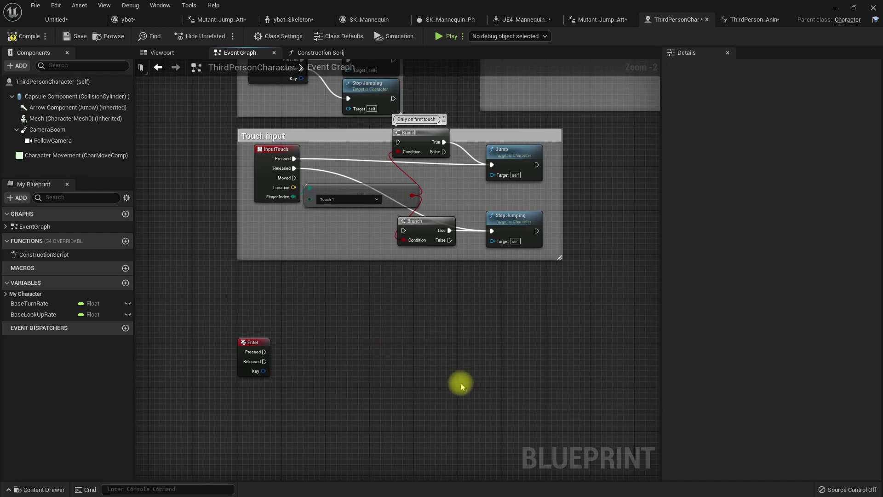
key(ctrl+z)
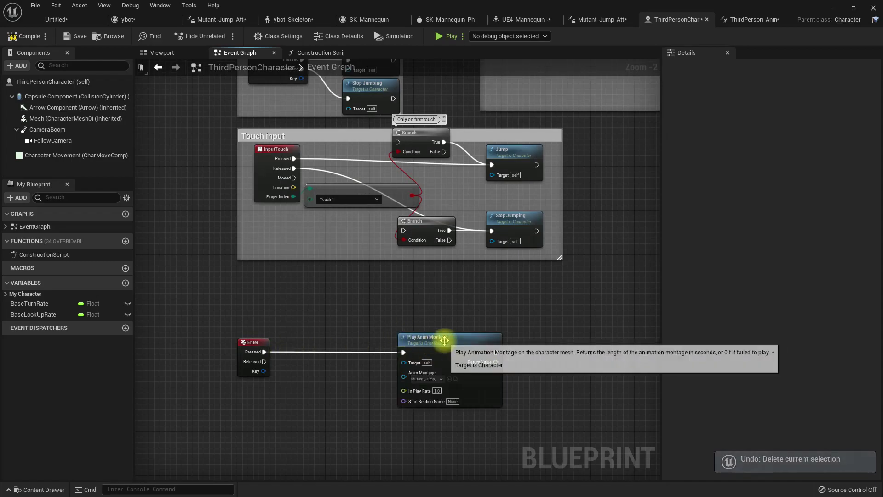
key(Delete)
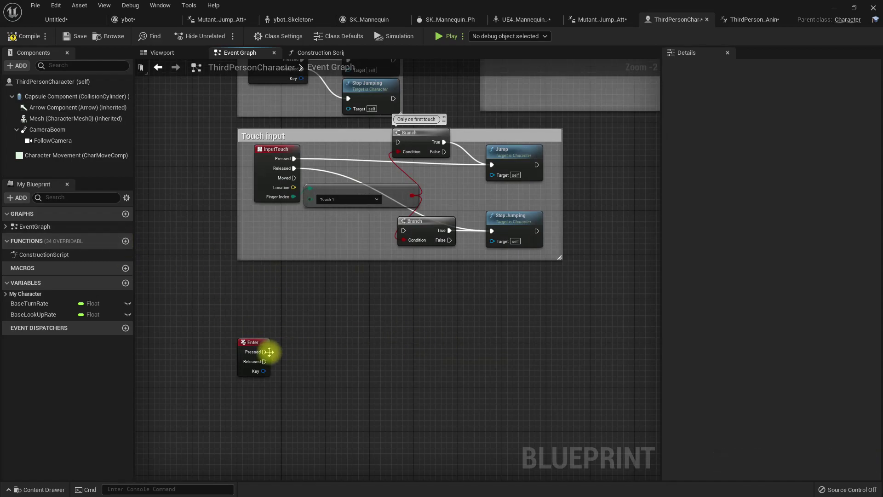
drag(265, 352, 322, 352)
Add a Set Movement Mode node after Enter with the mode set to Flying
text(set moveme)
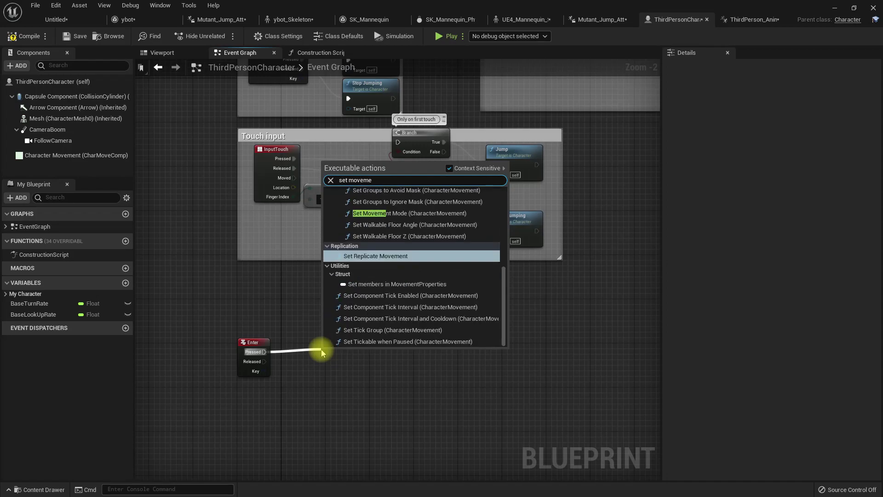
text(nt mode)
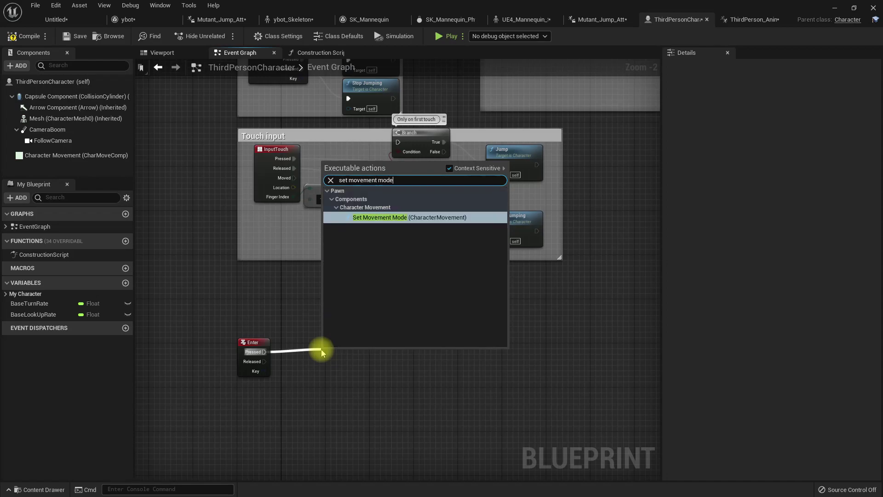
key(Return)
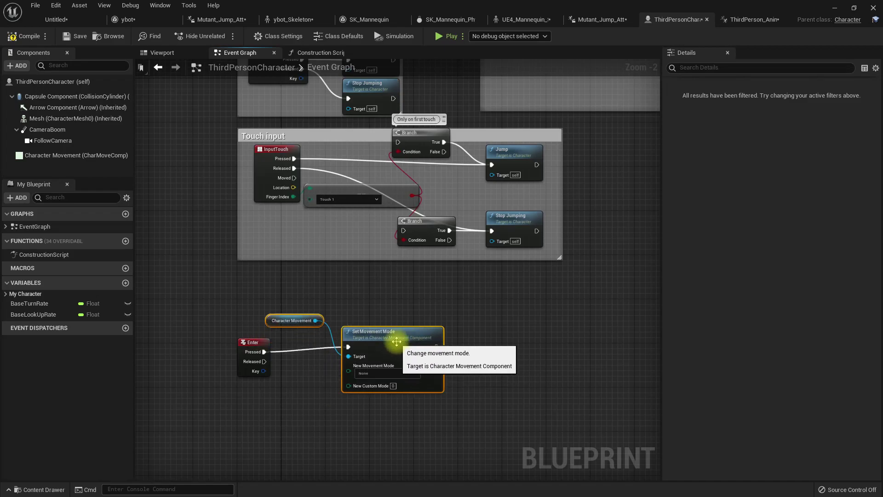
click(380, 373)
click(364, 409)
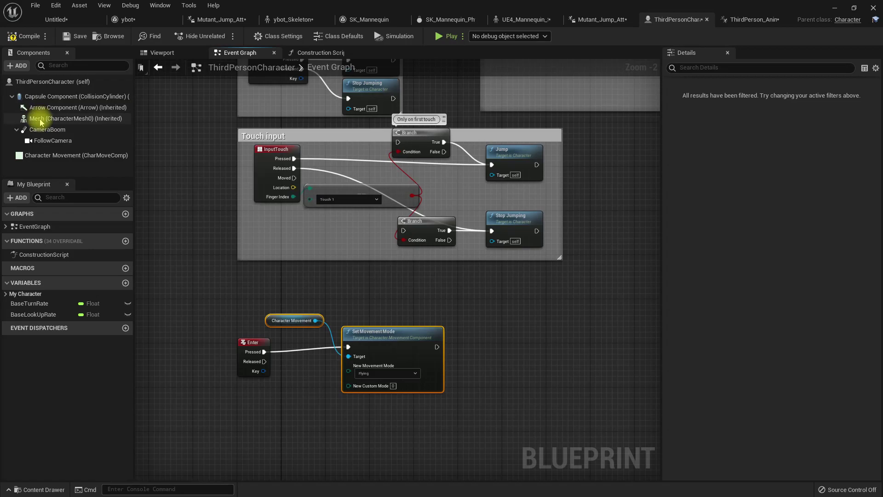
Drag the Mesh reference into the graph and search for Play Montage from it
drag(49, 118, 540, 364)
text(p)
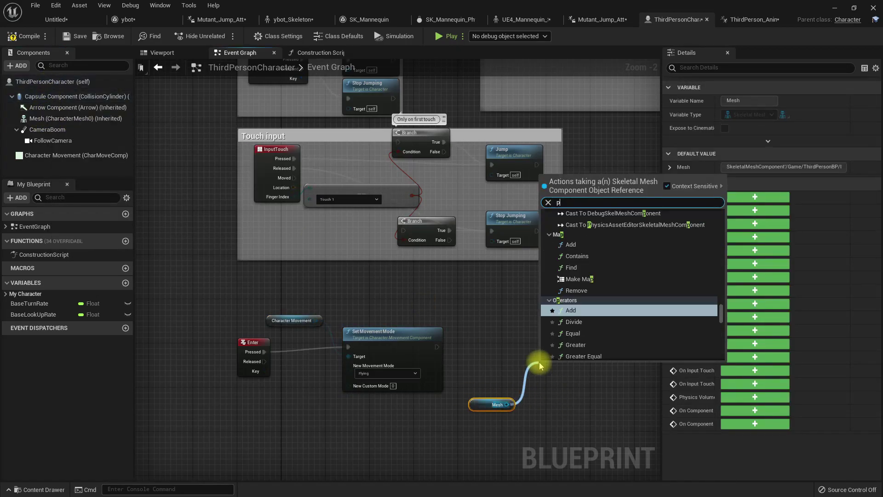
text(lay anima)
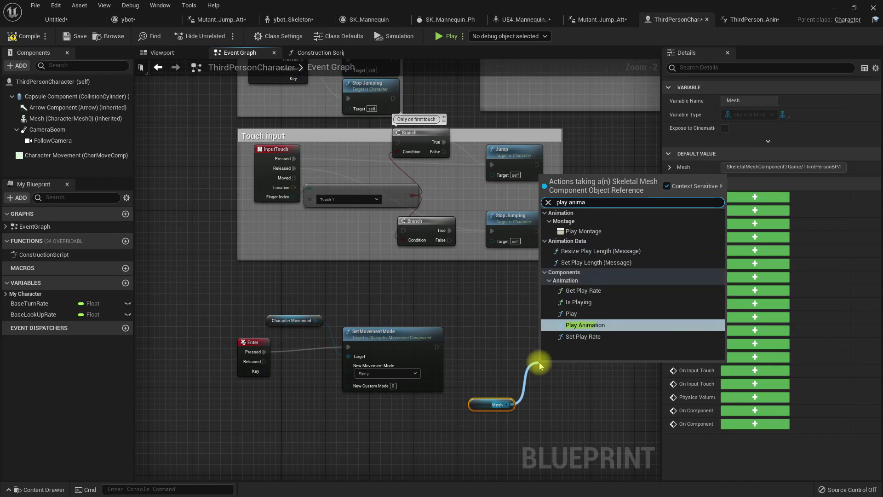
key(Up)
key(Up)
key(Up)
key(Up)
key(Up)
key(Up)
Create Play Montage after Set Movement Mode, playing Mutant_Jump_Attack_Montage
key(Return)
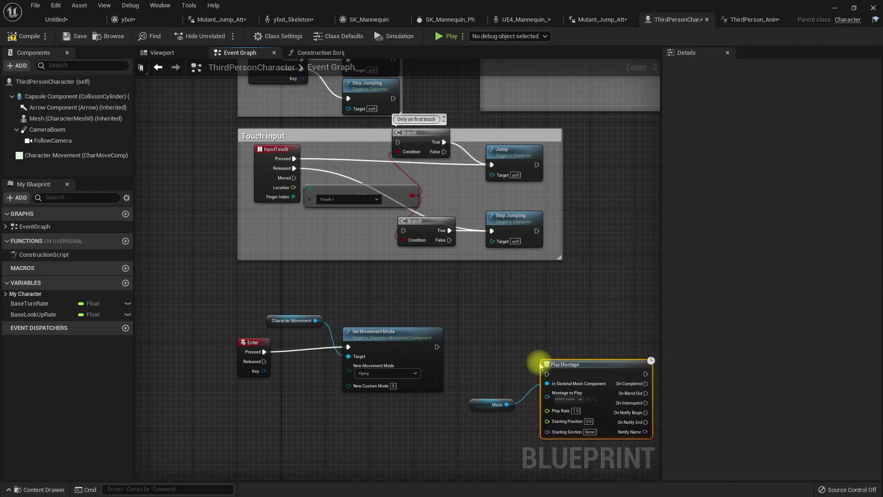
drag(437, 347, 575, 343)
right_drag(576, 342, 423, 312)
click(409, 335)
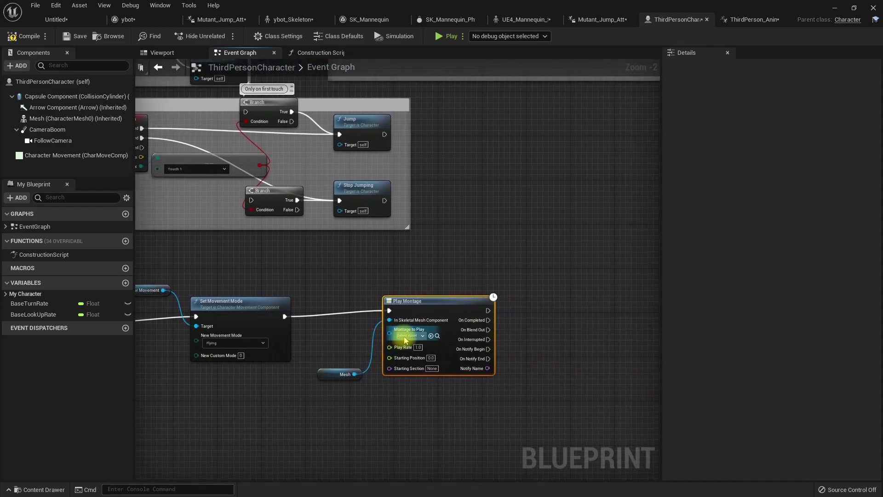
click(459, 379)
right_drag(505, 348, 438, 375)
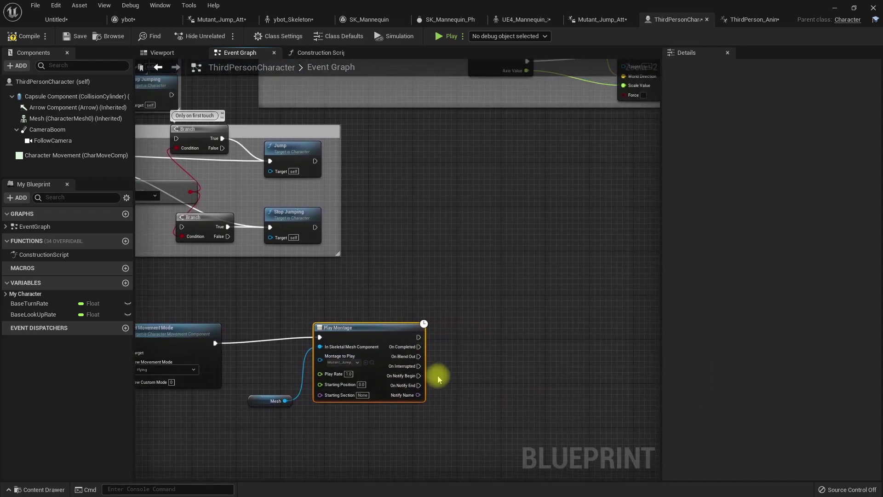
Add a Set Movement Mode node set to Walking from On Blend Out, then return to the level
drag(418, 357, 477, 361)
text(set movem)
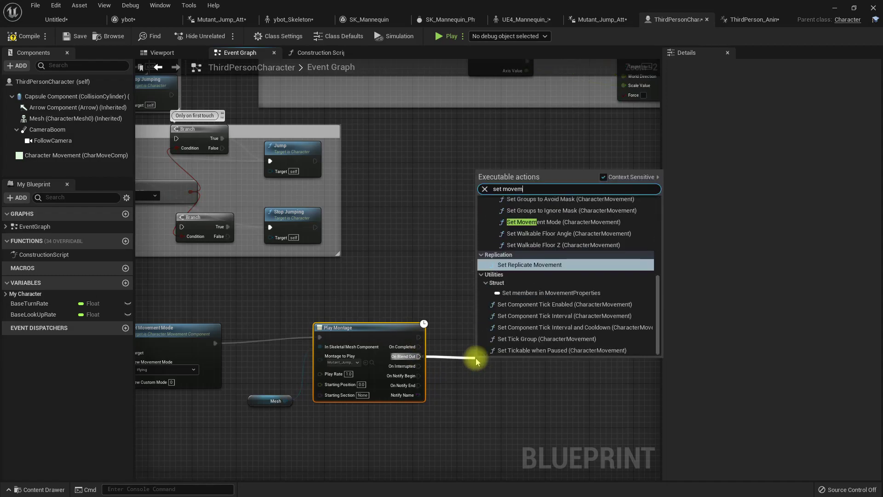
text(ent mode)
key(Return)
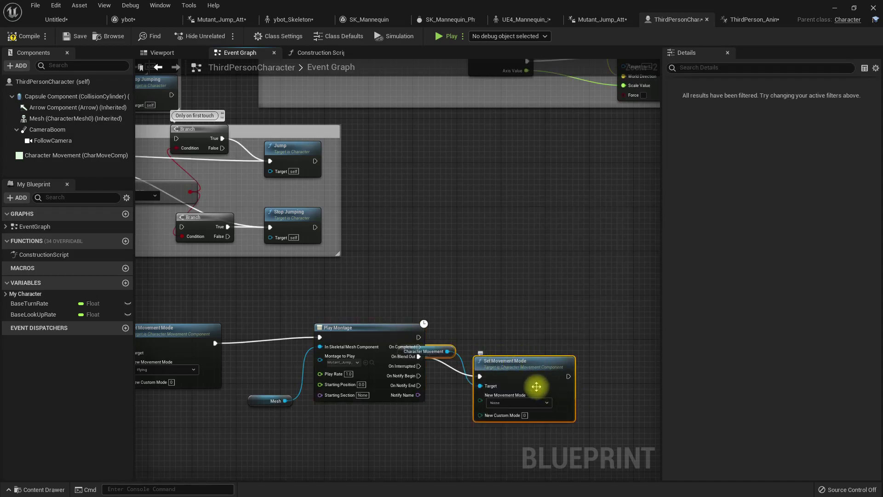
drag(536, 386, 559, 353)
click(529, 369)
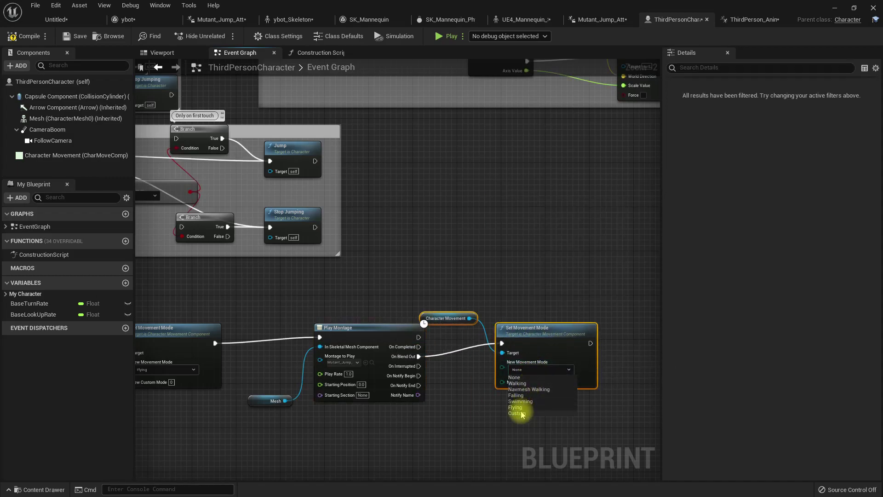
click(522, 383)
click(69, 17)
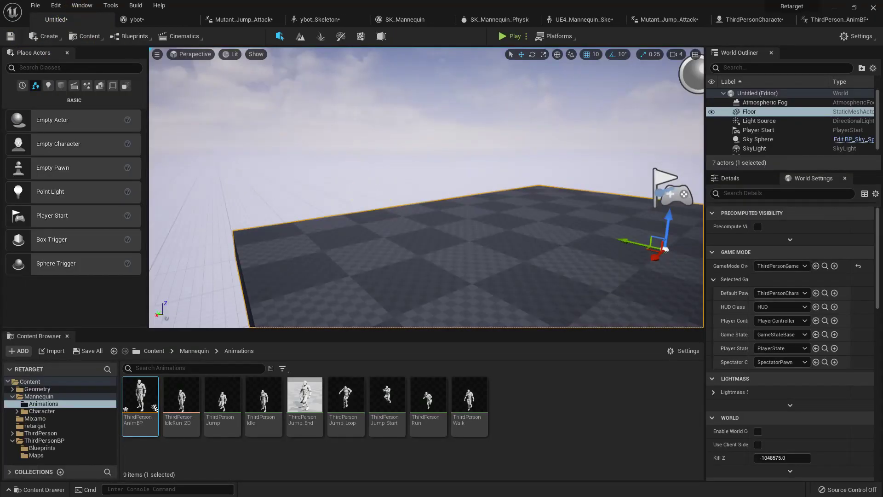
Check the Mutant_Jump_Attack animation's asset settings, then go back to the level
click(658, 19)
click(106, 52)
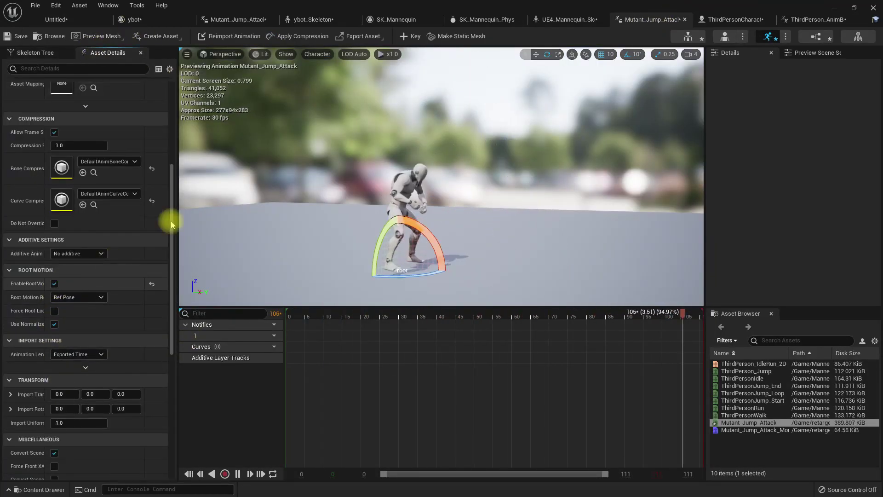
click(64, 19)
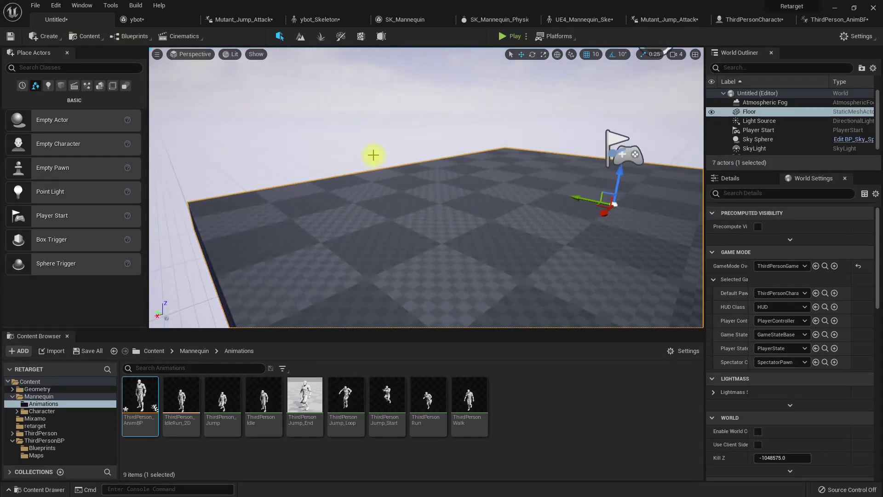
Play-test the level, walking the mannequin and triggering the jump attack, then stop
key(F11)
key(alt+p)
click(441, 248)
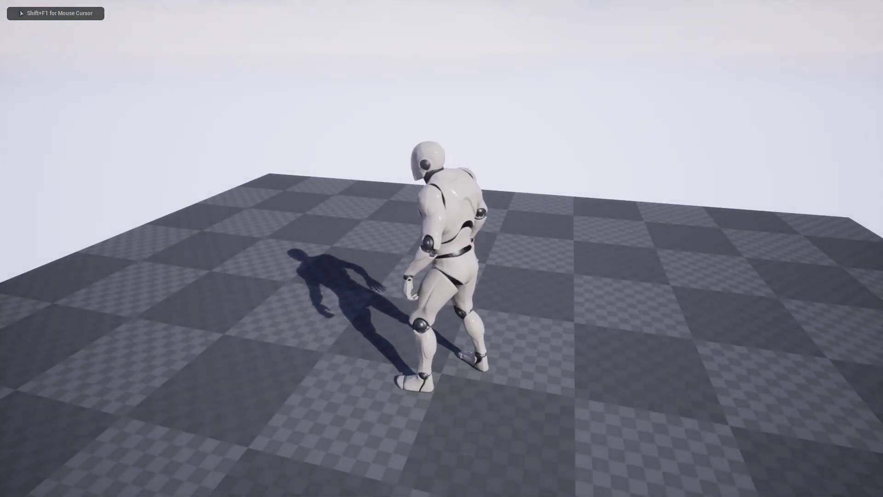
key(shift+F1)
key(F11)
key(w)
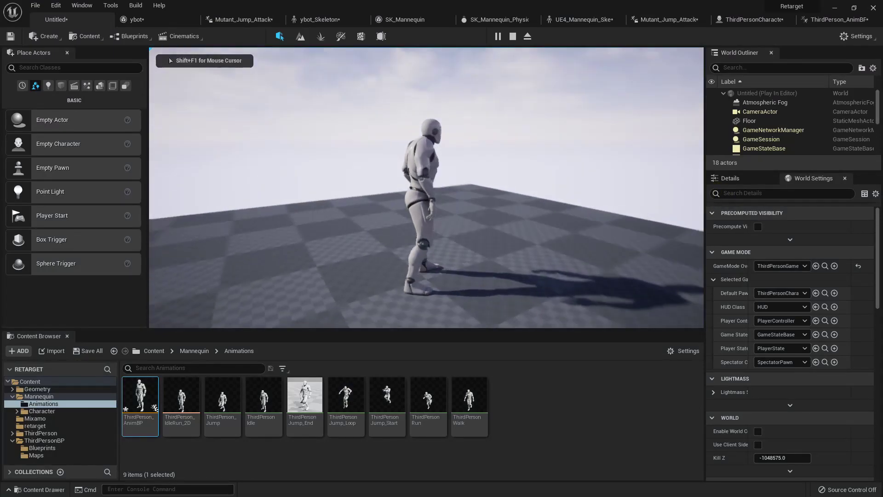
key(space)
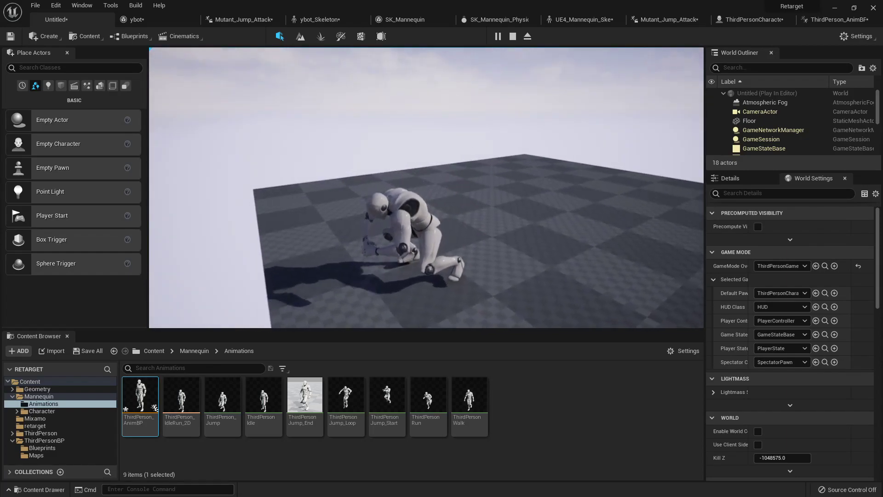
key(w)
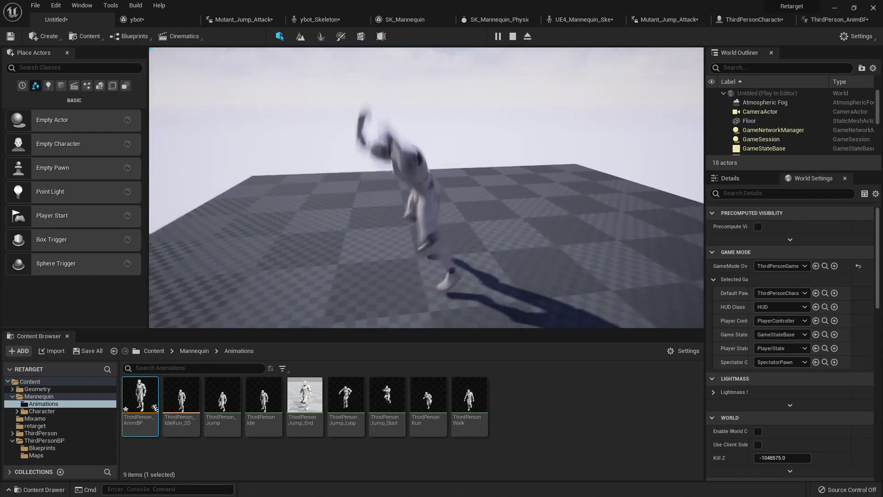
key(Escape)
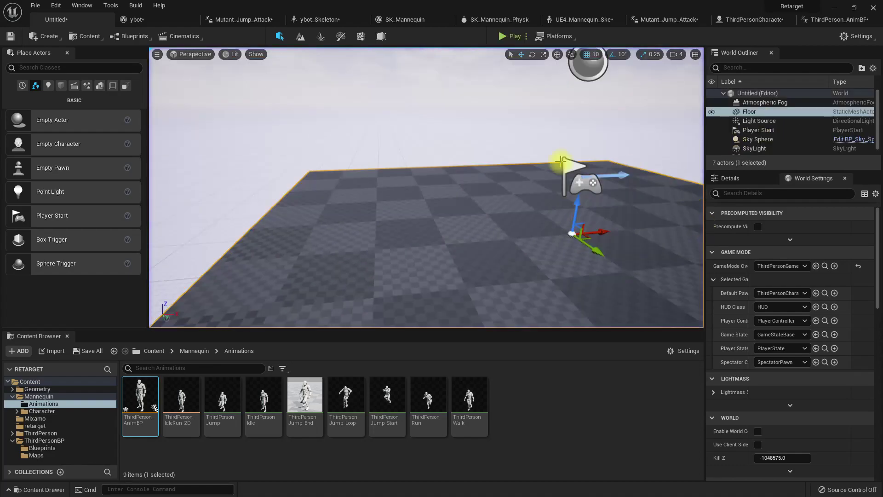
Uncheck Hidden in Game on ThirdPersonCharacter's Capsule Component and compile
click(583, 21)
click(715, 20)
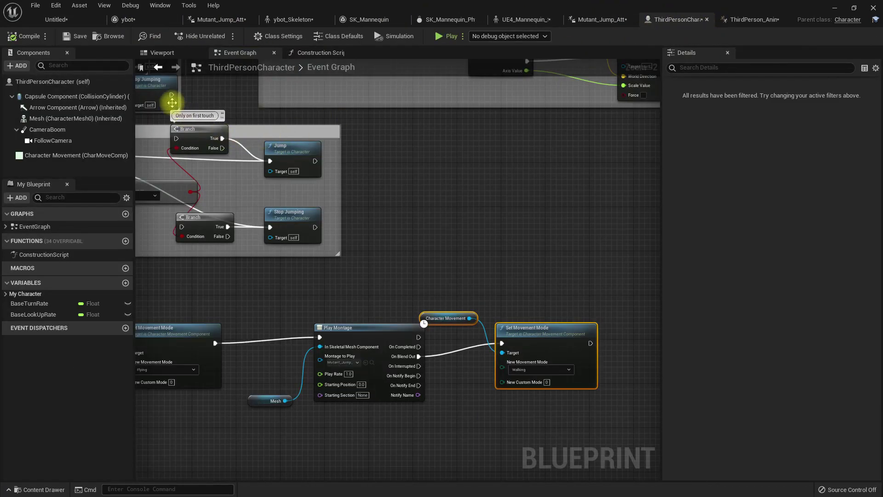
click(179, 55)
click(35, 96)
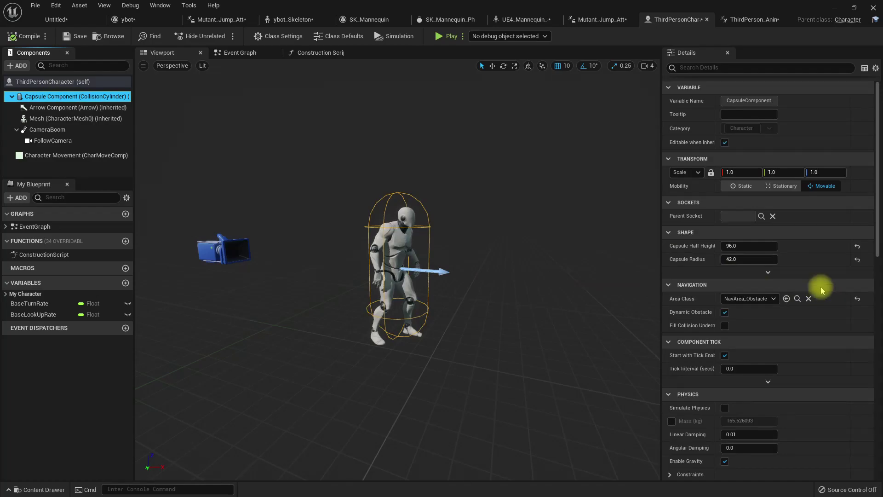
scroll(811, 272, down, 10)
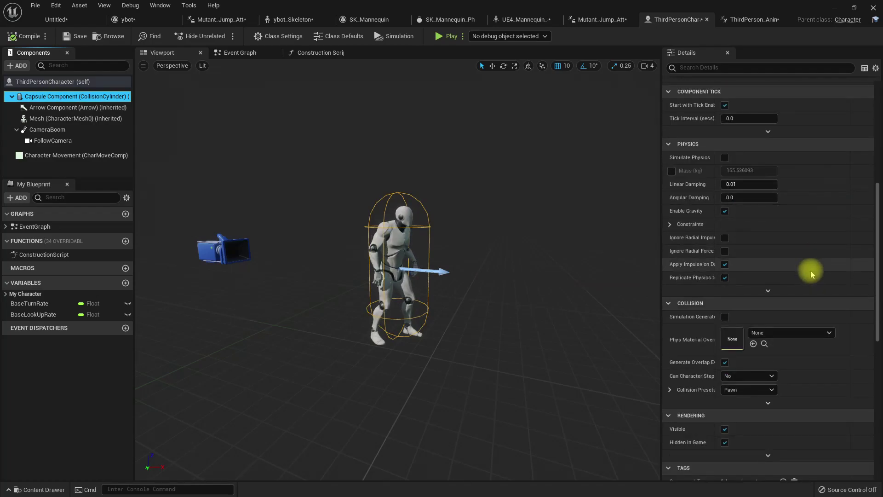
click(724, 442)
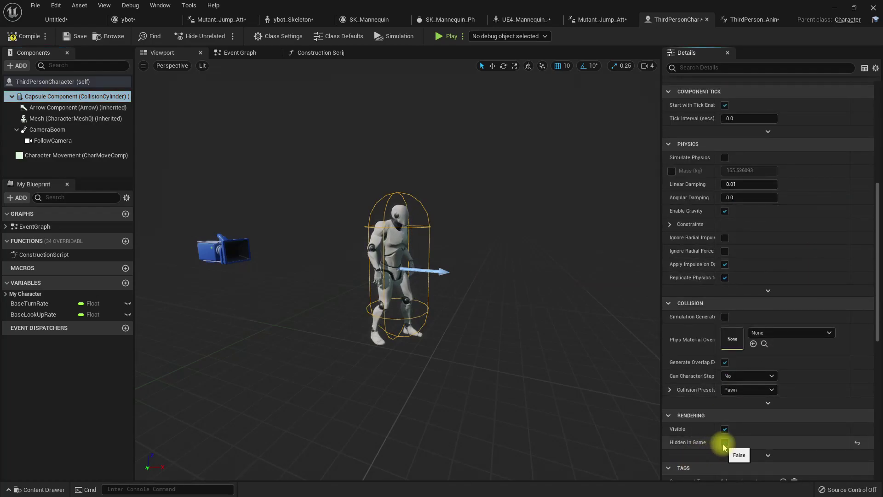
click(28, 36)
Play the level in a fullscreen viewport, trigger the jump attack twice, then stop
click(56, 19)
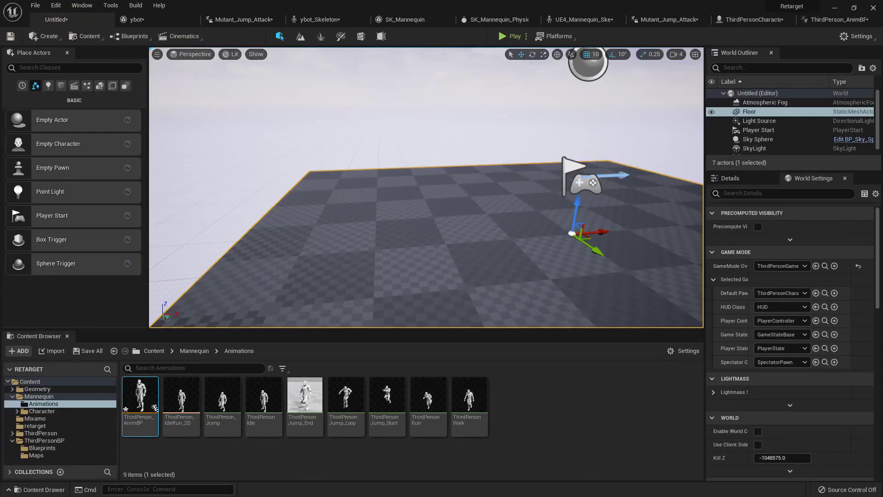
drag(460, 265, 419, 266)
key(F11)
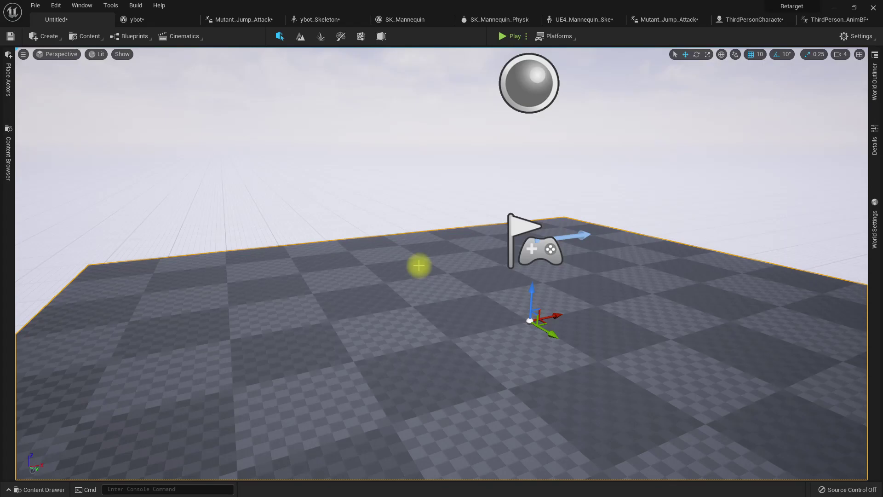
key(F11)
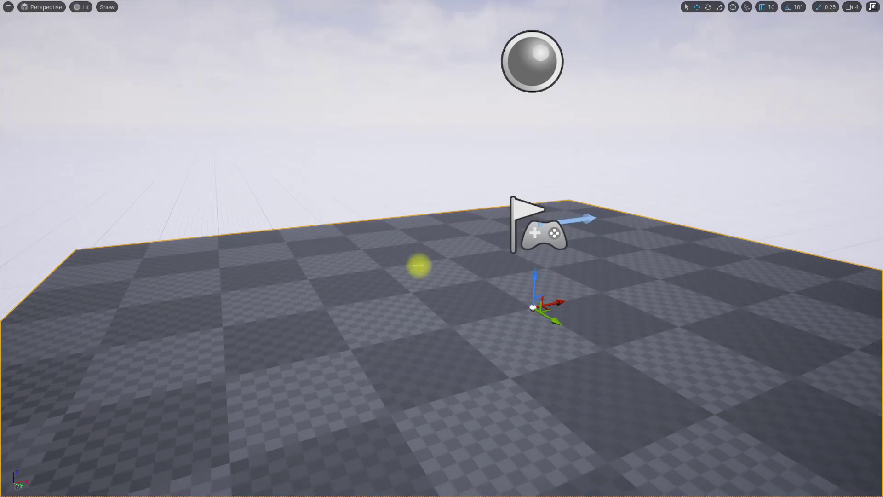
key(alt+p)
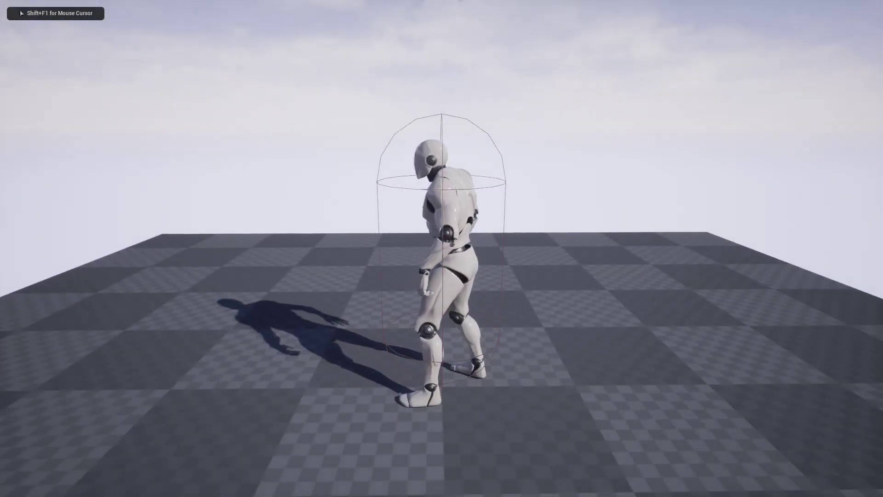
key(space)
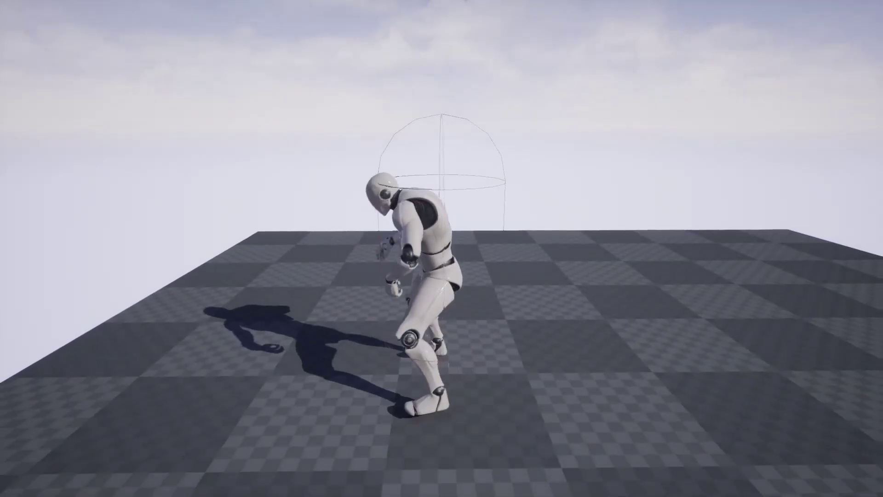
key(space)
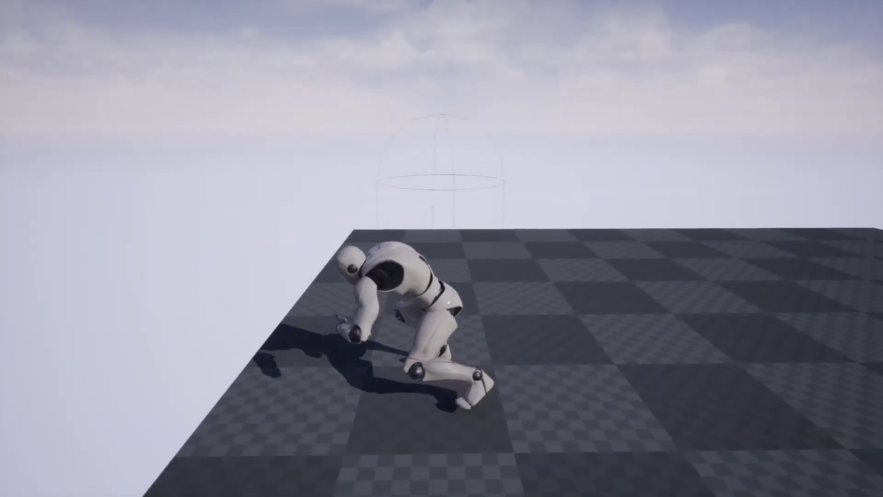
key(Escape)
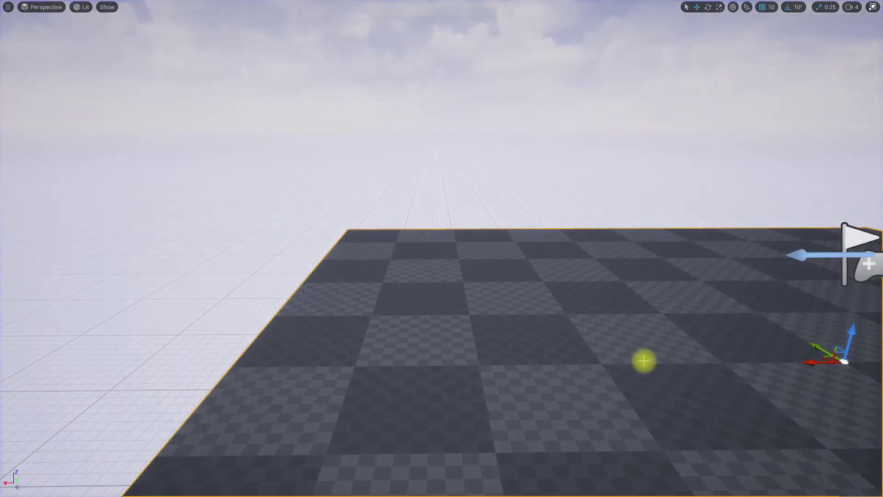
key(F11)
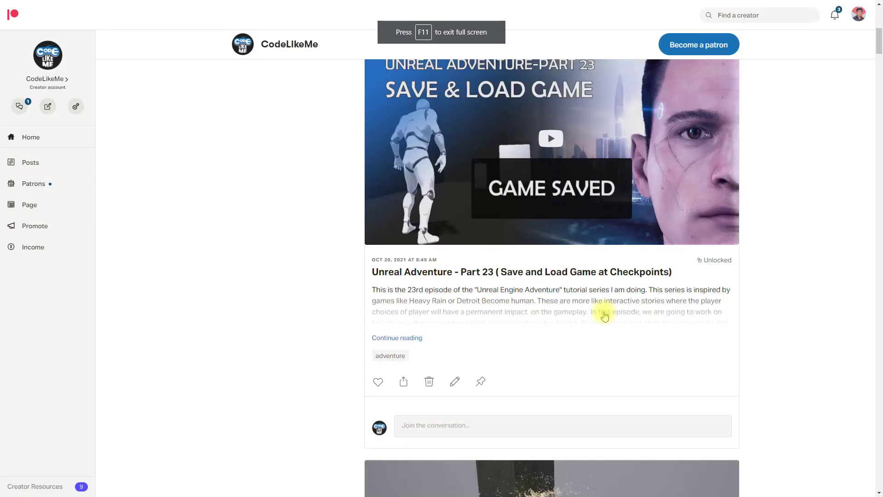
Scroll the Patreon feed down to the Unreal Third Person Shooter #109 Hold Breath post
scroll(605, 315, down, 10)
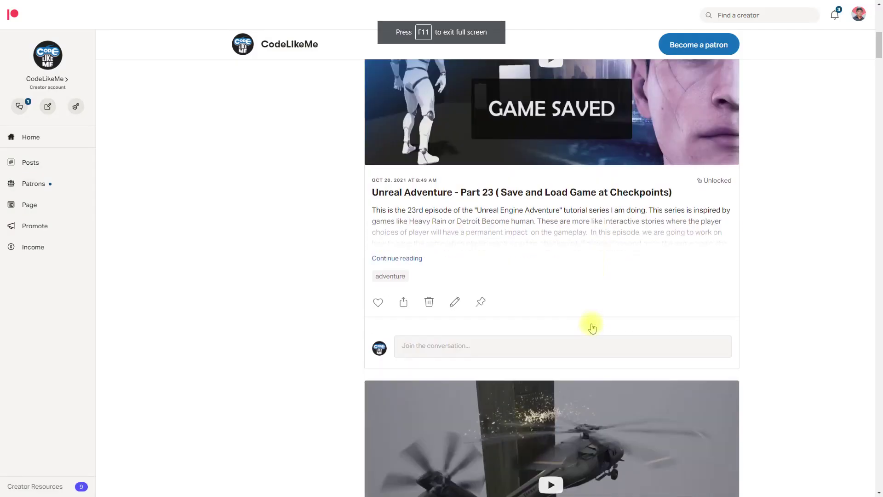
scroll(597, 318, down, 7)
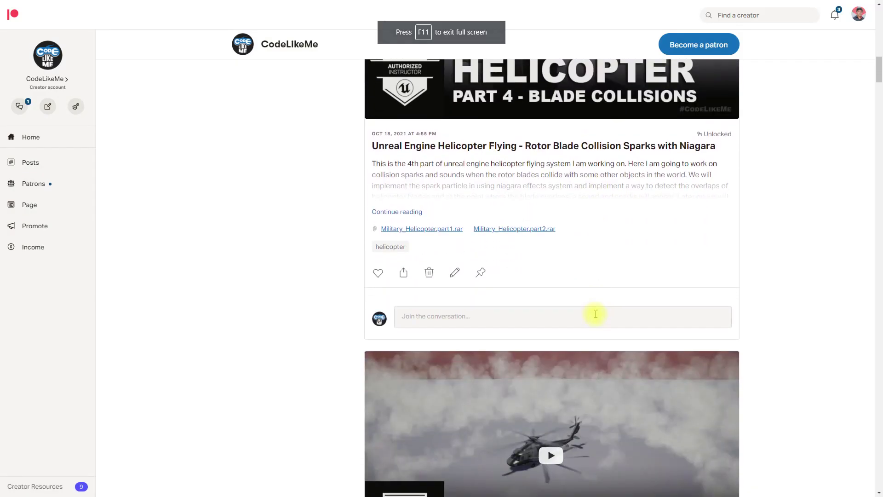
scroll(597, 317, down, 6)
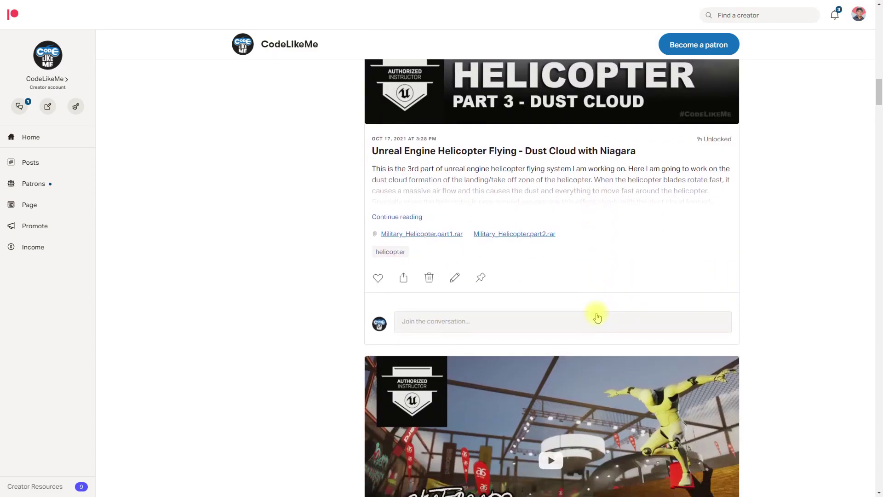
scroll(596, 317, down, 3)
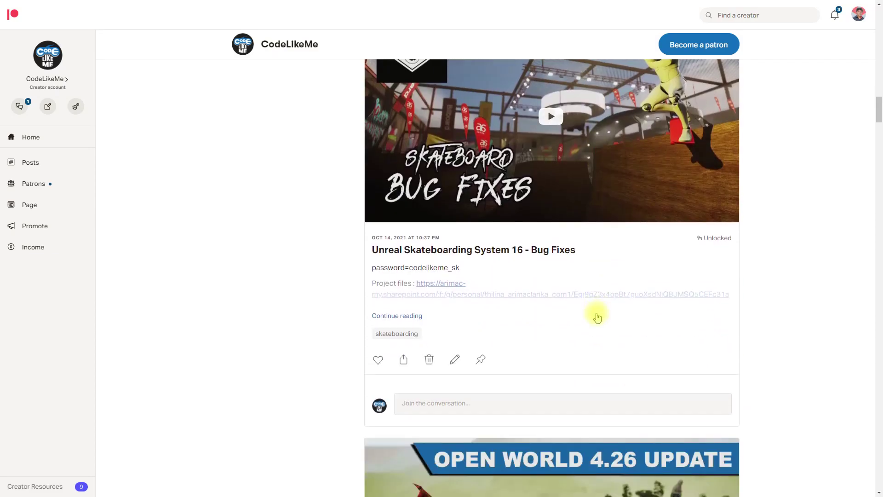
scroll(596, 317, down, 13)
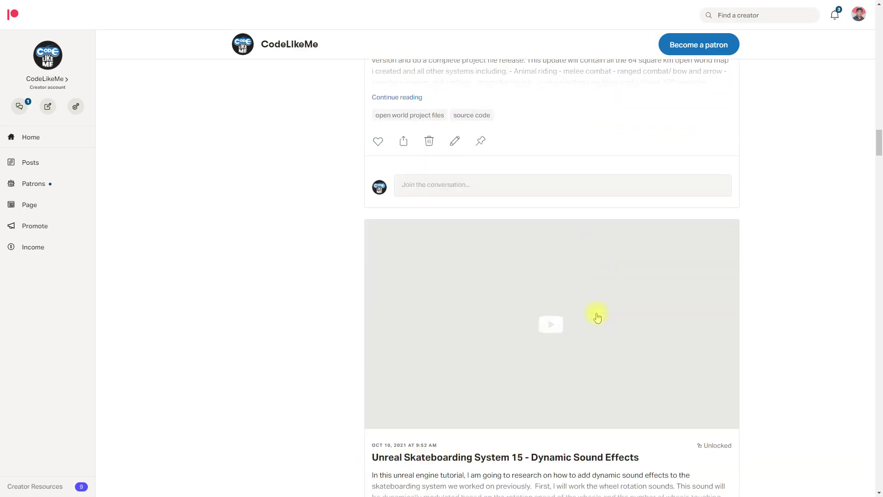
scroll(597, 317, down, 20)
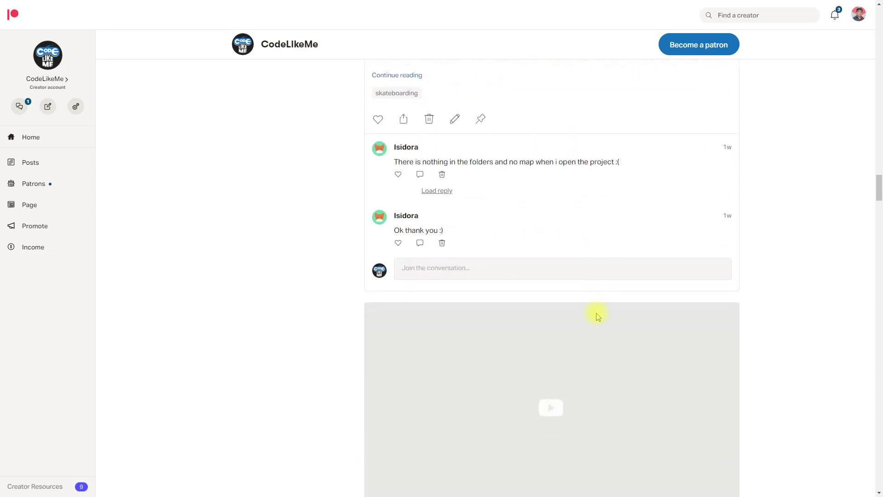
scroll(596, 317, down, 12)
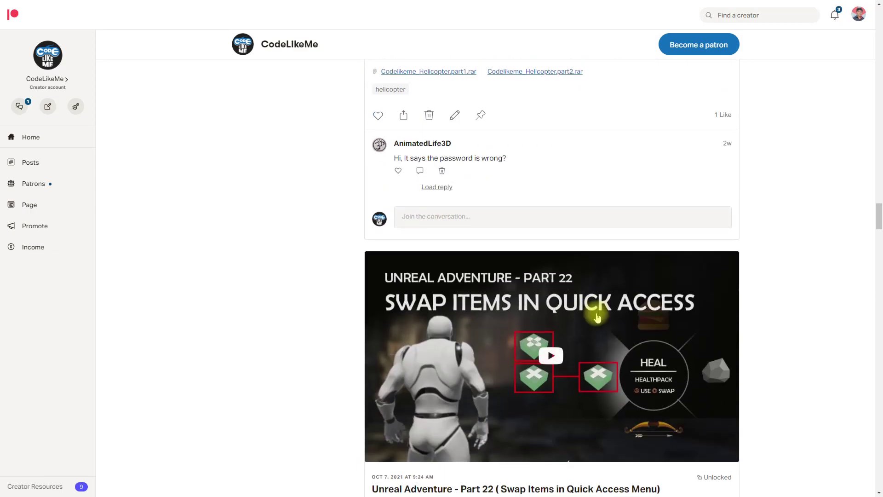
scroll(596, 317, down, 15)
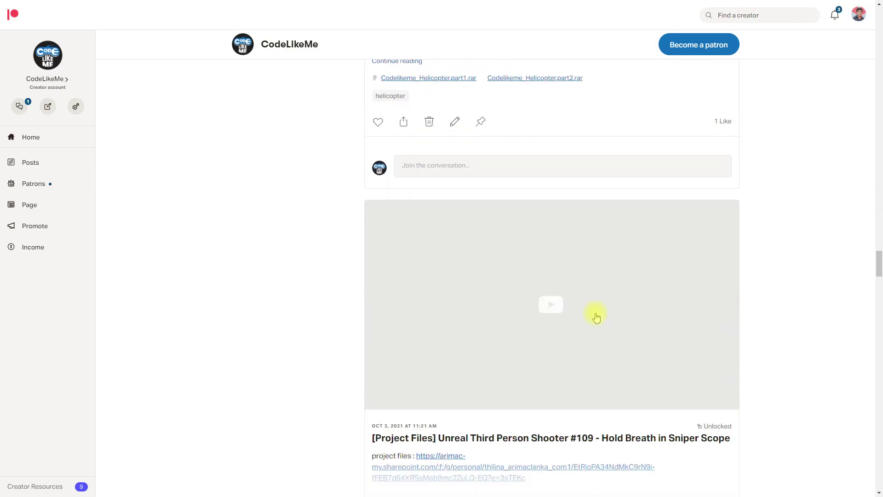
scroll(597, 317, down, 8)
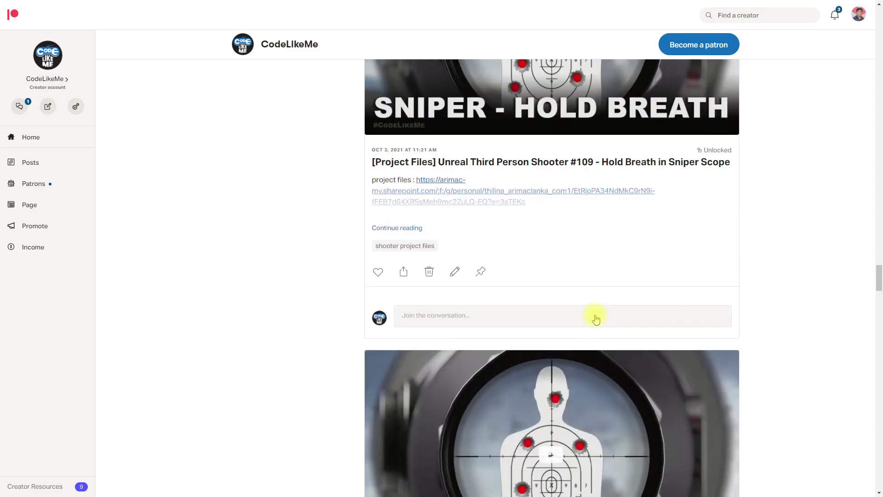